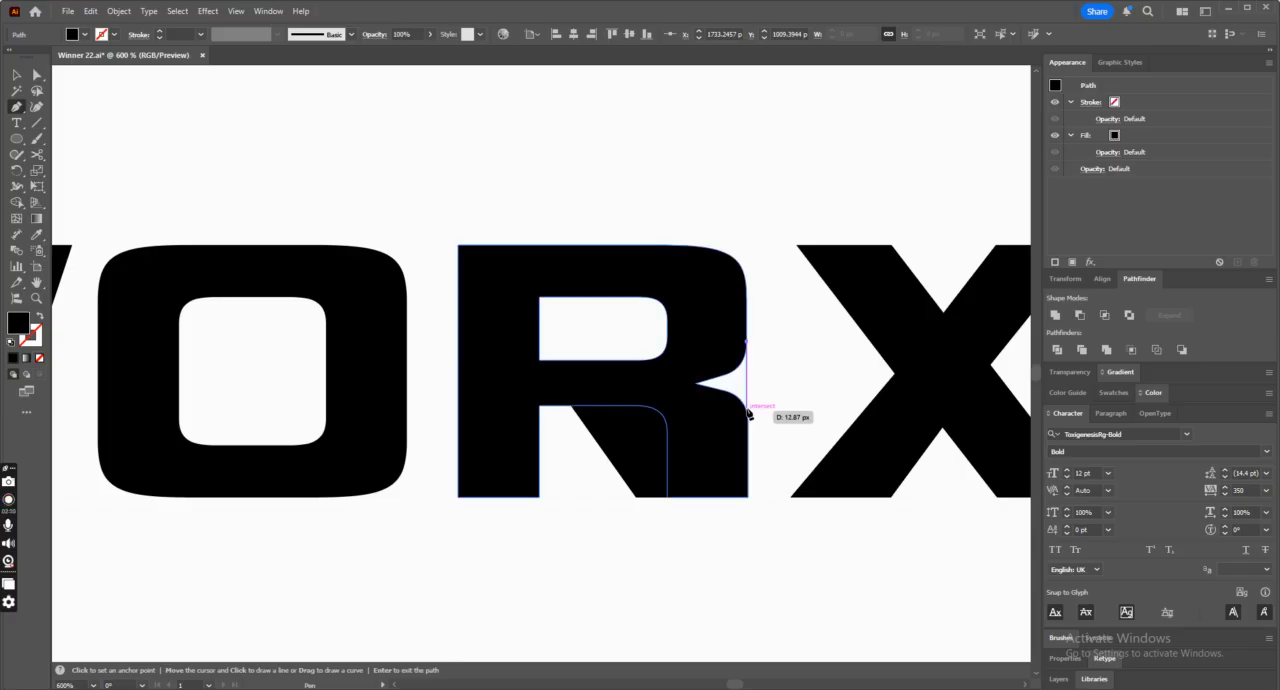
# Close a filled Pen path bridging the R's bowl and leg, curving its upper edge up to the bowl's outer side.
pyautogui.click(746, 390)
pyautogui.click(571, 405)
pyautogui.click(625, 359)
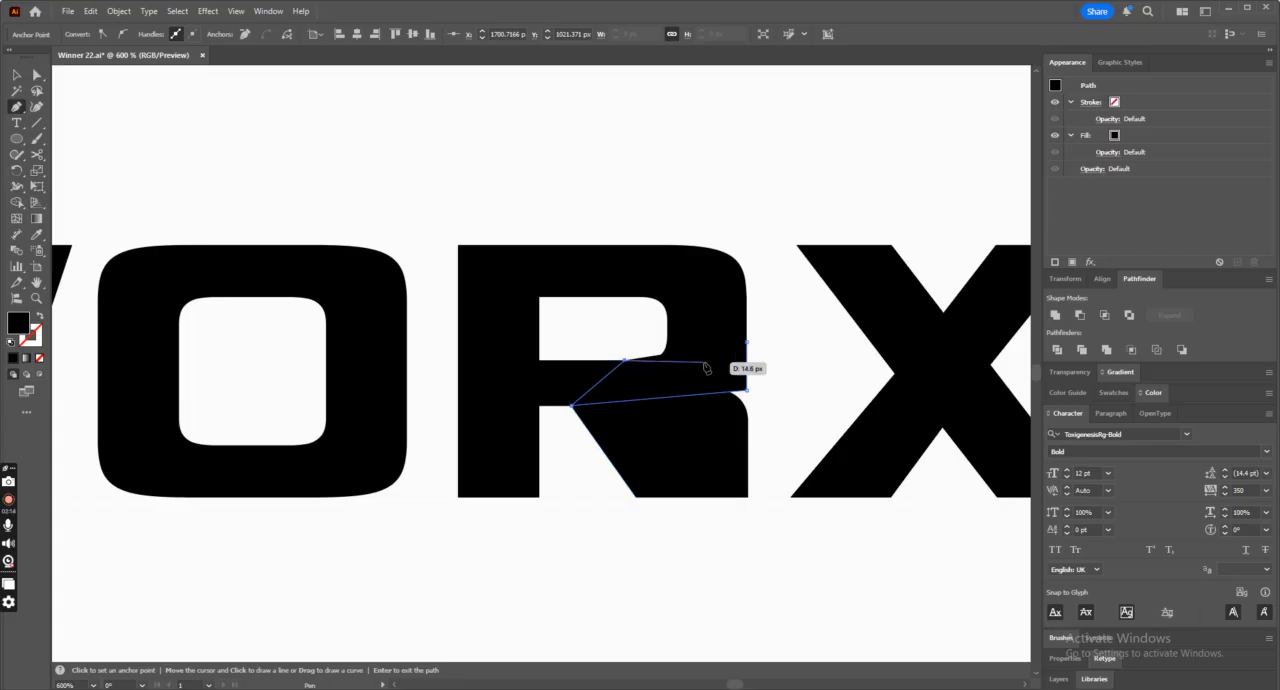
pyautogui.moveTo(746, 341); pyautogui.dragTo(781, 305)
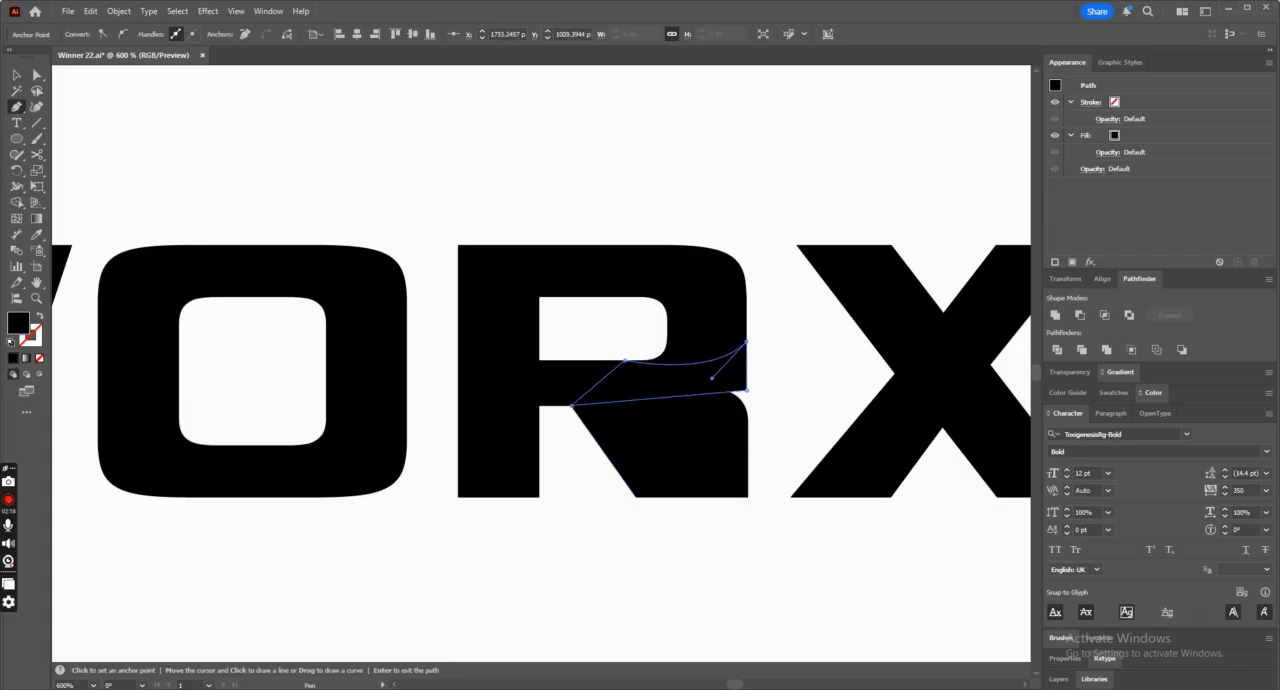
# Round the lower outer corner of the new bridging shape so it continues the R's bowl curve.
pyautogui.click(16, 73)
pyautogui.click(38, 75)
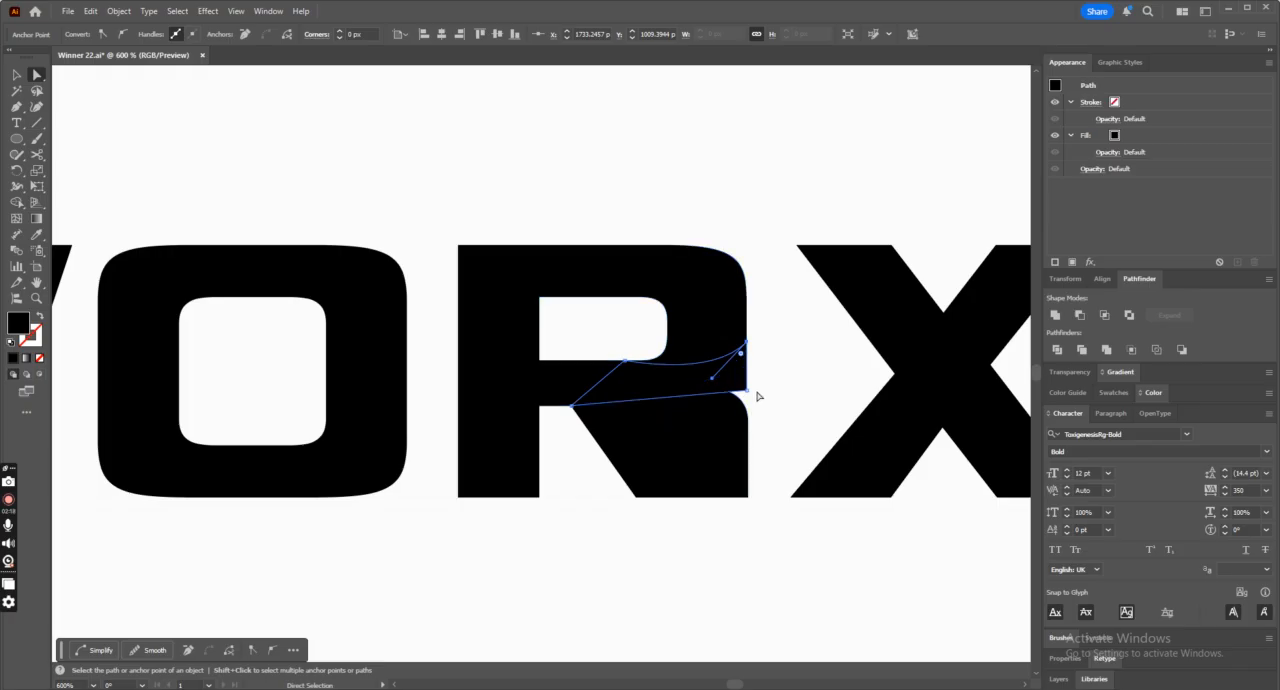
pyautogui.click(748, 392)
pyautogui.moveTo(741, 389); pyautogui.dragTo(709, 358)
# Select all pieces of the R and remove the surplus area outside its diagonal leg with Shape Builder.
pyautogui.click(16, 73)
pyautogui.keyDown('shift'); pyautogui.click(640, 424); pyautogui.keyUp('shift')
pyautogui.keyDown('shift'); pyautogui.click(729, 309); pyautogui.keyUp('shift')
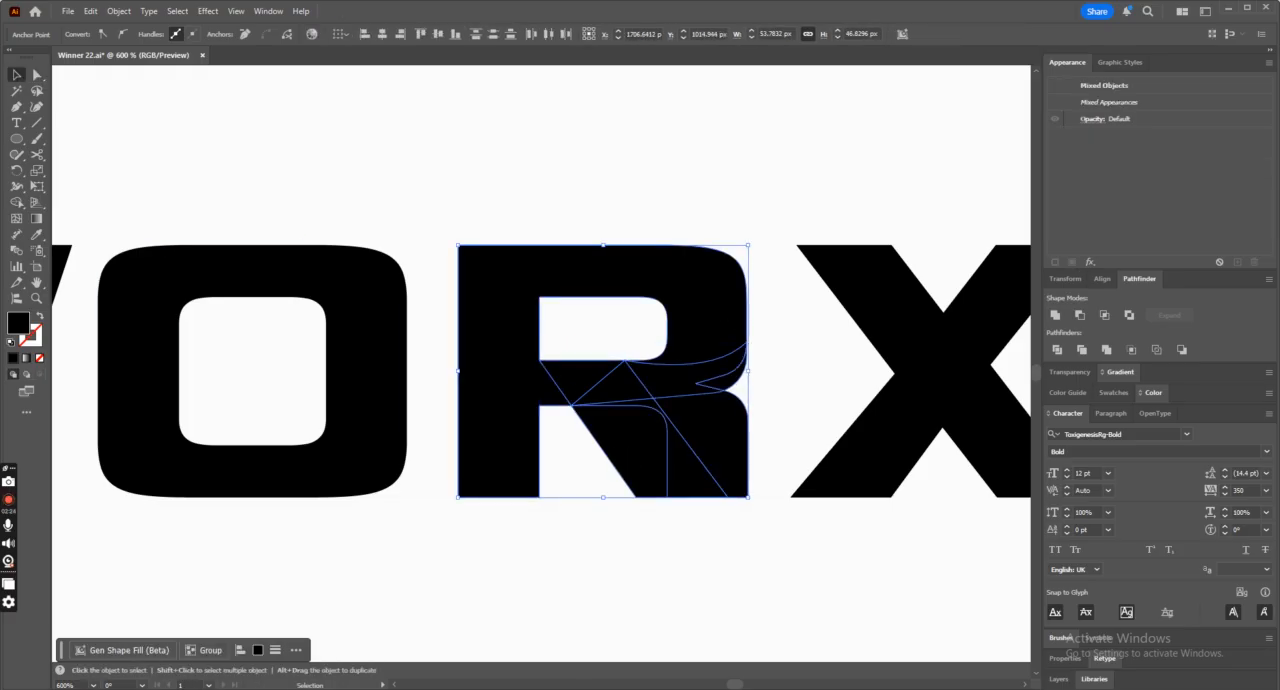
pyautogui.click(17, 204)
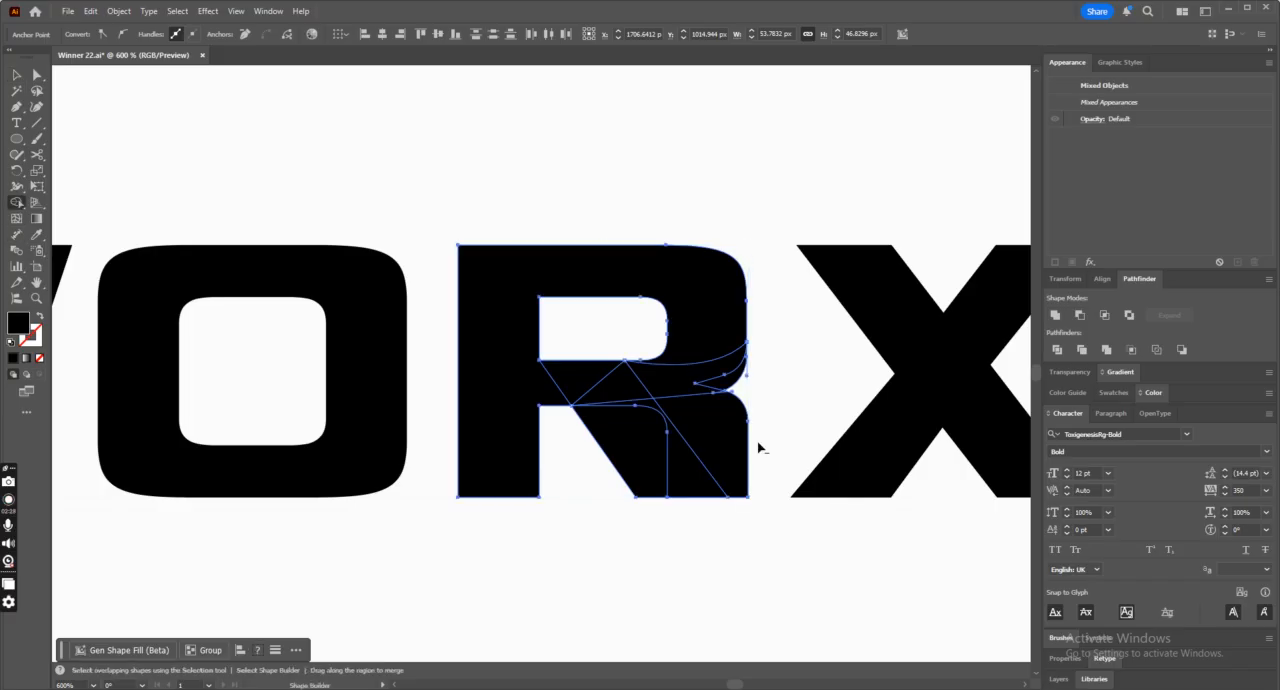
pyautogui.keyDown('alt'); pyautogui.click(745, 447); pyautogui.keyUp('alt')
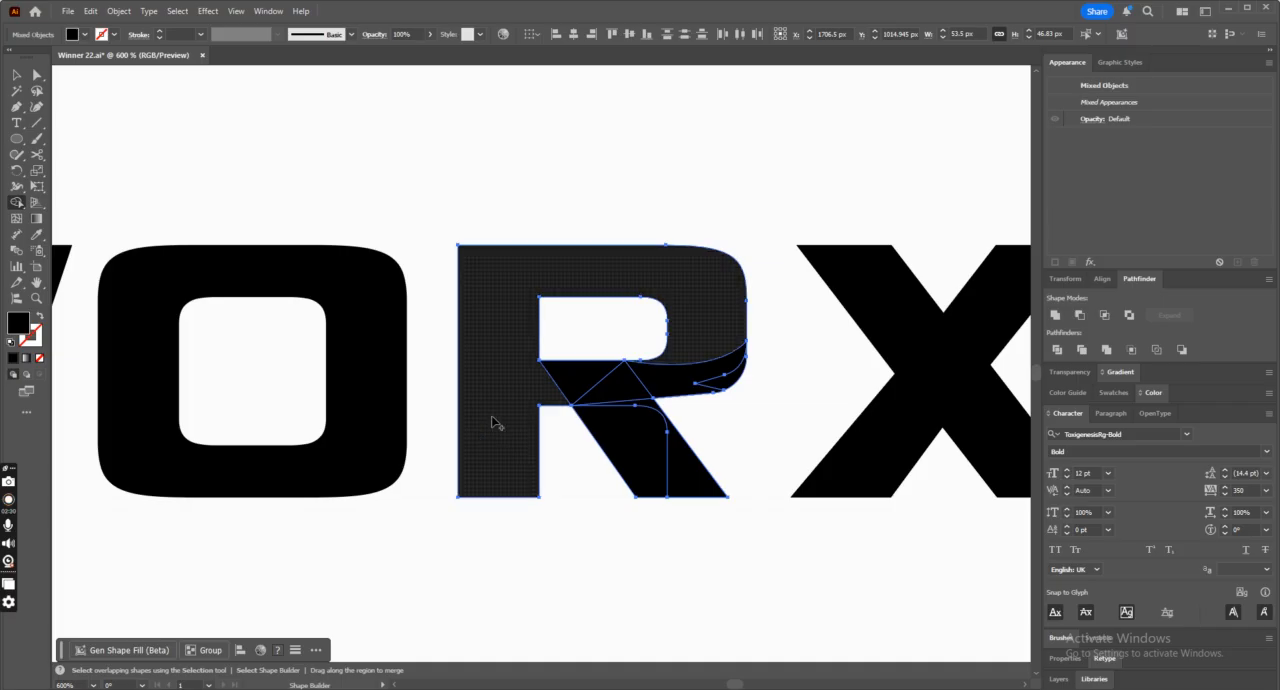
pyautogui.click(17, 74)
pyautogui.click(466, 126)
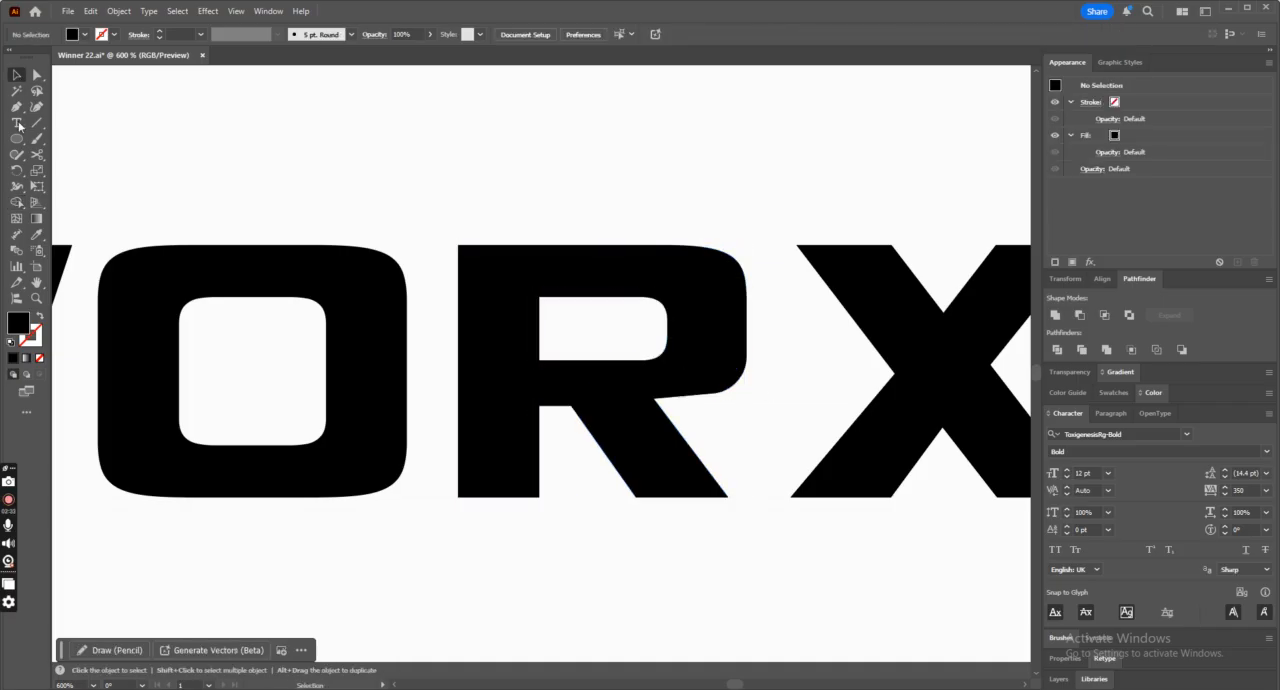
# Draw a vertical line along the stem's inner edge and remove the wedge between the R's stem and leg with Shape Builder.
pyautogui.click(37, 124)
pyautogui.moveTo(536, 362); pyautogui.dragTo(540, 465)
pyautogui.click(16, 75)
pyautogui.keyDown('shift'); pyautogui.click(665, 445); pyautogui.keyUp('shift')
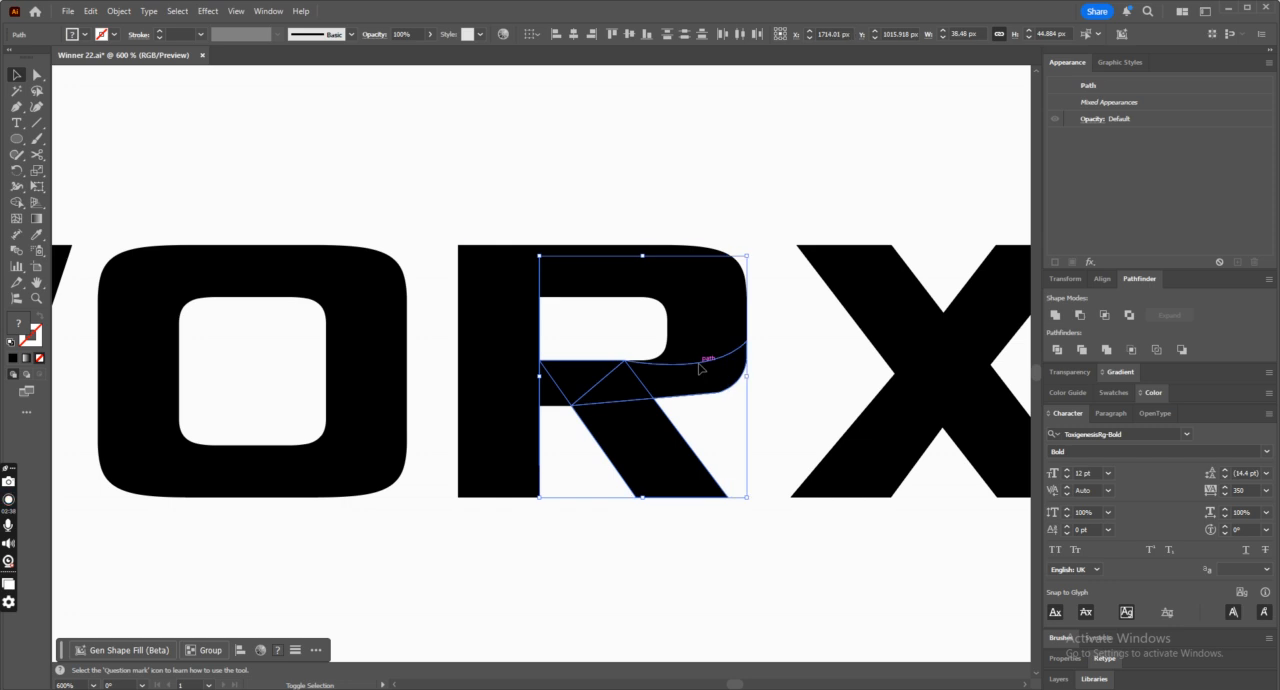
pyautogui.keyDown('shift'); pyautogui.click(714, 323); pyautogui.keyUp('shift')
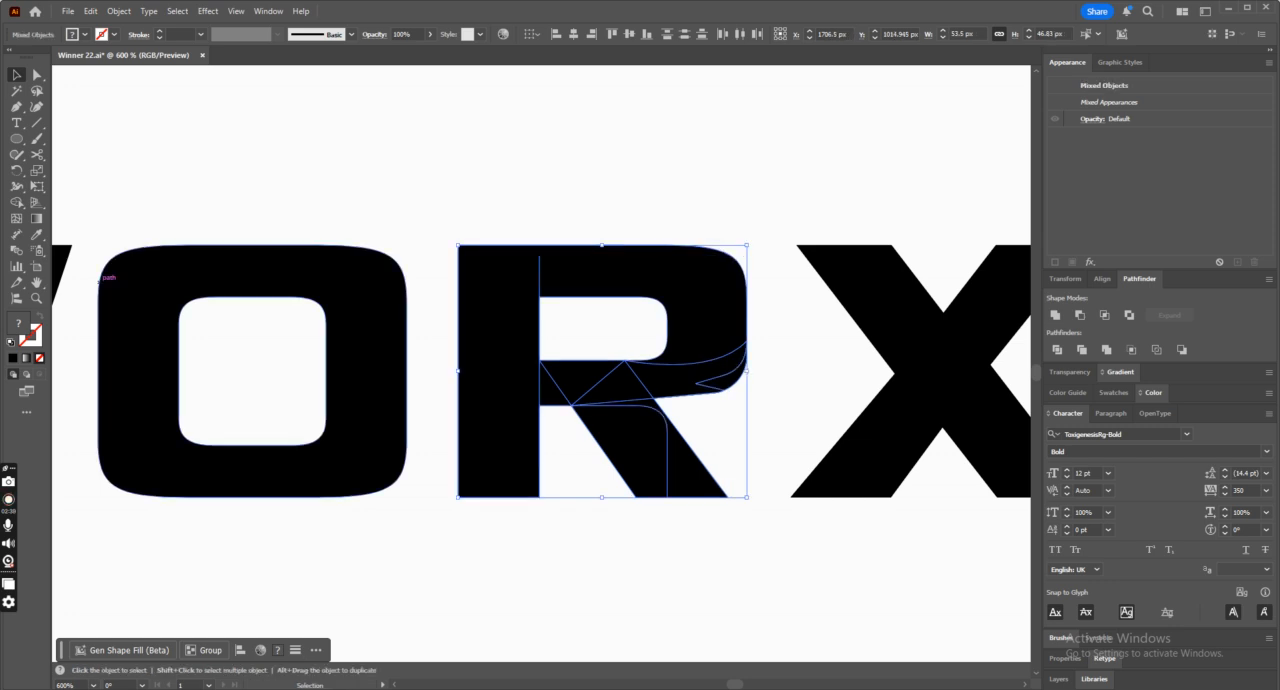
pyautogui.click(16, 203)
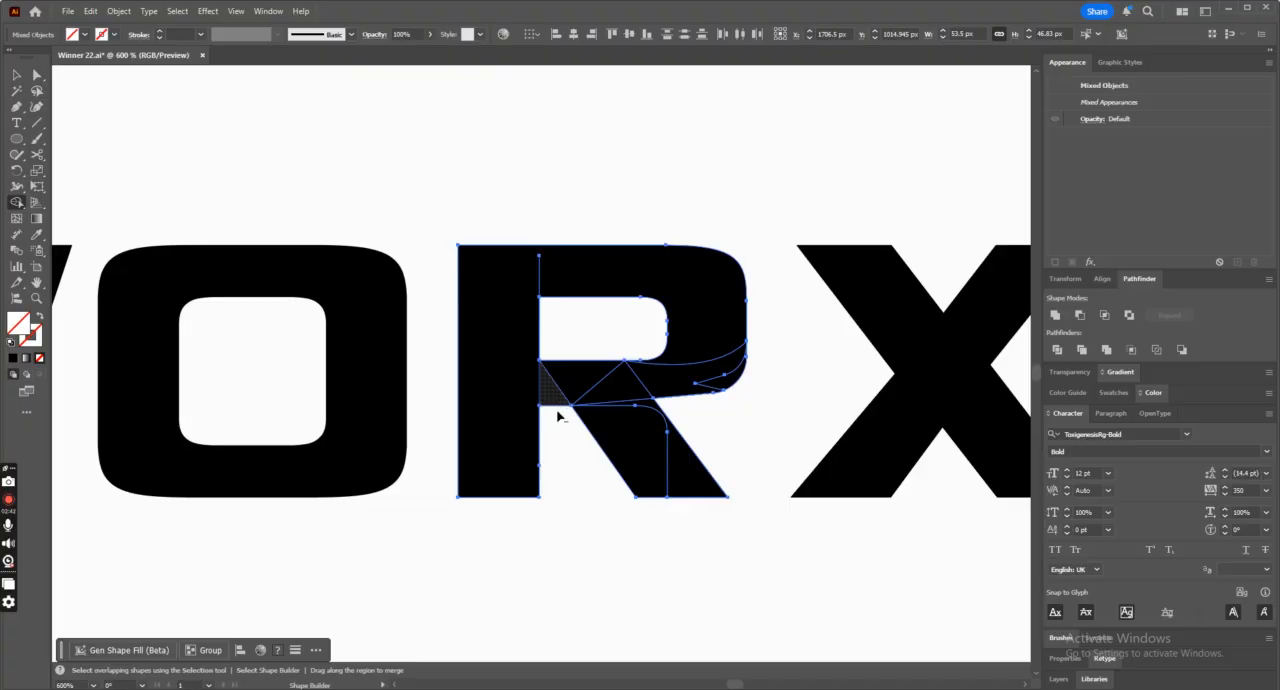
pyautogui.click(16, 74)
pyautogui.click(514, 137)
# Pick out the leftover unfilled line pieces over the R in the standalone black BUILTWORX wordmark.
pyautogui.hotkey('ctrl', '-')
pyautogui.hotkey('ctrl', '-')
pyautogui.hotkey('ctrl', '-')
pyautogui.hotkey('ctrl', '-')
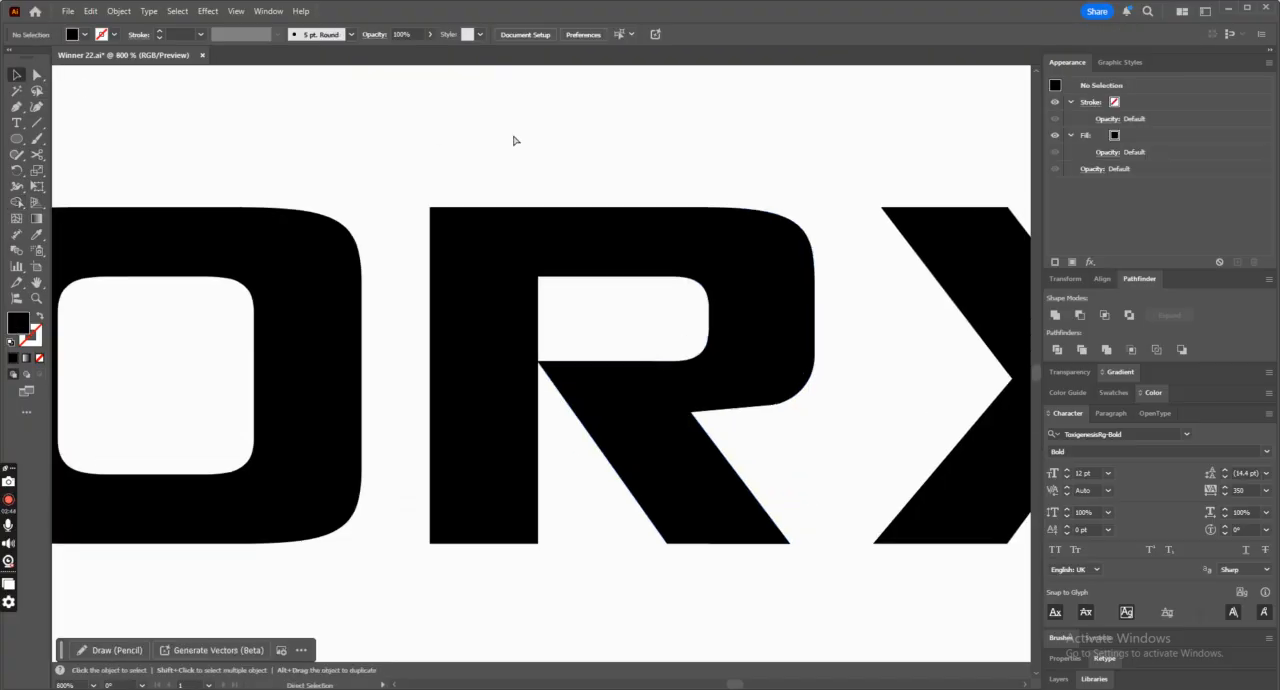
pyautogui.hotkey('ctrl', '-')
pyautogui.press('v')
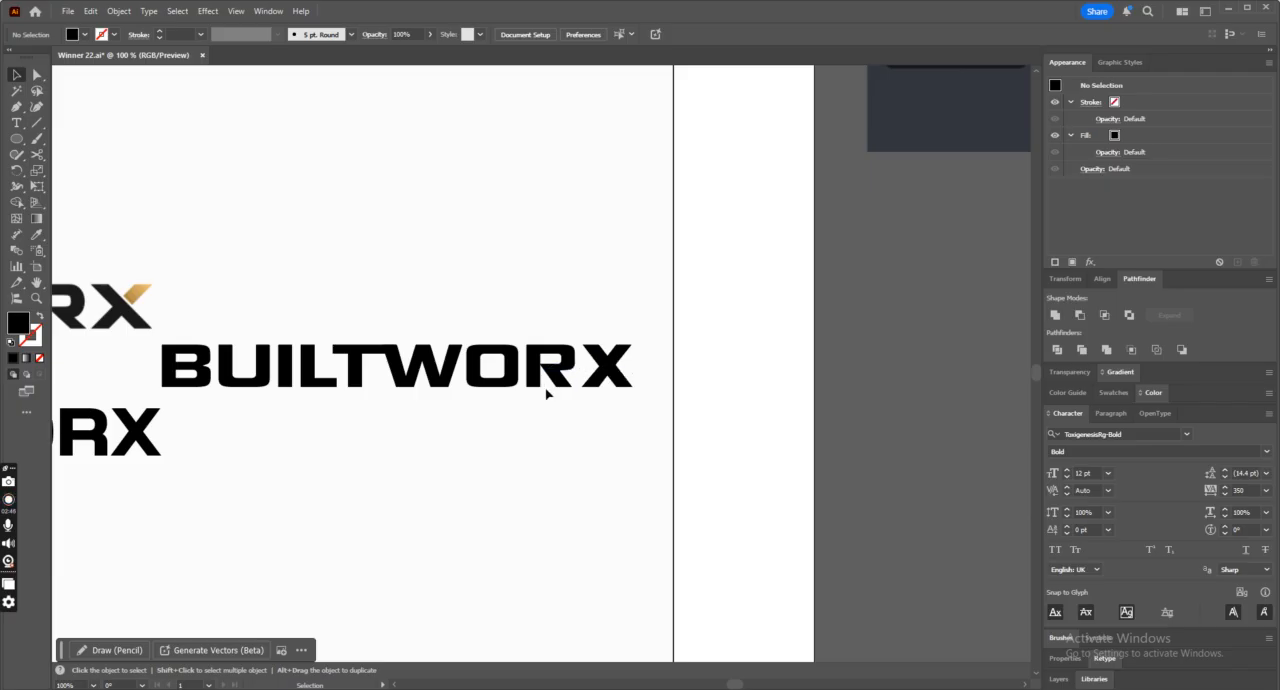
pyautogui.click(537, 380)
pyautogui.click(573, 430)
pyautogui.moveTo(567, 423); pyautogui.dragTo(510, 340)
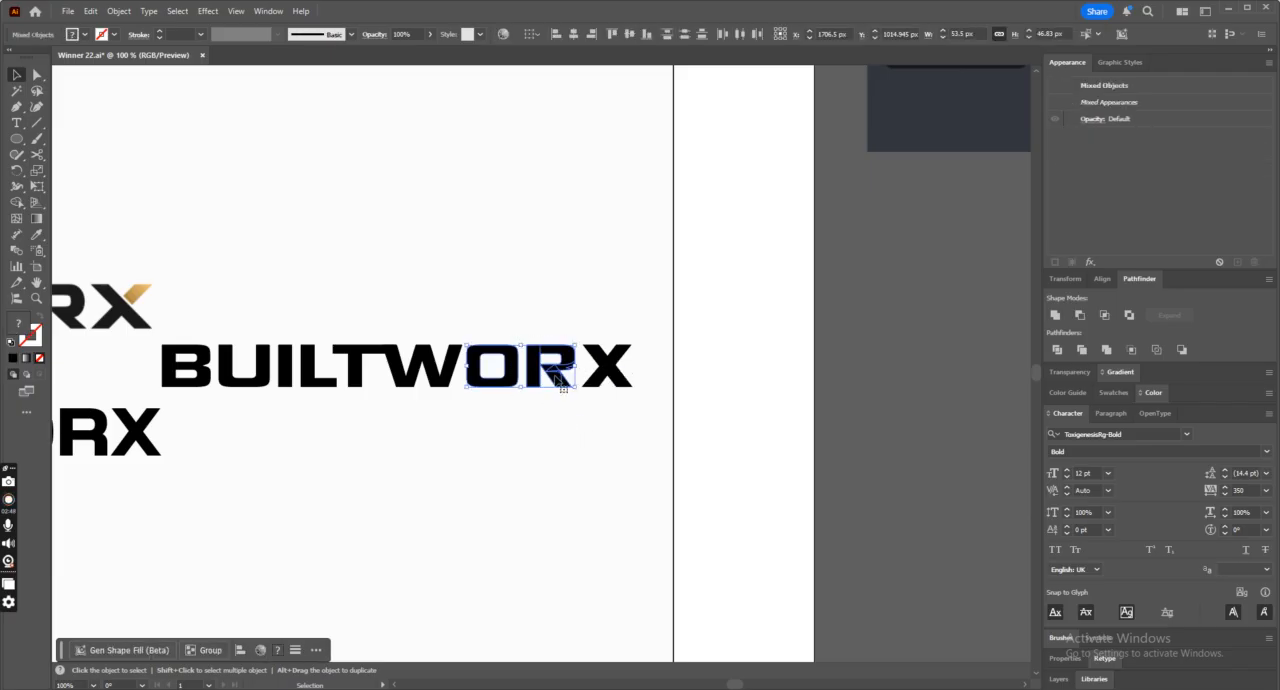
pyautogui.click(549, 391)
pyautogui.click(541, 360)
pyautogui.click(530, 333)
pyautogui.hotkey('ctrl', '-')
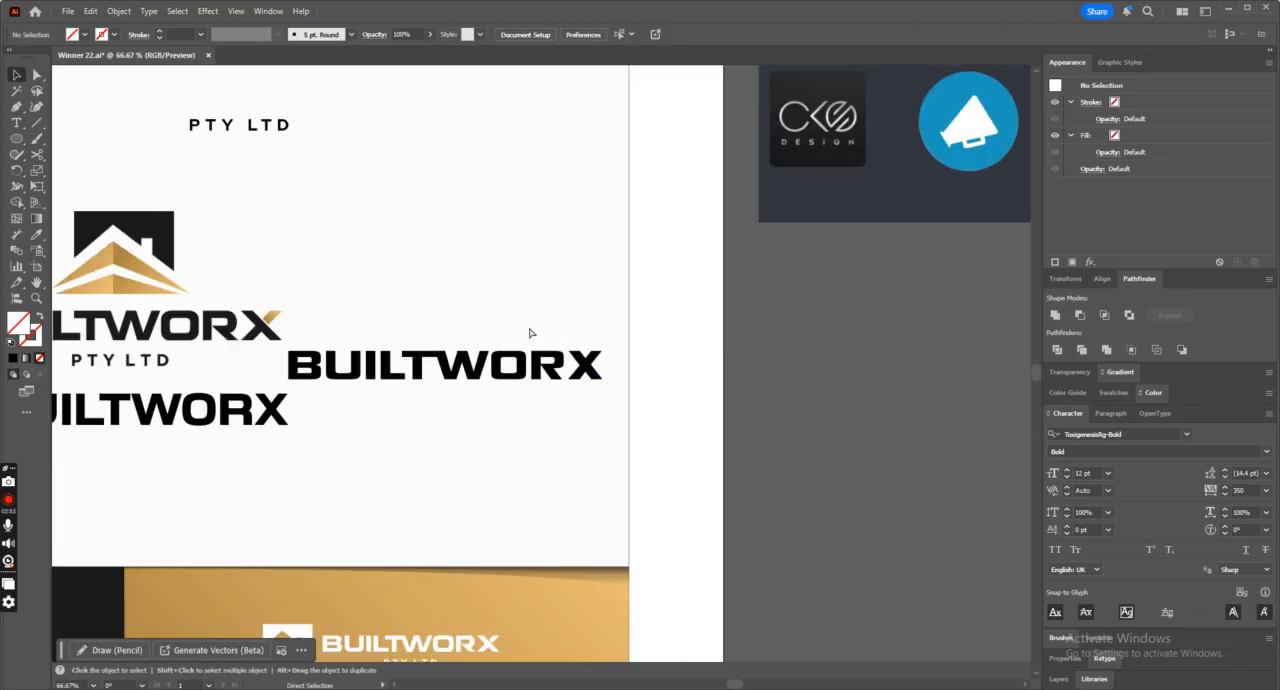
# Select the R's leg piece and the extra anchor point in the middle of its bottom edge.
pyautogui.click(560, 377)
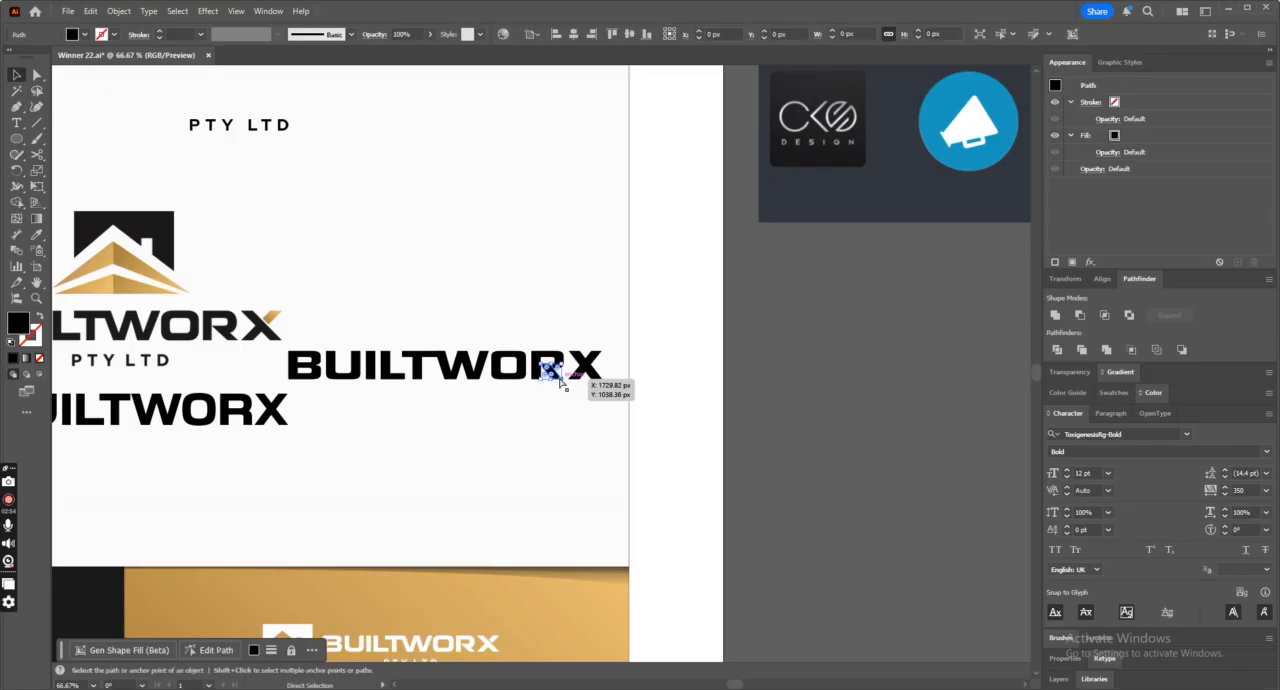
pyautogui.hotkey('ctrl', '+')
pyautogui.hotkey('ctrl', '+')
pyautogui.hotkey('ctrl', '+')
pyautogui.hotkey('ctrl', '+')
pyautogui.press('v')
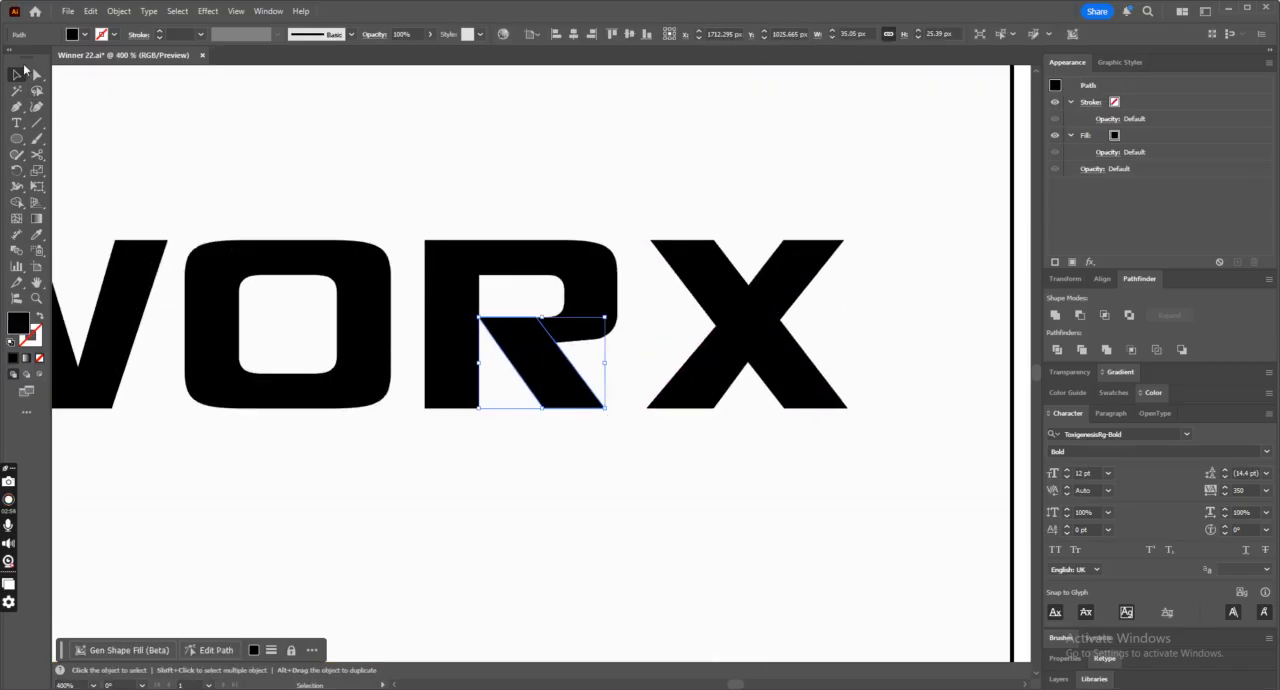
pyautogui.click(36, 74)
pyautogui.moveTo(626, 441); pyautogui.dragTo(538, 398)
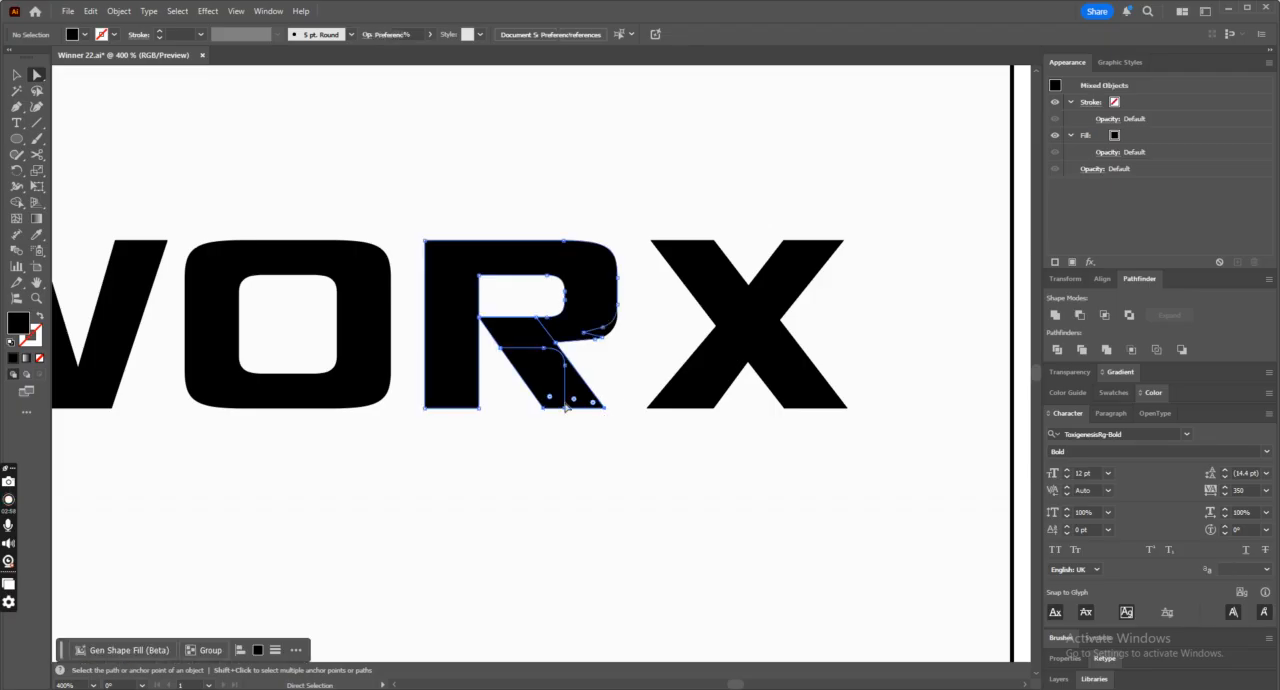
pyautogui.click(566, 408)
# Unite all pieces of the R into one shape and simplify its outline to 13 points.
pyautogui.click(16, 75)
pyautogui.moveTo(408, 194); pyautogui.dragTo(605, 452)
pyautogui.click(1055, 317)
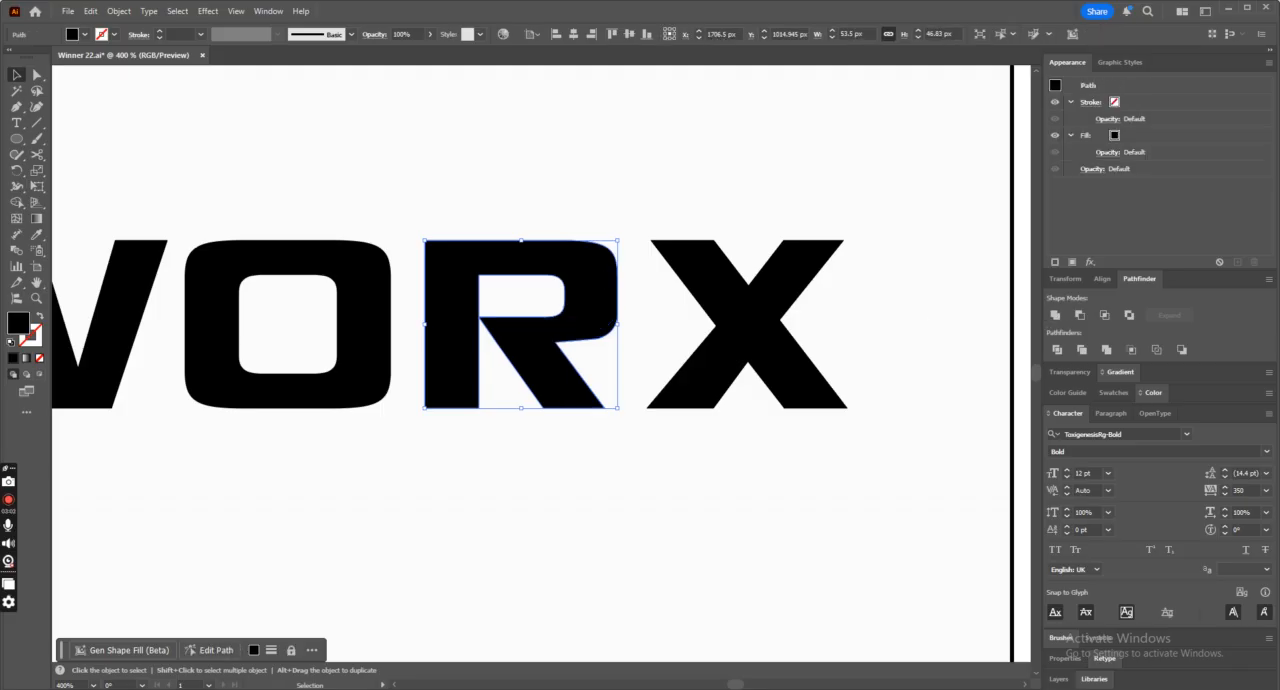
pyautogui.click(36, 75)
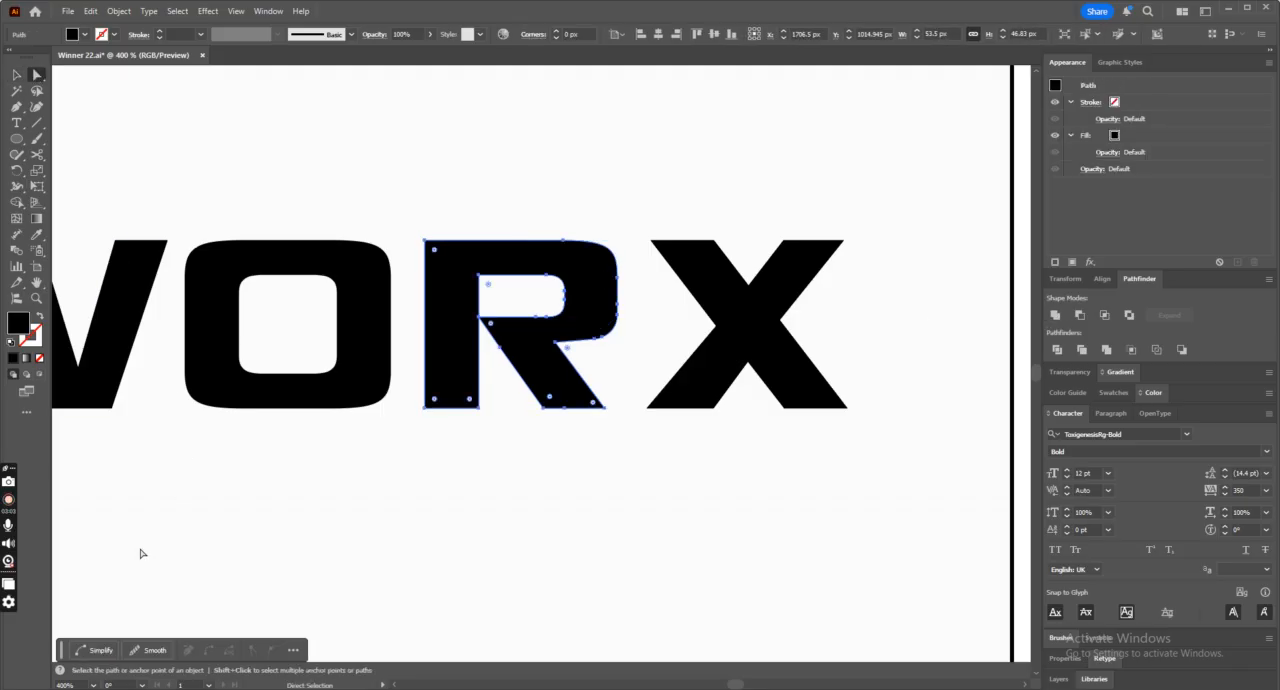
pyautogui.click(543, 589)
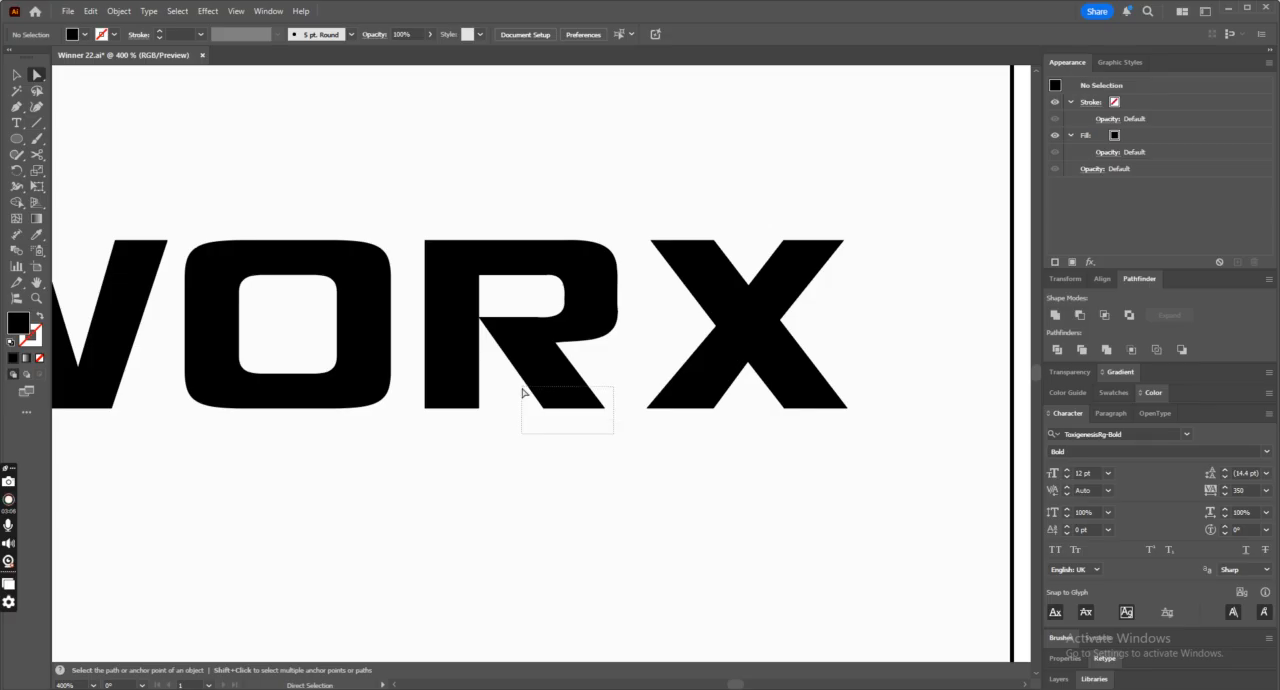
# Nudge the bottom anchor points of the R's leg to the right so the leg slants further outward.
pyautogui.moveTo(522, 393); pyautogui.dragTo(521, 390)
pyautogui.press('Right')
pyautogui.press('Right')
pyautogui.press('Right')
pyautogui.press('Right')
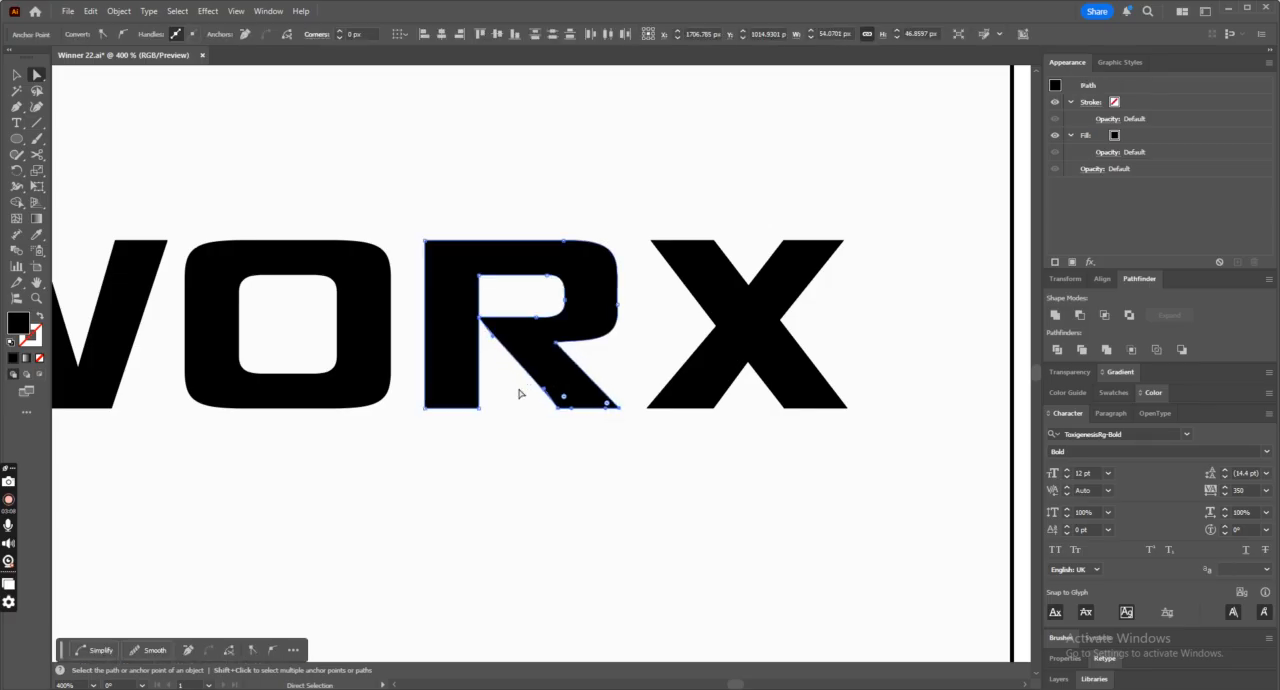
pyautogui.press('Right')
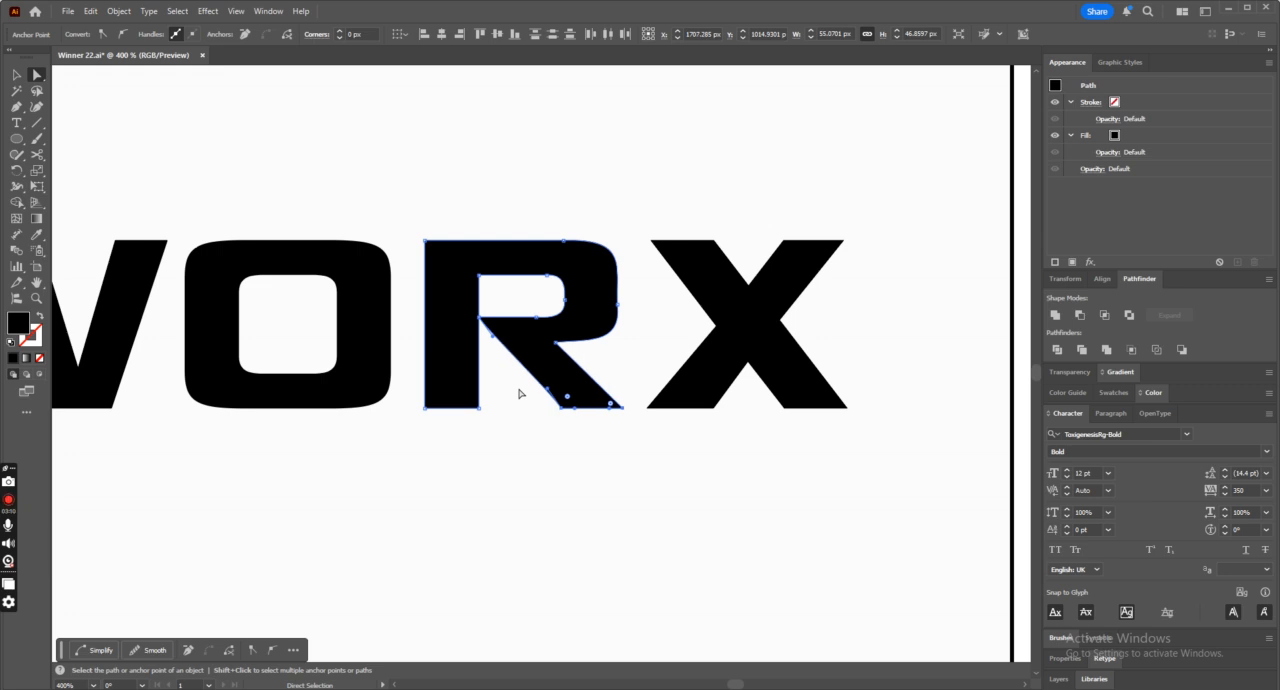
# Shift the anchor where the leg meets the stem slightly right and adjust the leg's lower-left edge point.
pyautogui.click(556, 446)
pyautogui.moveTo(479, 318); pyautogui.dragTo(488, 320)
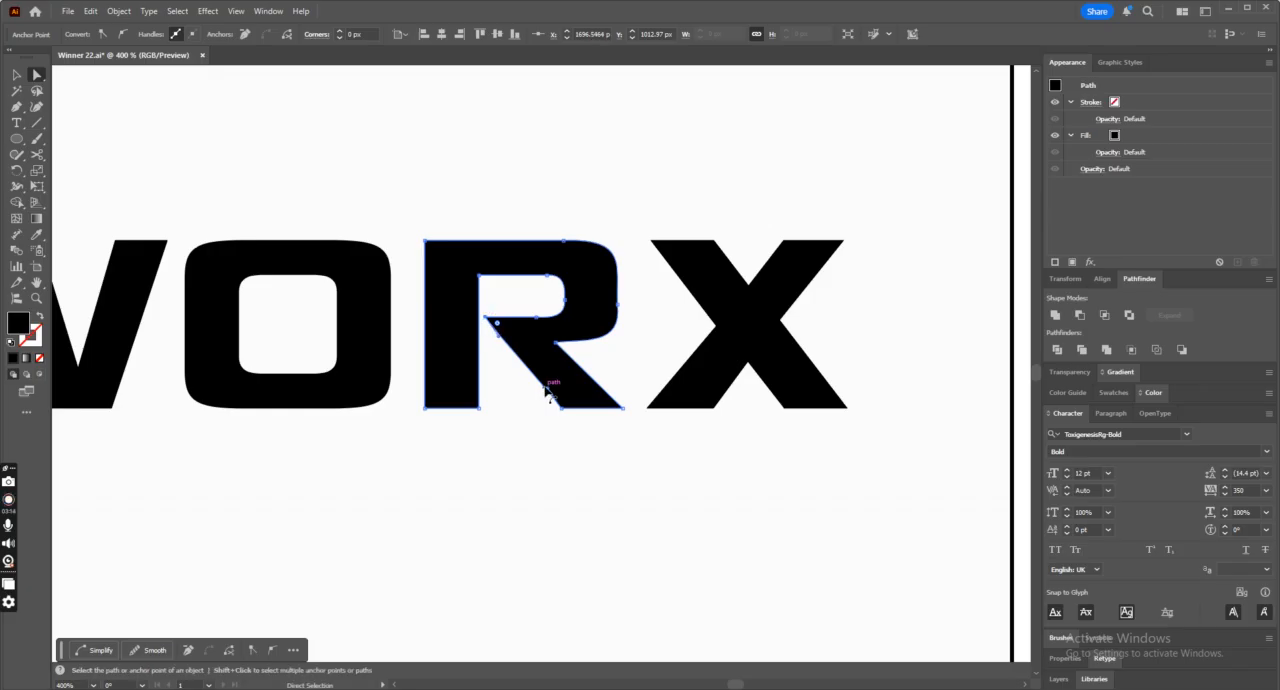
pyautogui.moveTo(548, 392); pyautogui.dragTo(537, 388)
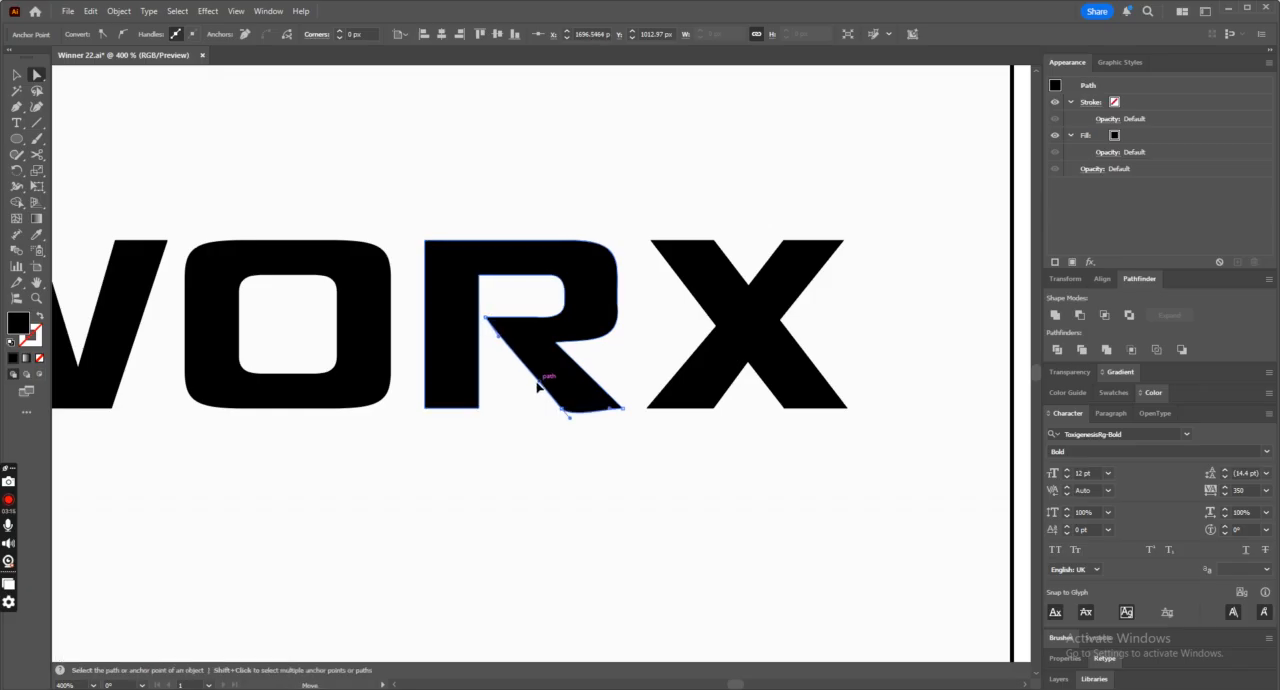
pyautogui.click(618, 497)
# Save the document with the reshaped R.
pyautogui.hotkey('ctrl', '-')
pyautogui.hotkey('ctrl', '-')
pyautogui.hotkey('ctrl', '-')
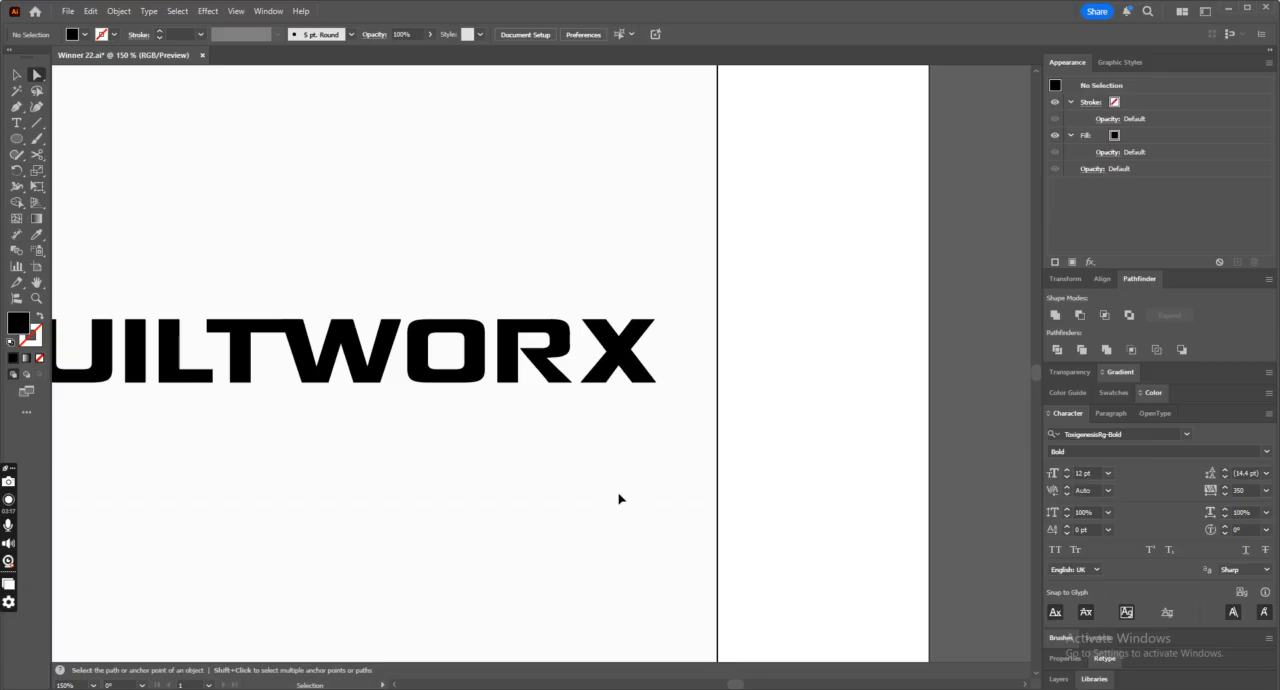
# Try to refine the curve handle on the lower outer side of the R's bowl.
pyautogui.click(565, 346)
pyautogui.hotkey('ctrl', '+')
pyautogui.hotkey('ctrl', '+')
pyautogui.hotkey('ctrl', '+')
pyautogui.hotkey('ctrl', '+')
pyautogui.press('a')
pyautogui.hotkey('ctrl', '+')
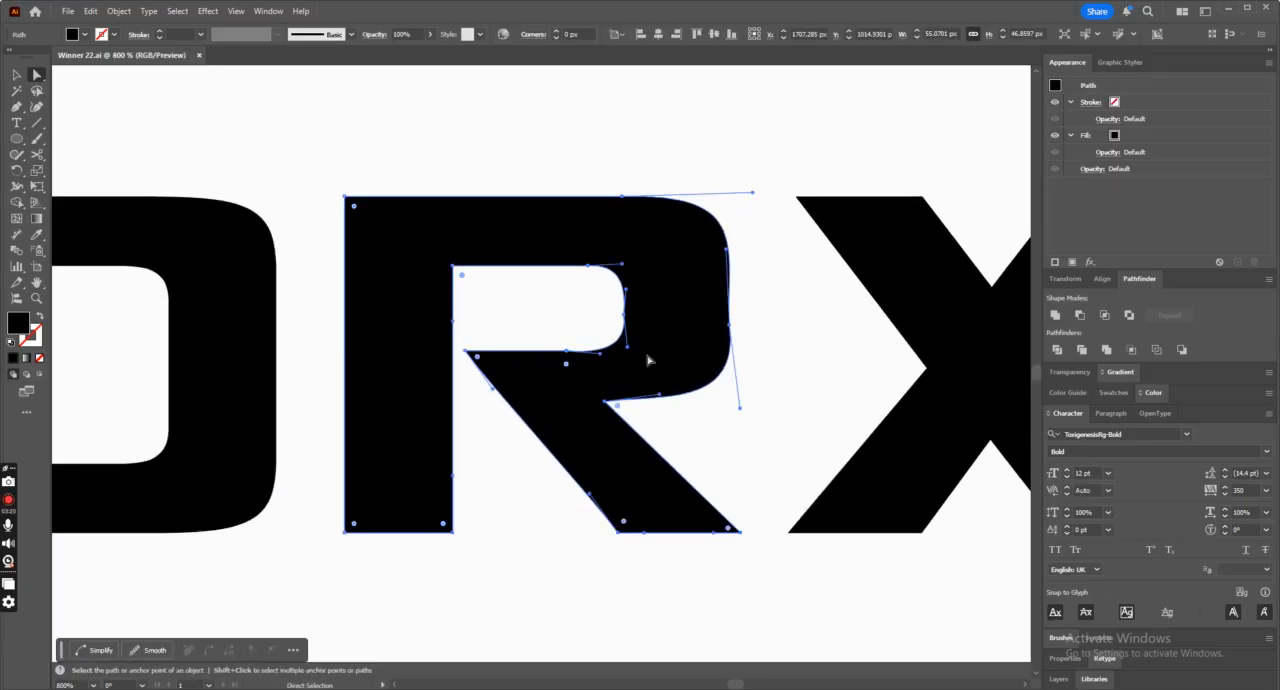
pyautogui.moveTo(740, 411); pyautogui.dragTo(766, 400)
pyautogui.click(766, 400)
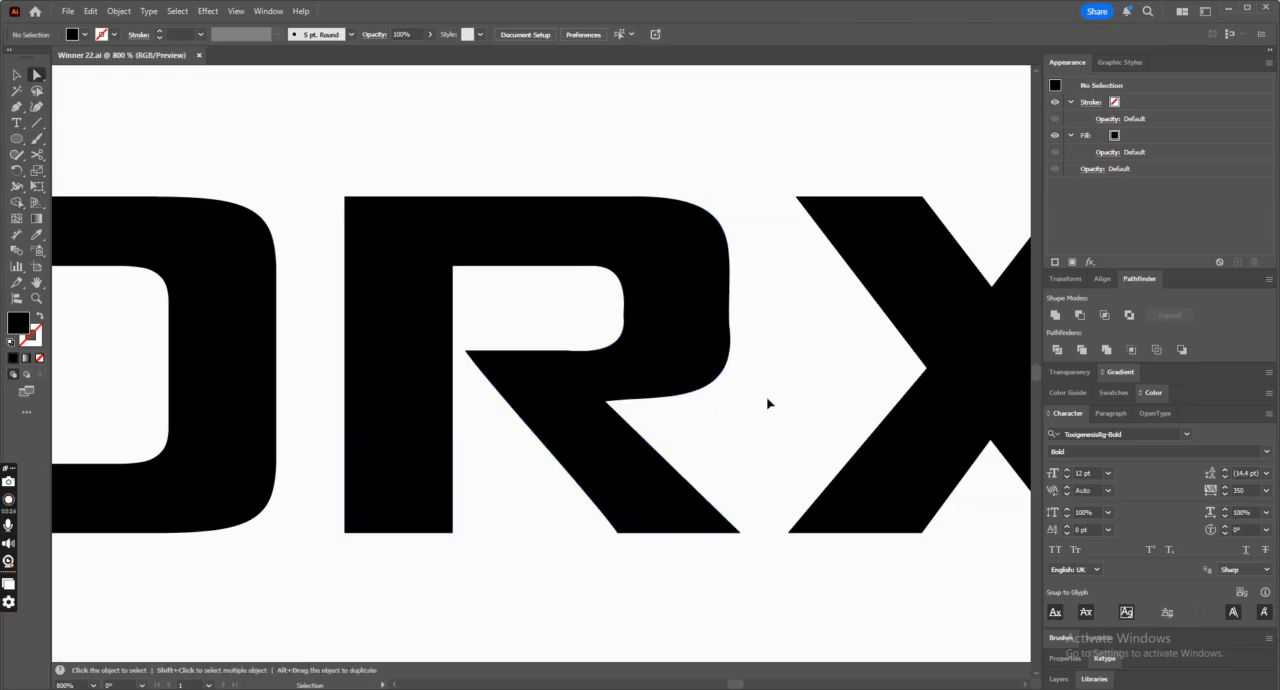
# Draw a vertical line about 43.6 px tall along the outer side of the R's bowl.
pyautogui.hotkey('ctrl', '-')
pyautogui.hotkey('ctrl', '-')
pyautogui.hotkey('ctrl', '-')
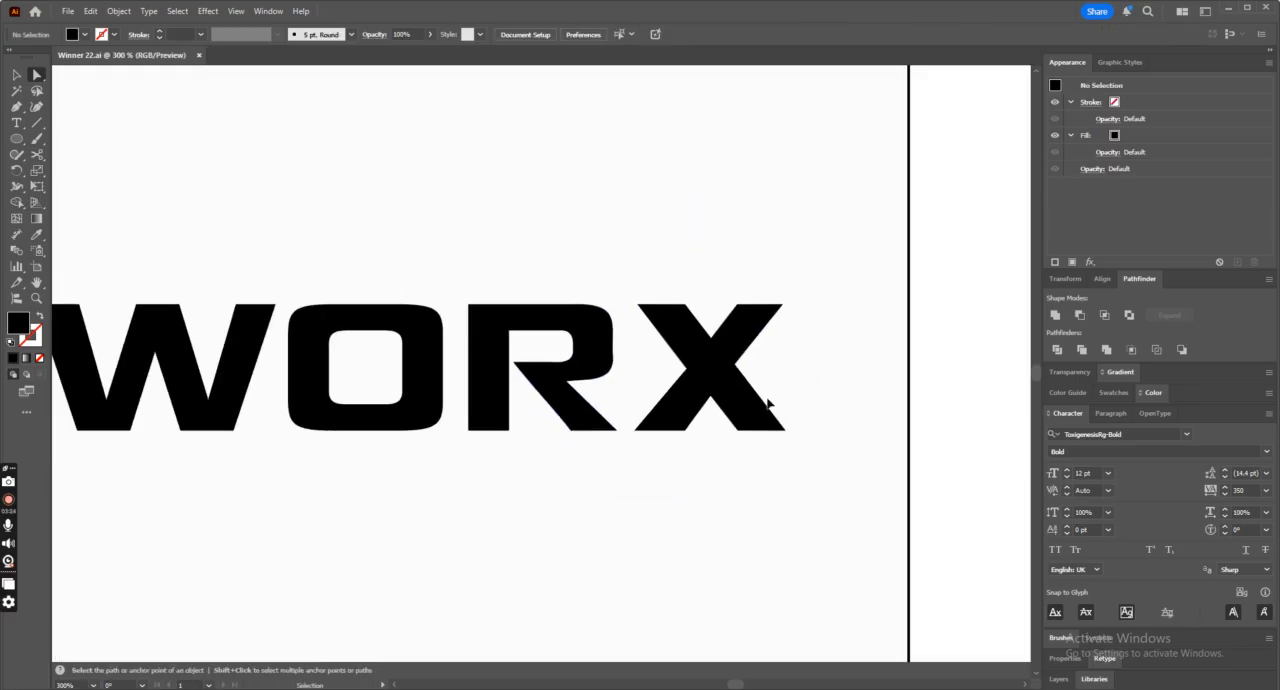
pyautogui.click(36, 122)
pyautogui.hotkey('ctrl', '+')
pyautogui.hotkey('ctrl', '+')
pyautogui.hotkey('ctrl', '+')
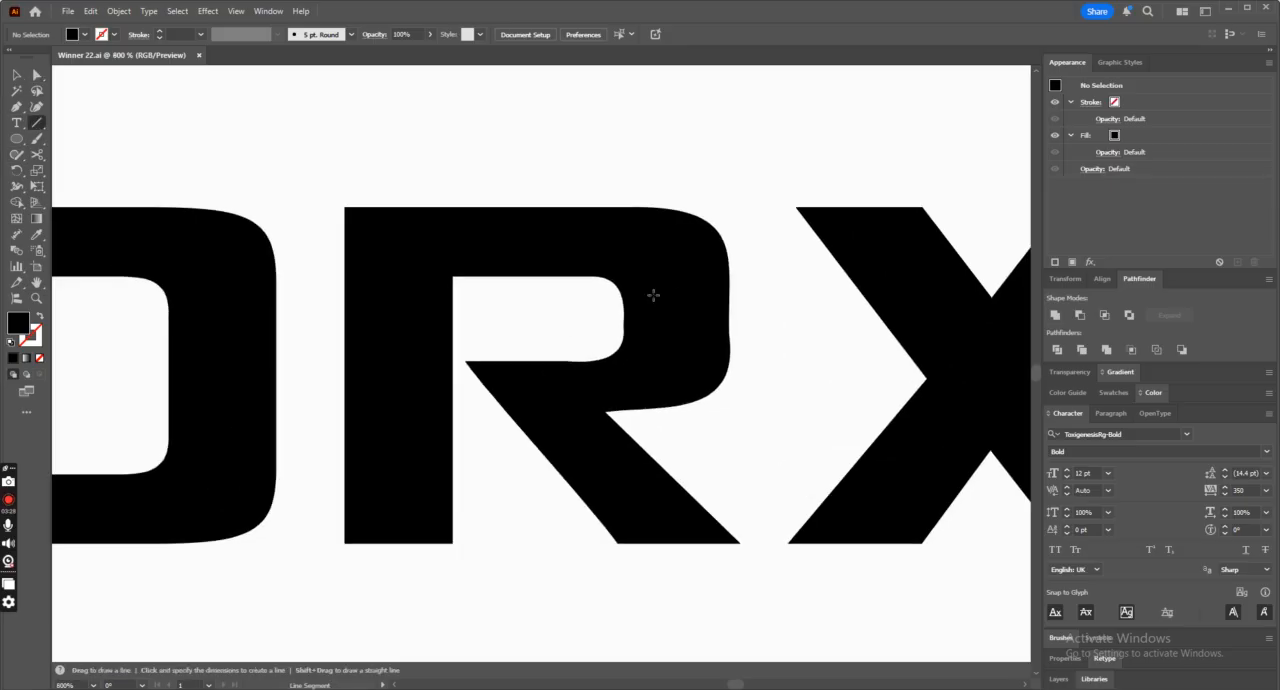
pyautogui.moveTo(729, 335); pyautogui.dragTo(729, 491)
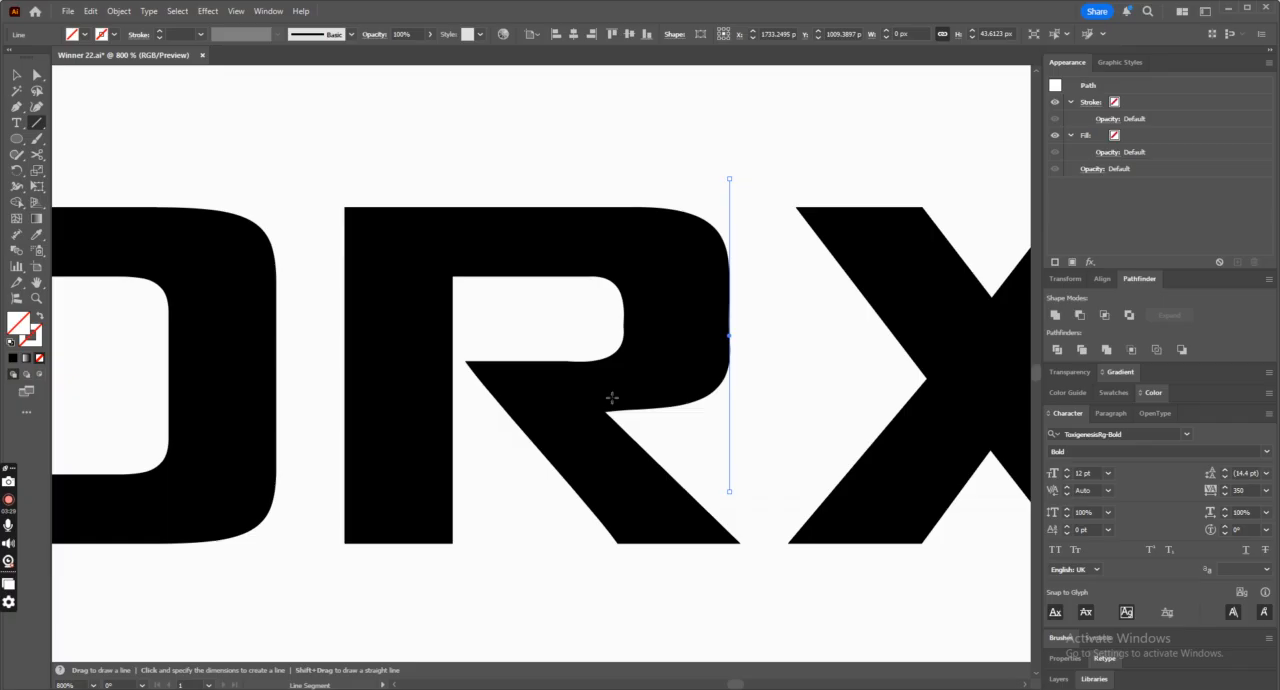
# Fine-tune the R bowl's lower outer curve handle against the vertical line.
pyautogui.click(15, 77)
pyautogui.keyDown('shift'); pyautogui.click(709, 386); pyautogui.keyUp('shift')
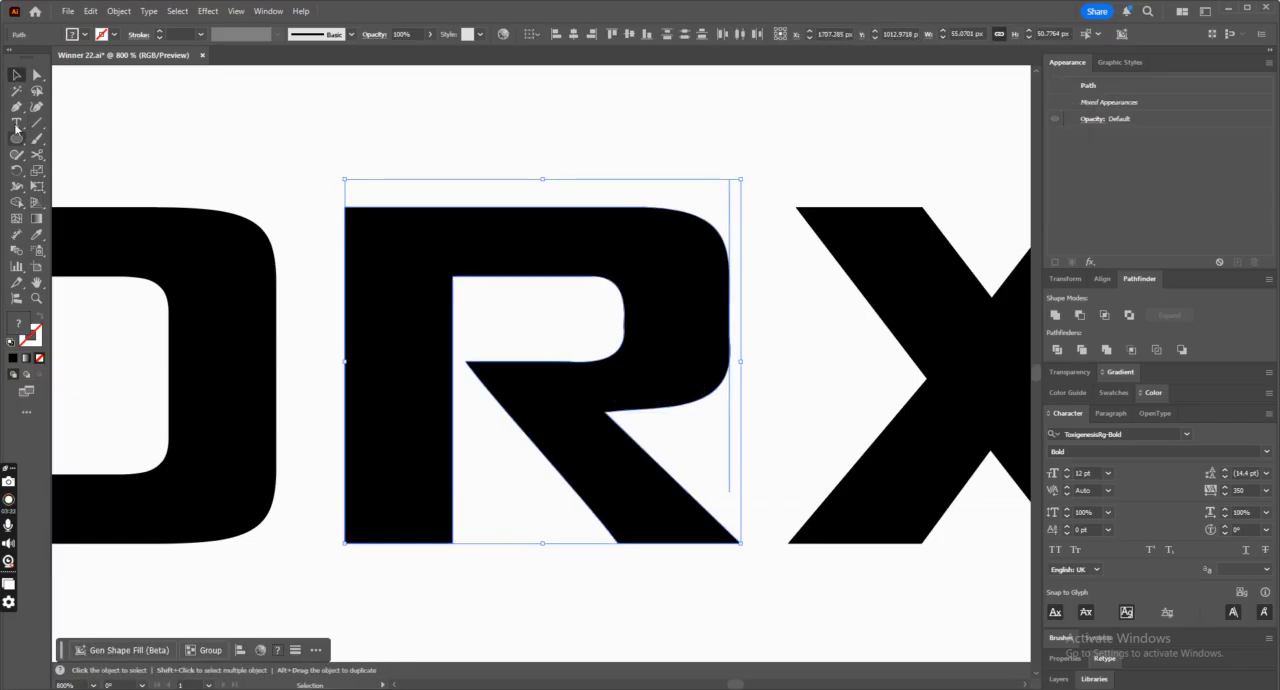
pyautogui.click(36, 76)
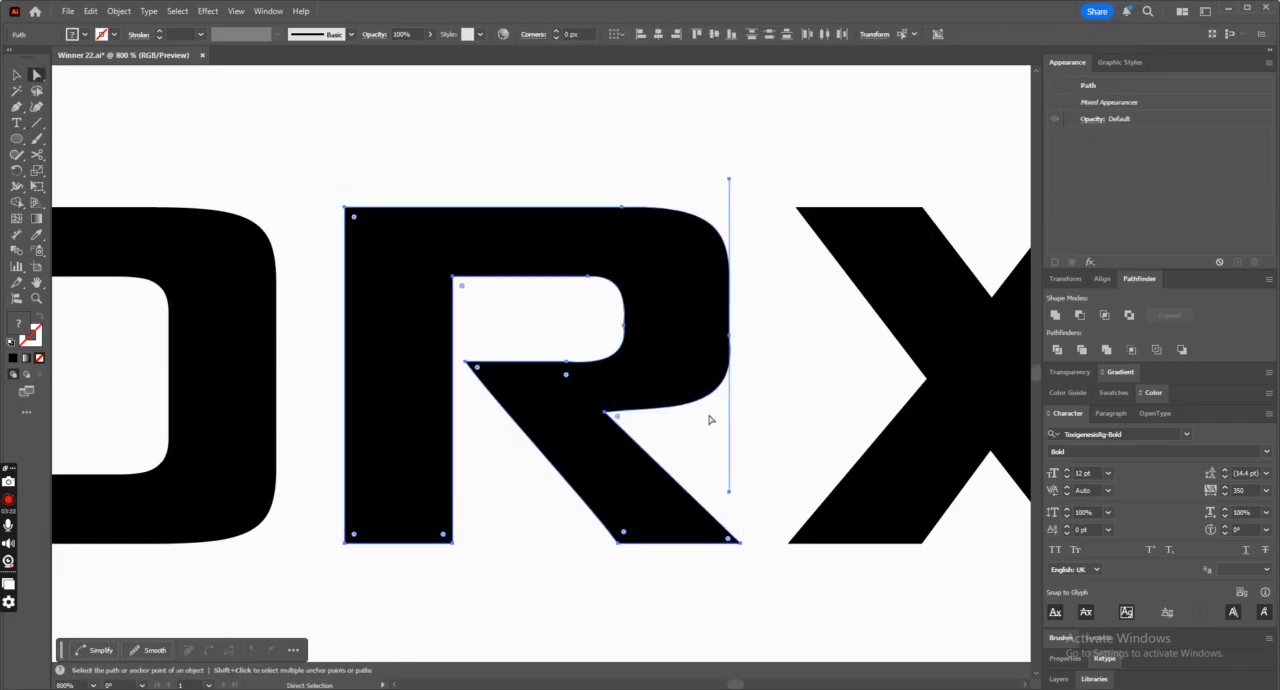
pyautogui.click(617, 415)
pyautogui.moveTo(741, 423); pyautogui.dragTo(740, 419)
pyautogui.click(18, 77)
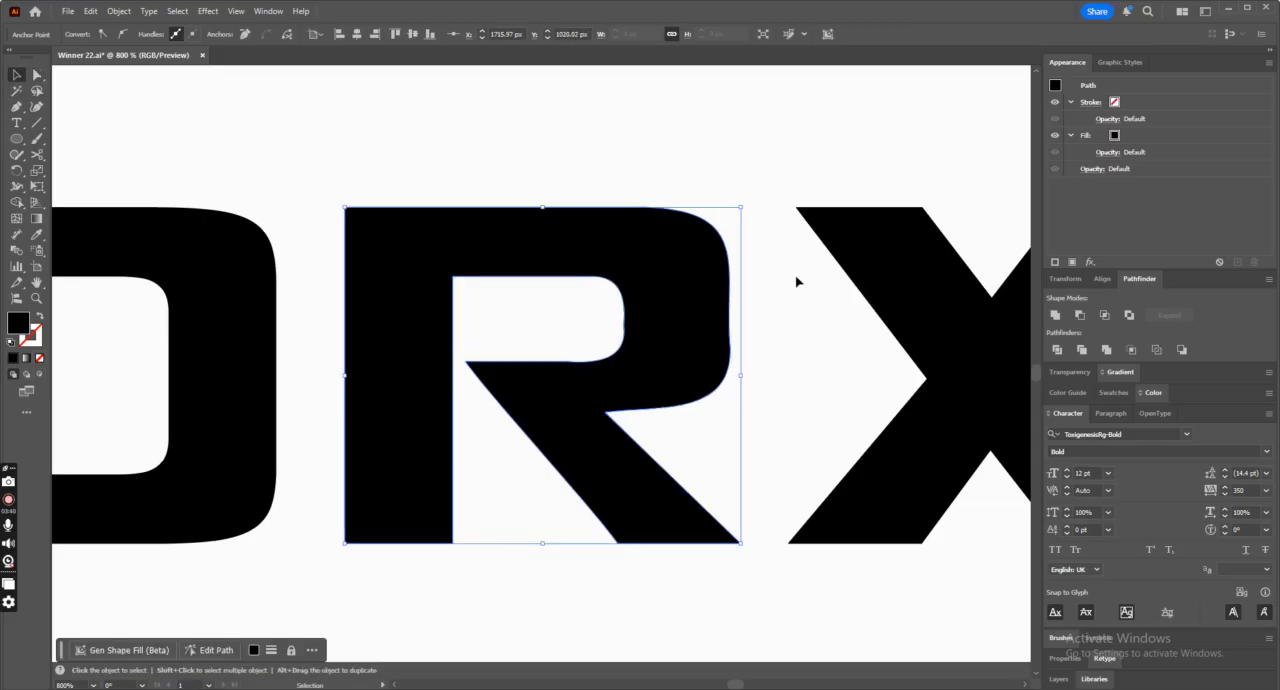
# Select the R with the vertical line and trim the bowl's bulge beyond the line with Shape Builder.
pyautogui.moveTo(797, 277); pyautogui.dragTo(297, 326)
pyautogui.click(19, 202)
pyautogui.hotkey('ctrl', '+')
pyautogui.hotkey('ctrl', '+')
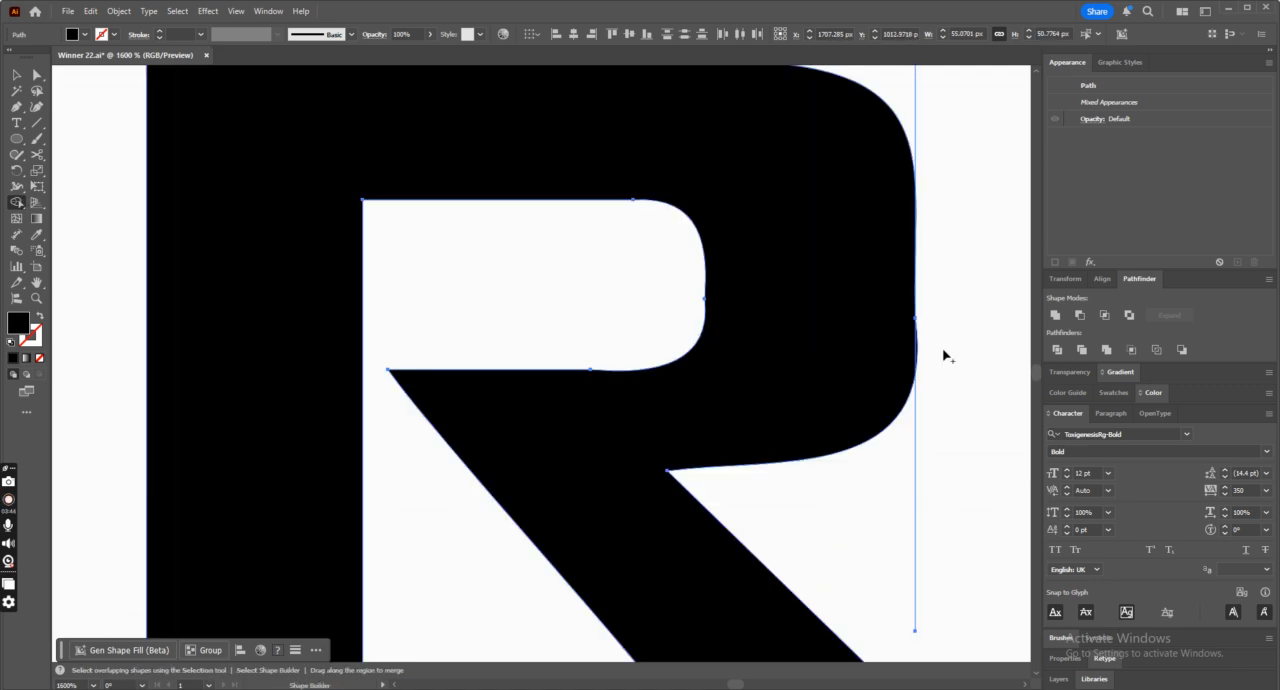
pyautogui.hotkey('ctrl', '-')
pyautogui.hotkey('ctrl', '-')
pyautogui.hotkey('ctrl', '-')
pyautogui.hotkey('ctrl', '-')
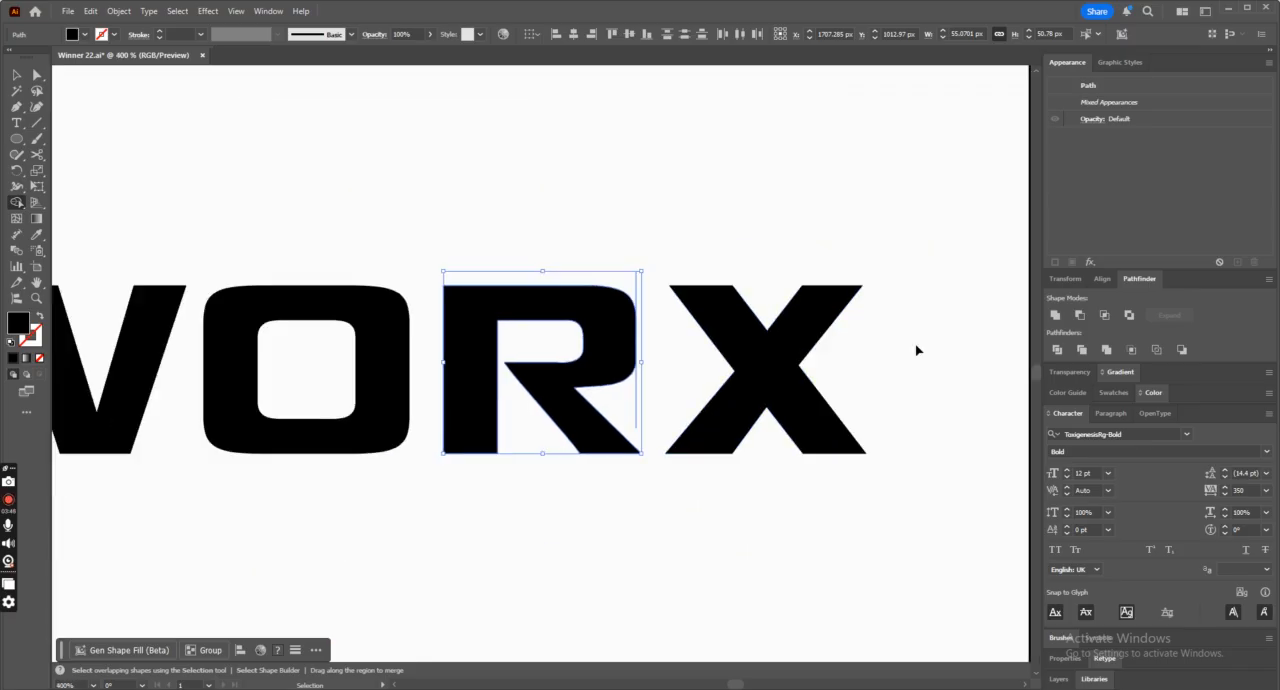
pyautogui.click(13, 75)
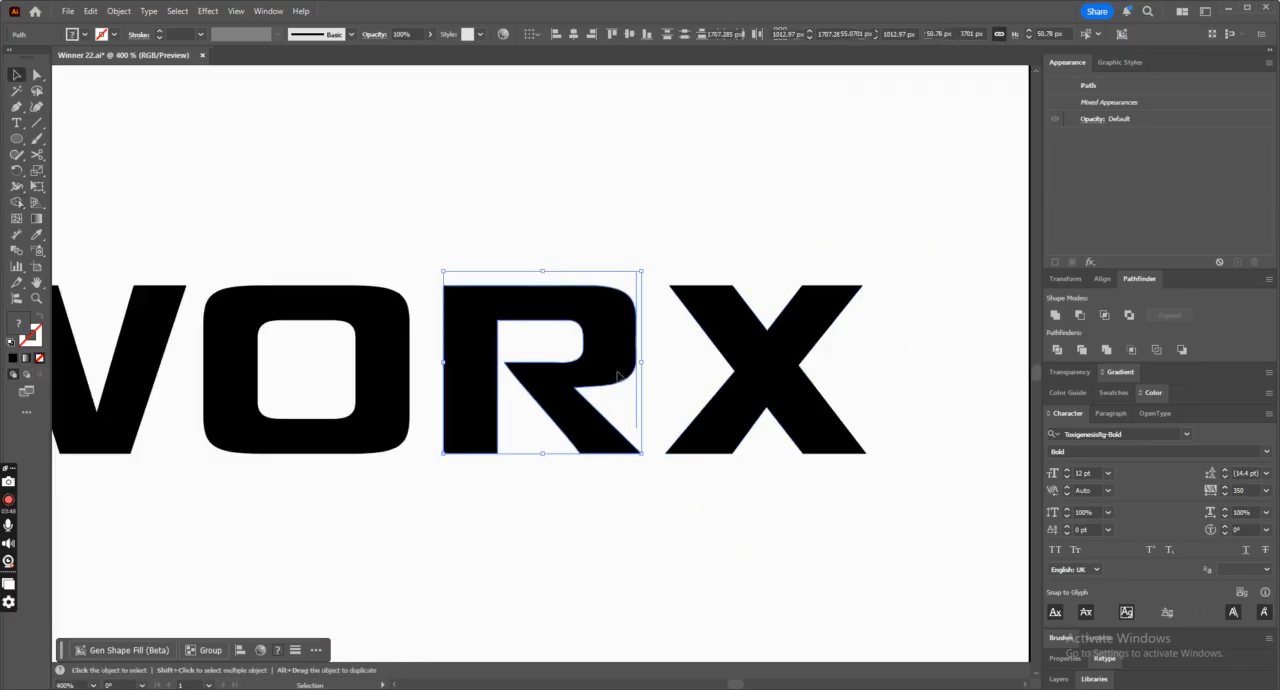
# Delete the vertical line beside the R's bowl and select the R.
pyautogui.click(636, 412)
pyautogui.press('Delete')
pyautogui.click(600, 420)
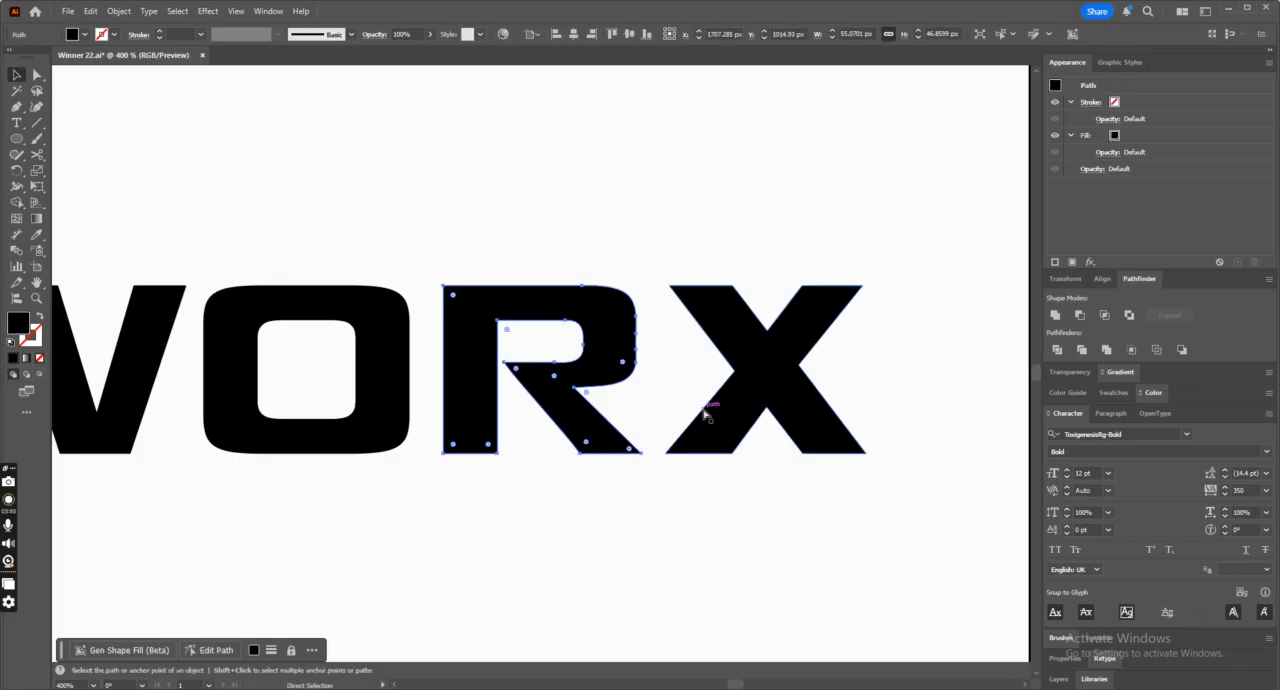
# Try to remove the extra anchor point on the lower inner edge of the R's bowl.
pyautogui.hotkey('ctrl', '+')
pyautogui.hotkey('ctrl', '+')
pyautogui.click(16, 106)
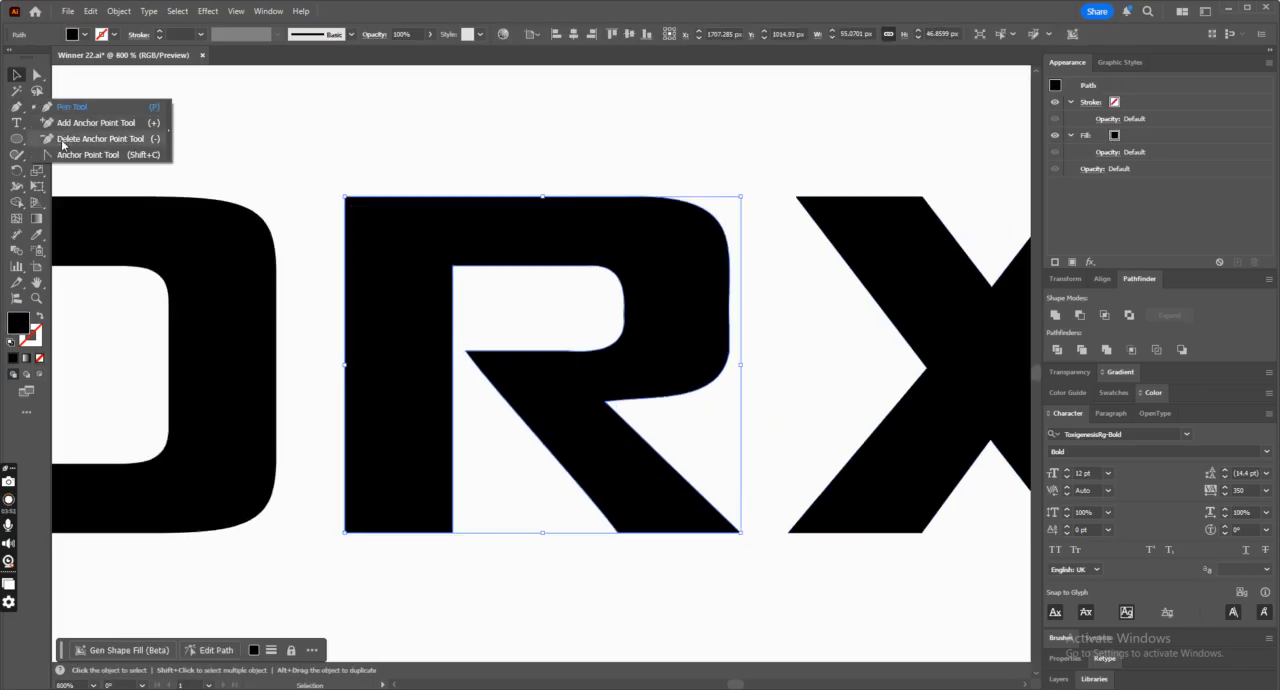
pyautogui.click(70, 134)
pyautogui.click(567, 352)
pyautogui.hotkey('ctrl', 'z')
# Draw a horizontal line about 39.5 px long along the lower inner edge of the R's bowl.
pyautogui.click(37, 123)
pyautogui.moveTo(466, 351); pyautogui.dragTo(607, 363)
pyautogui.click(20, 77)
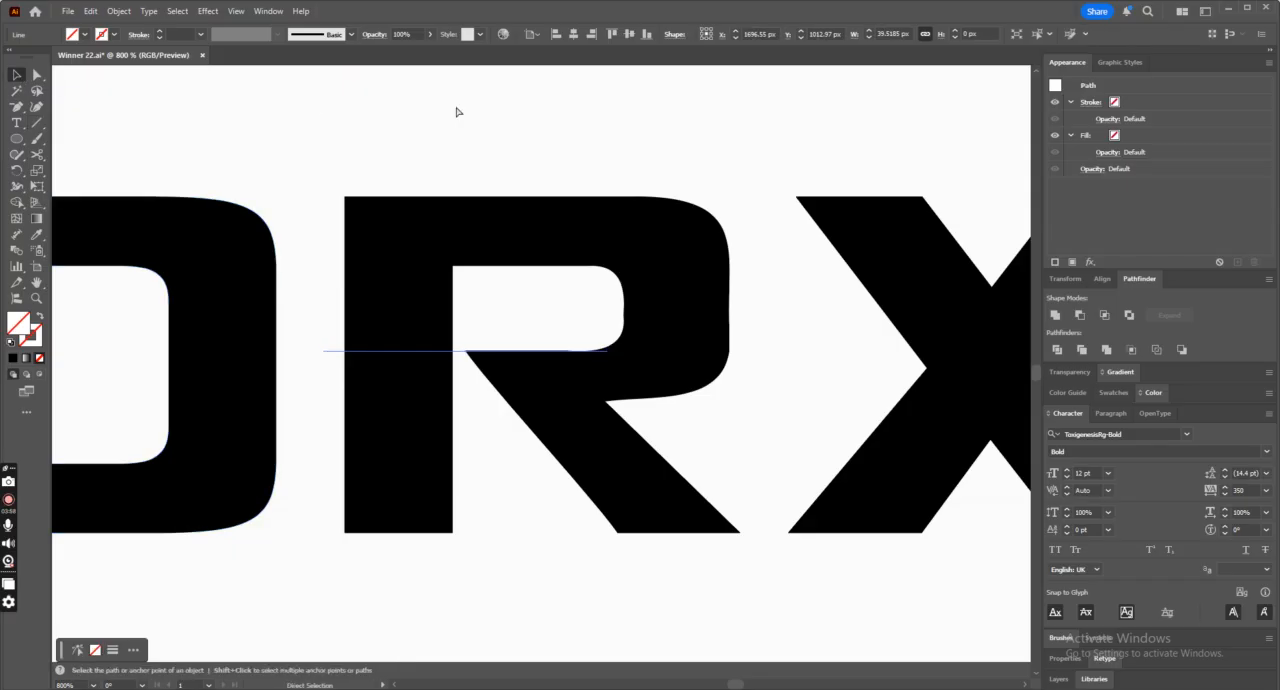
# Undo the recent R edits back to the separate overlapping bowl, leg and stem pieces.
pyautogui.hotkey('ctrl', 'z')
pyautogui.hotkey('ctrl', 'z')
pyautogui.hotkey('ctrl', 'z')
pyautogui.hotkey('ctrl', 'z')
pyautogui.hotkey('ctrl', 'z')
pyautogui.hotkey('ctrl', 'z')
pyautogui.hotkey('ctrl', 'z')
pyautogui.hotkey('ctrl', 'z')
pyautogui.hotkey('ctrl', 'z')
pyautogui.hotkey('ctrl', 'z')
pyautogui.hotkey('ctrl', 'z')
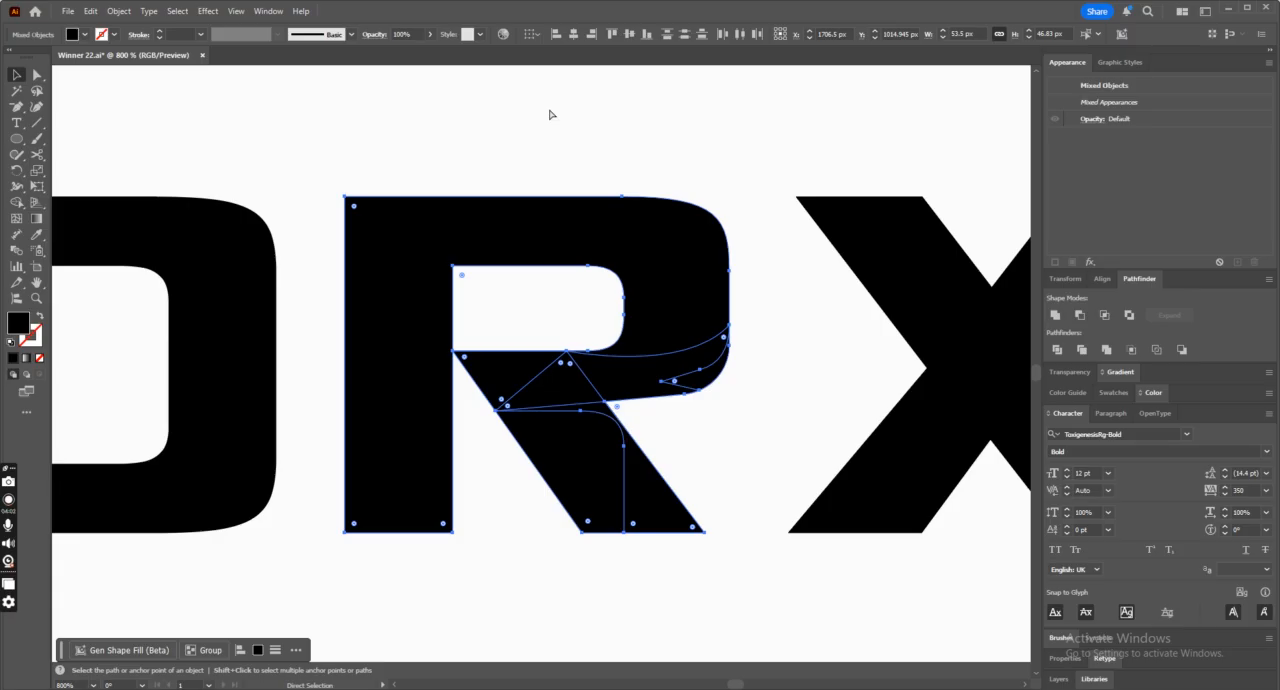
# Unite the R's pieces and remove the redundant anchor points along the leg and the bowl's edges.
pyautogui.click(1055, 316)
pyautogui.moveTo(16, 106); pyautogui.dragTo(90, 139)
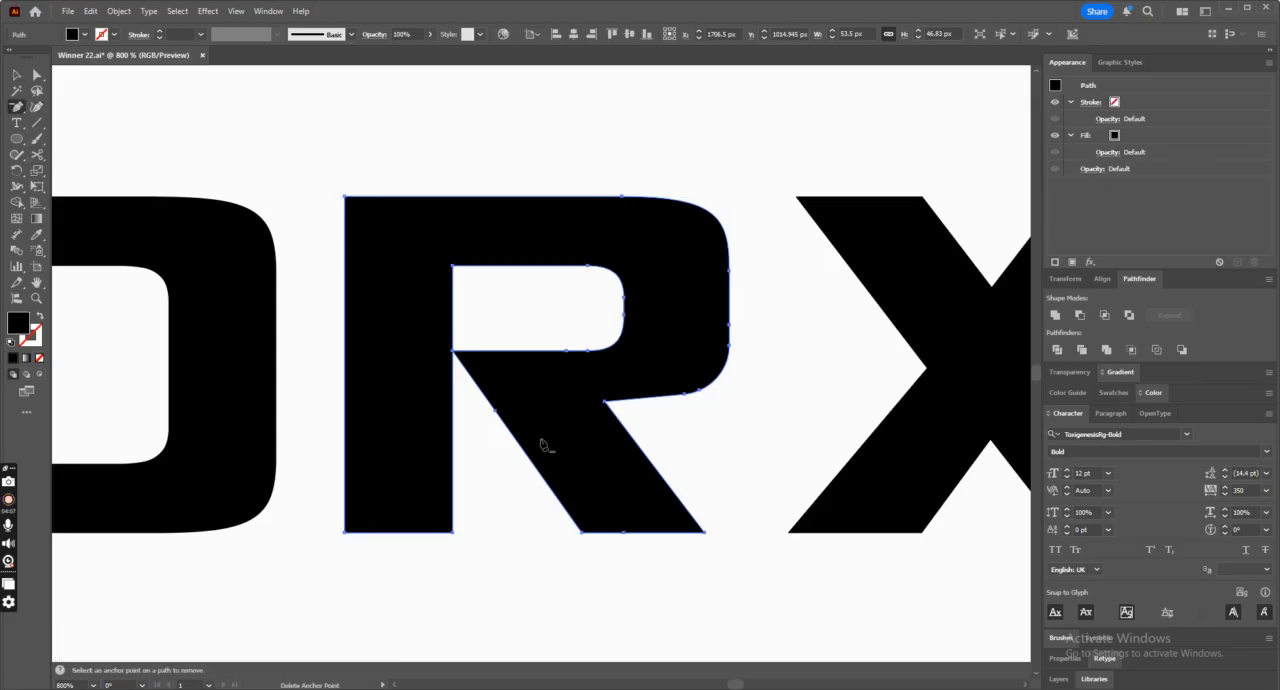
pyautogui.click(621, 534)
pyautogui.click(454, 352)
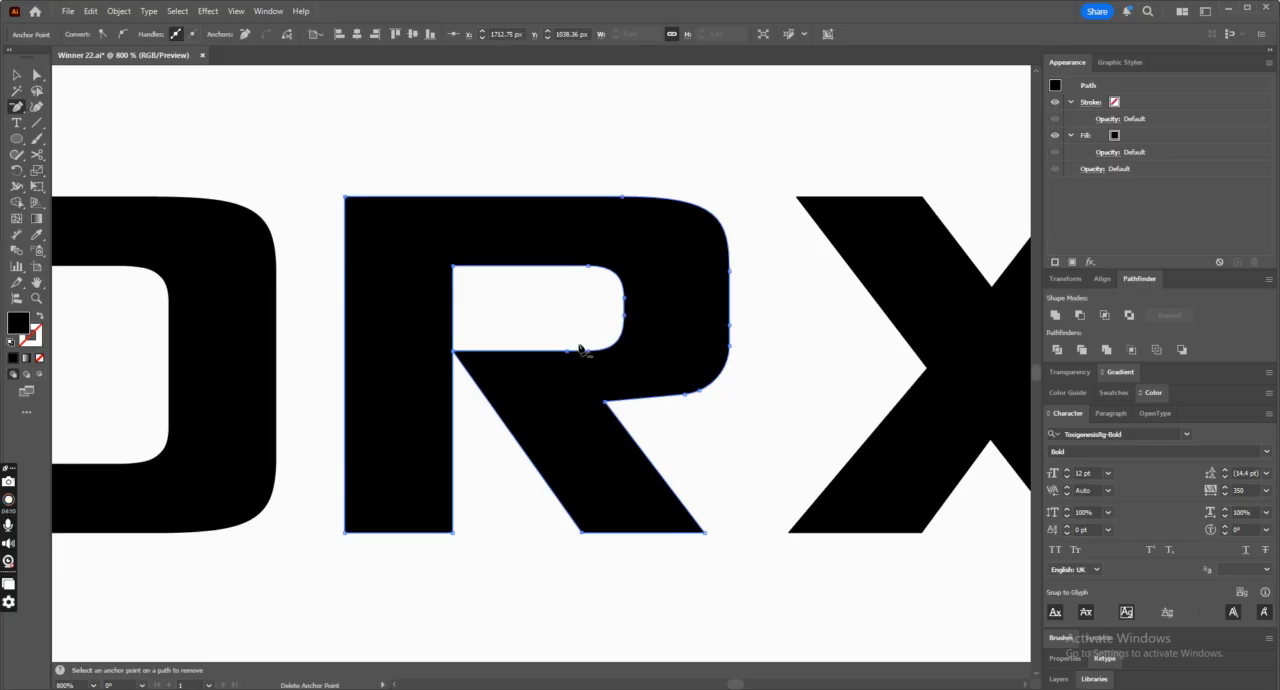
pyautogui.click(731, 328)
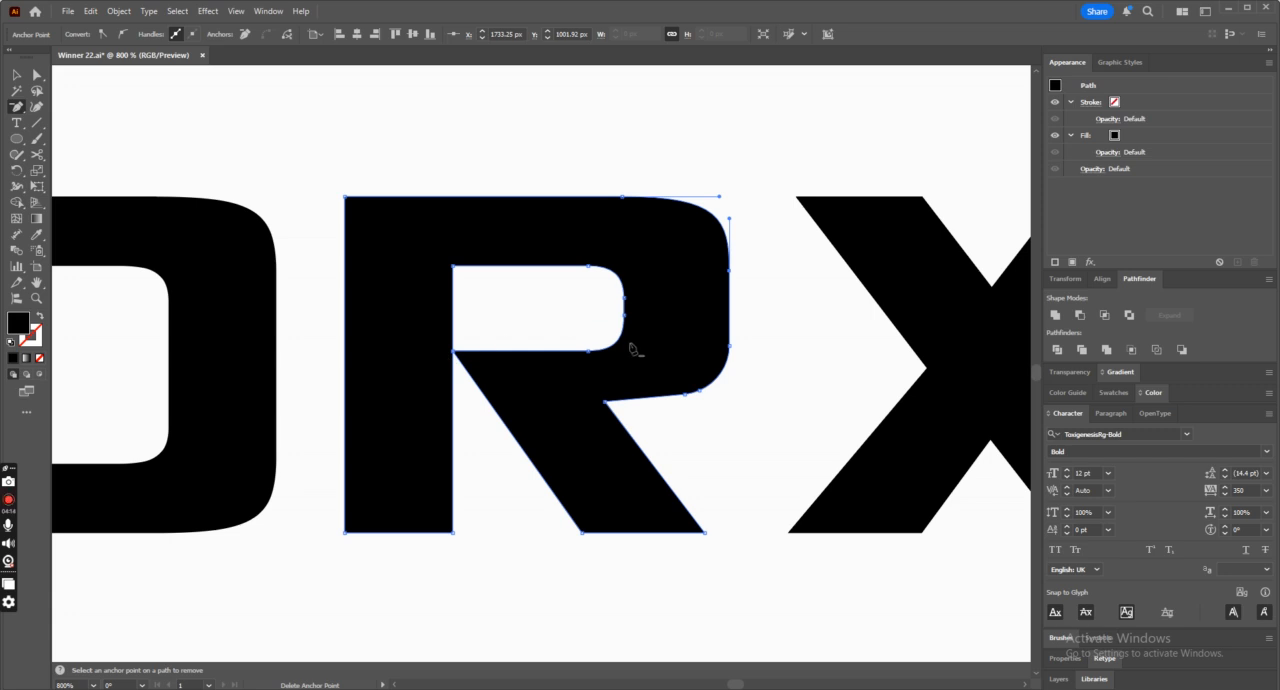
pyautogui.click(621, 312)
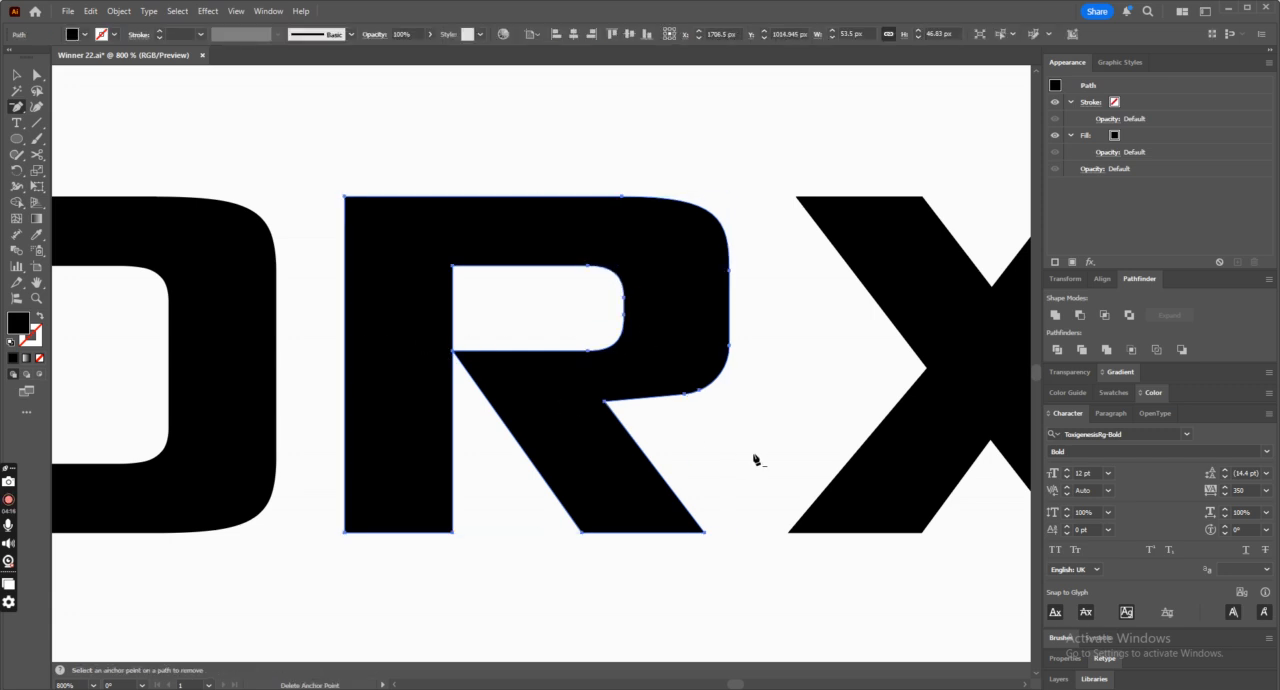
# Try to pull the R leg's upper corner anchor away from the stem.
pyautogui.click(36, 75)
pyautogui.click(491, 423)
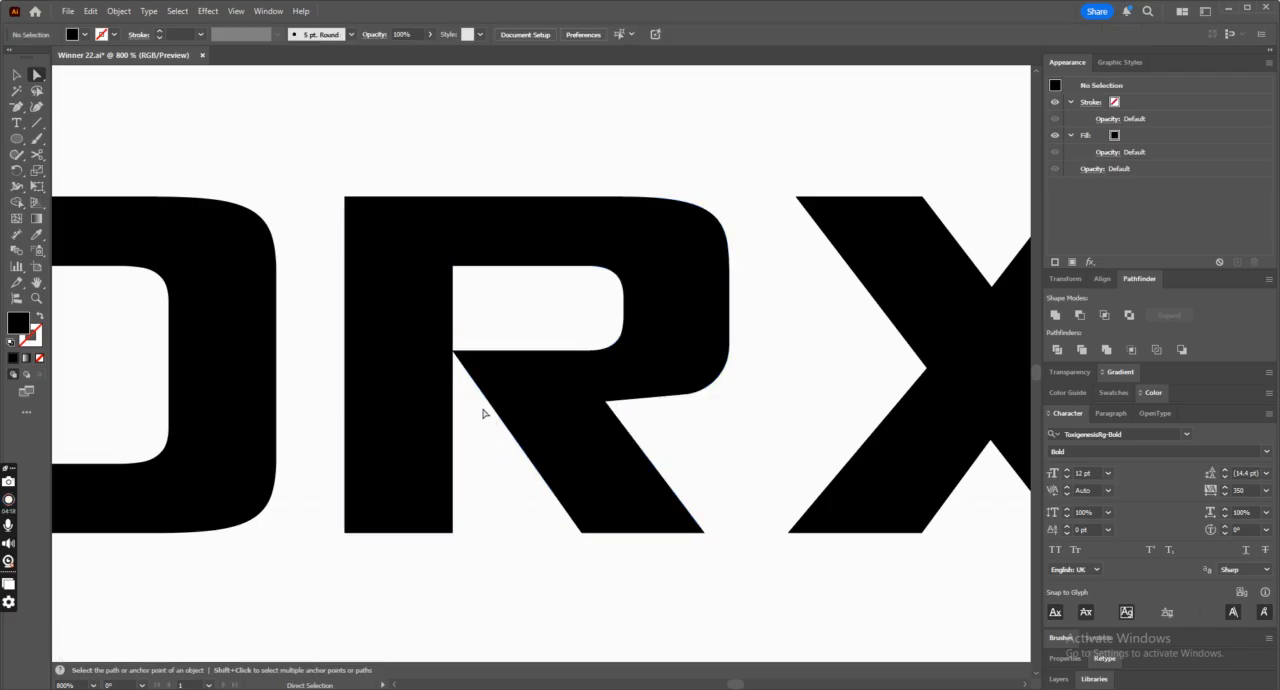
pyautogui.click(455, 354)
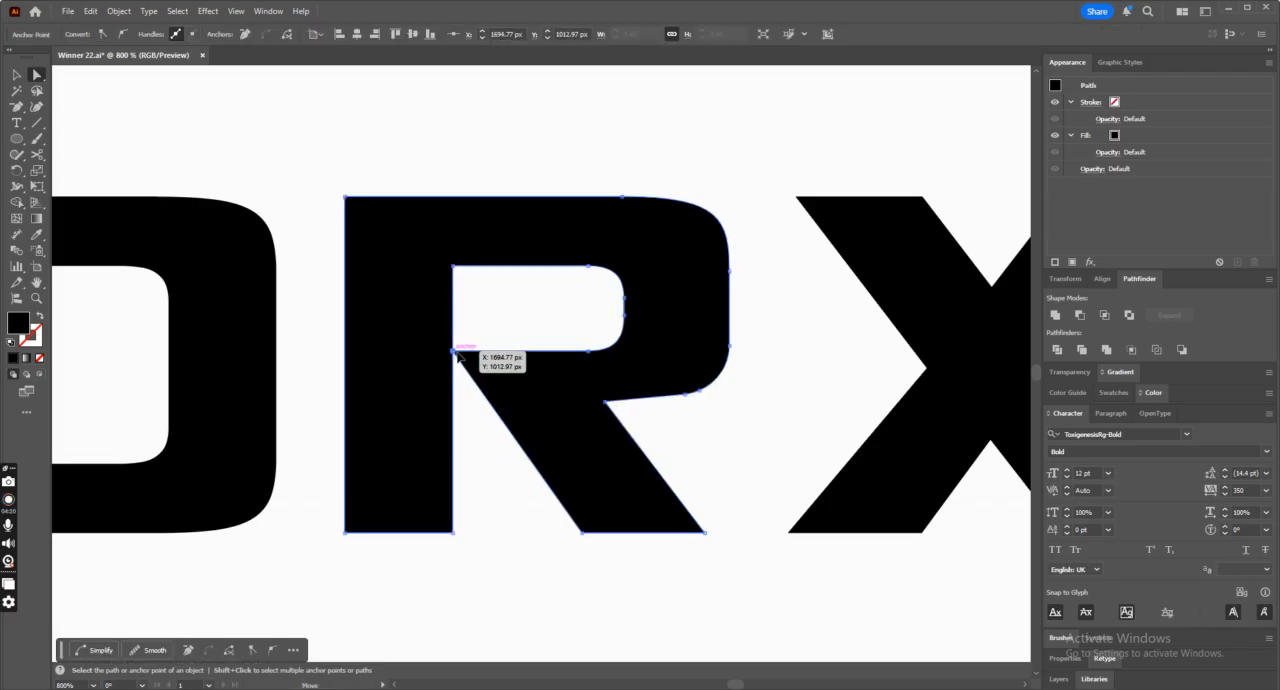
pyautogui.moveTo(455, 353); pyautogui.dragTo(468, 360)
pyautogui.hotkey('ctrl', 'z')
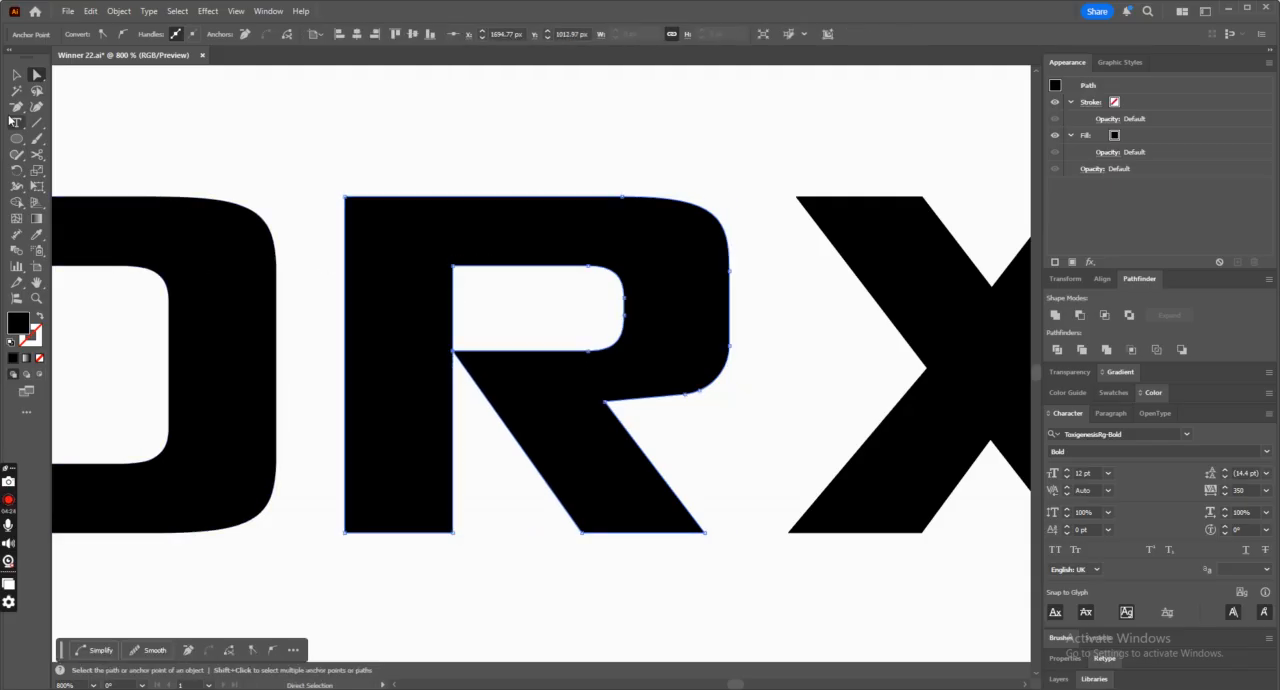
pyautogui.click(15, 108)
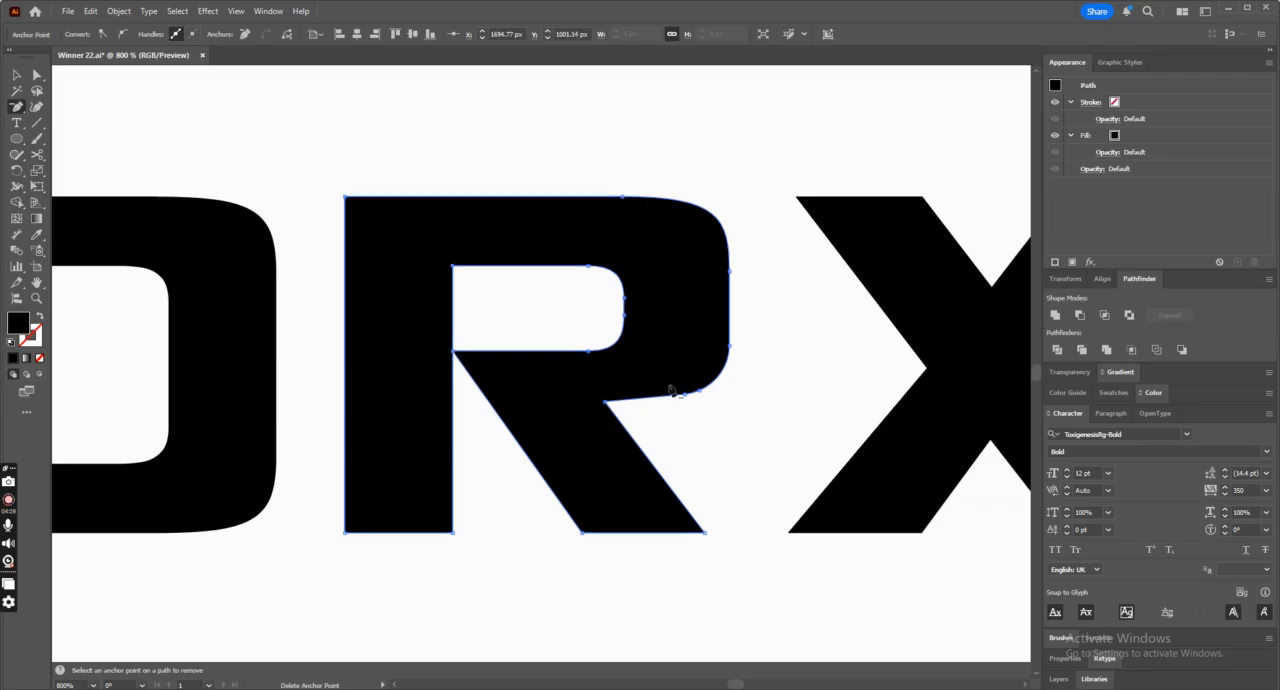
# Shift the R leg's upper corner anchor horizontally to leave a narrow gap beside the stem.
pyautogui.click(38, 75)
pyautogui.moveTo(454, 353); pyautogui.dragTo(473, 356)
pyautogui.press('Left')
pyautogui.press('Left')
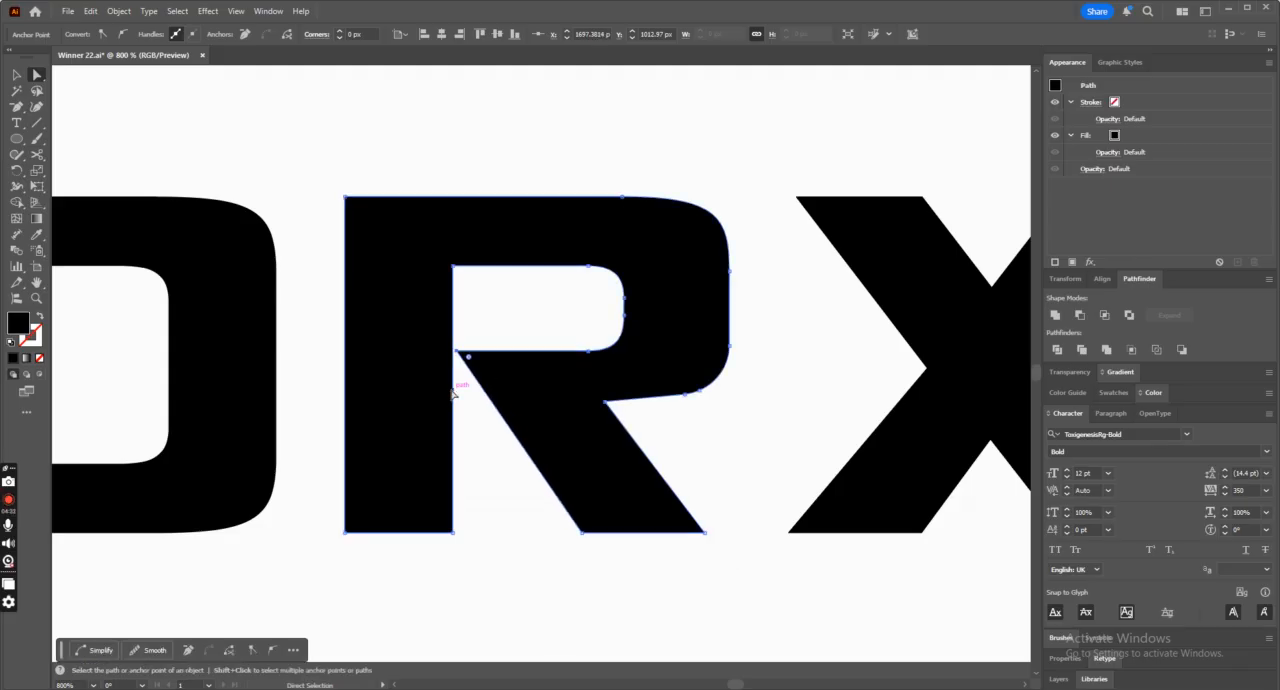
# Move the two bottom anchors of the R's leg outward toward the X to slant the leg more.
pyautogui.click(757, 603)
pyautogui.moveTo(748, 592); pyautogui.dragTo(549, 520)
pyautogui.press('Right')
pyautogui.press('Right')
pyautogui.press('Right')
pyautogui.press('Right')
pyautogui.press('Right')
pyautogui.press('Right')
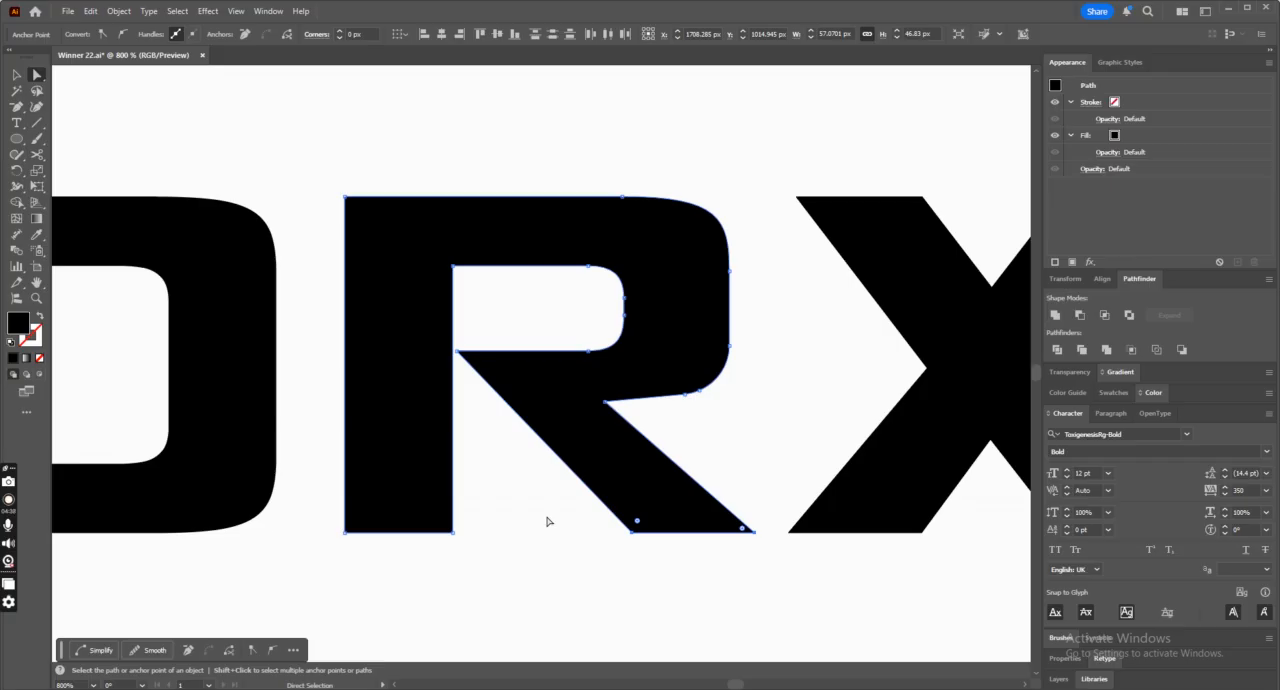
pyautogui.press('Left')
pyautogui.press('Left')
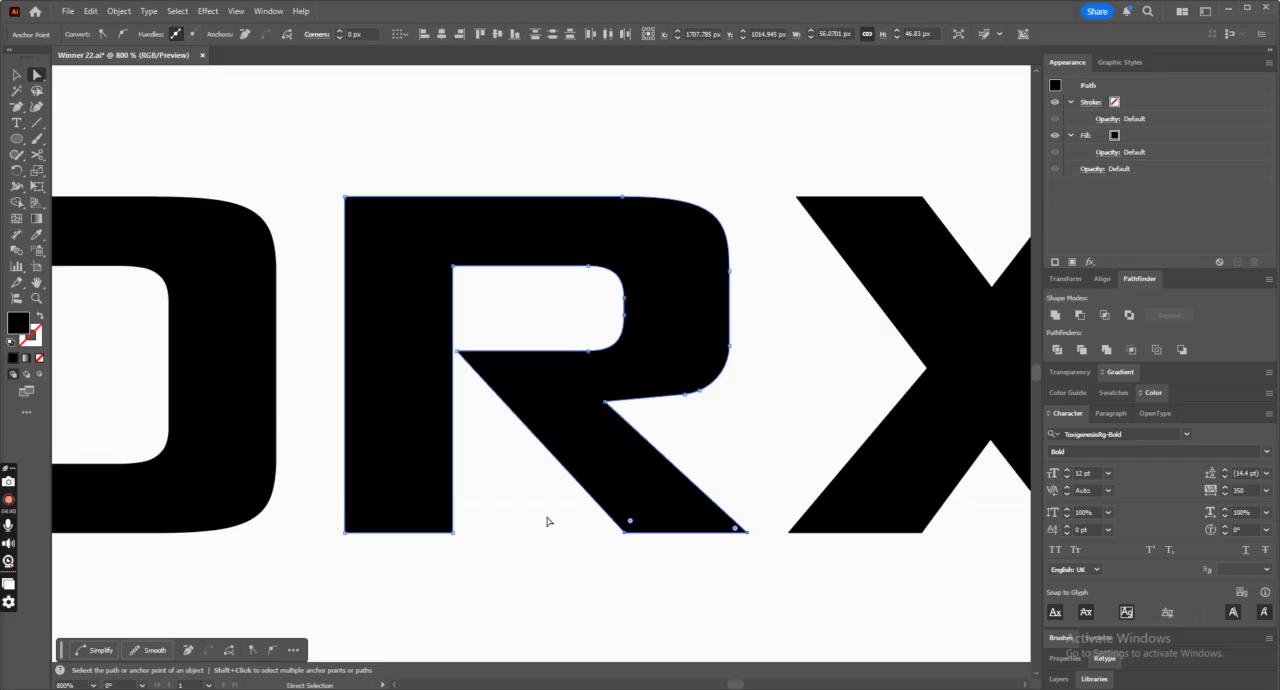
# Examine how the R's slanted leg looks within the whole wordmark and beside the reference logo.
pyautogui.press('v')
pyautogui.hotkey('ctrl', '-')
pyautogui.hotkey('ctrl', '-')
pyautogui.hotkey('ctrl', '-')
pyautogui.hotkey('ctrl', '-')
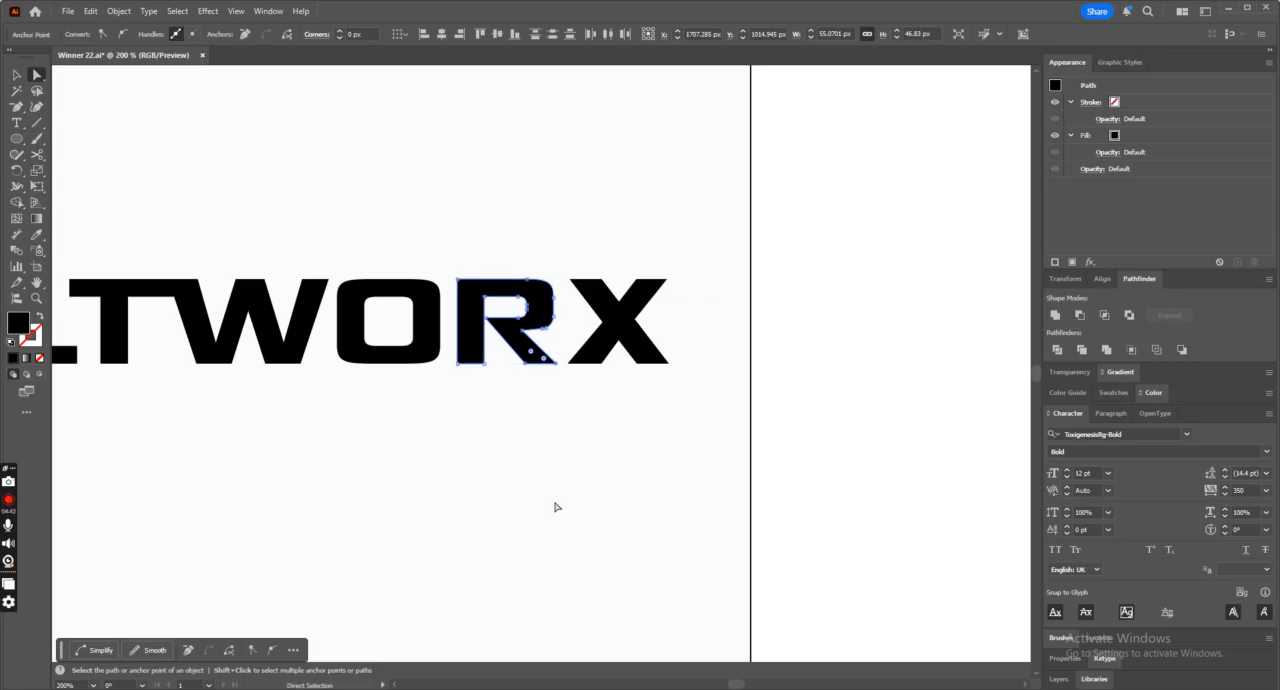
pyautogui.hotkey('ctrl', '-')
pyautogui.hotkey('ctrl', '-')
pyautogui.hotkey('ctrl', '-')
pyautogui.hotkey('ctrl', '-')
pyautogui.hotkey('ctrl', '+')
pyautogui.hotkey('ctrl', '+')
pyautogui.hotkey('ctrl', '+')
pyautogui.hotkey('ctrl', '+')
pyautogui.hotkey('ctrl', '+')
pyautogui.hotkey('ctrl', '+')
pyautogui.hotkey('ctrl', '+')
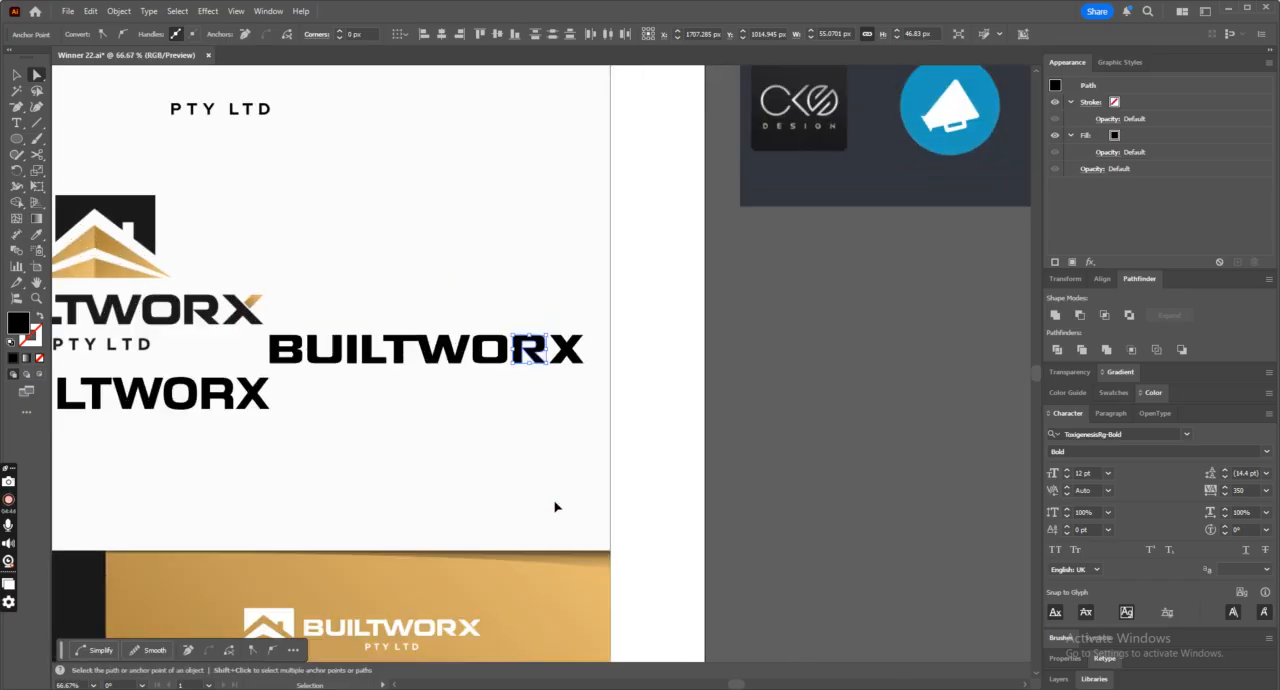
# Shift the R's corner between bowl and leg outward and remove the extra anchor point on the bowl's lower curve.
pyautogui.press('a')
pyautogui.click(549, 262)
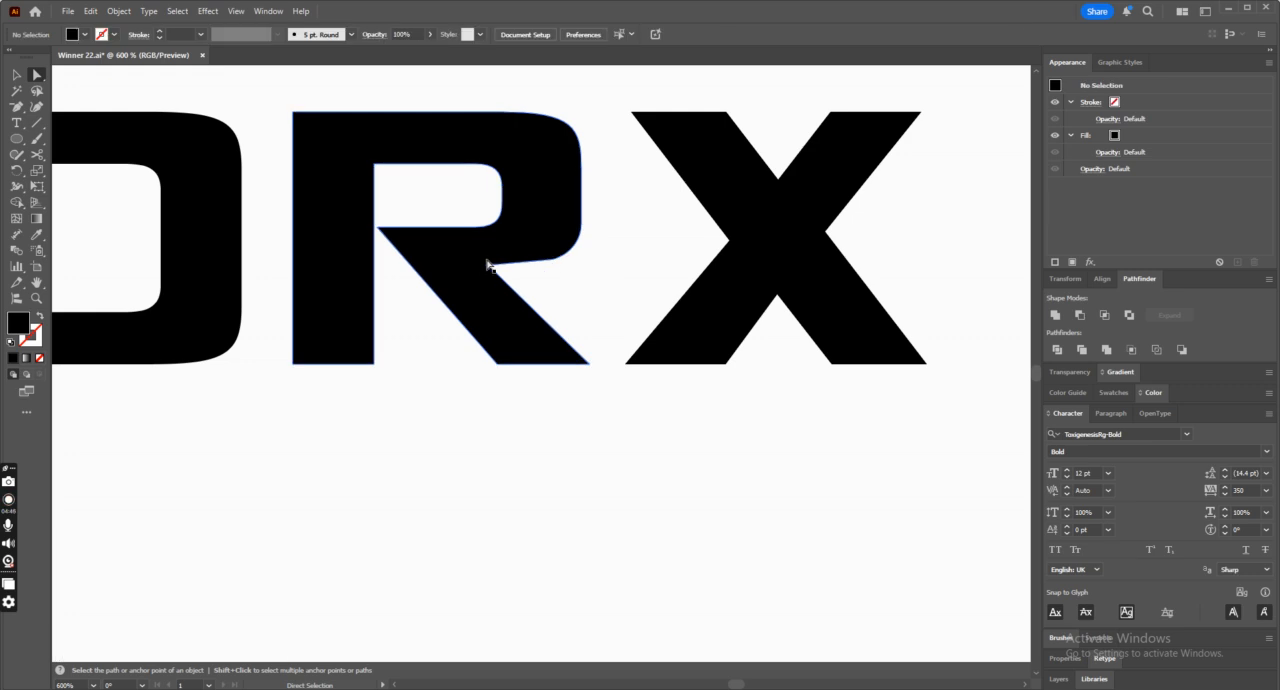
pyautogui.moveTo(487, 266); pyautogui.dragTo(512, 266)
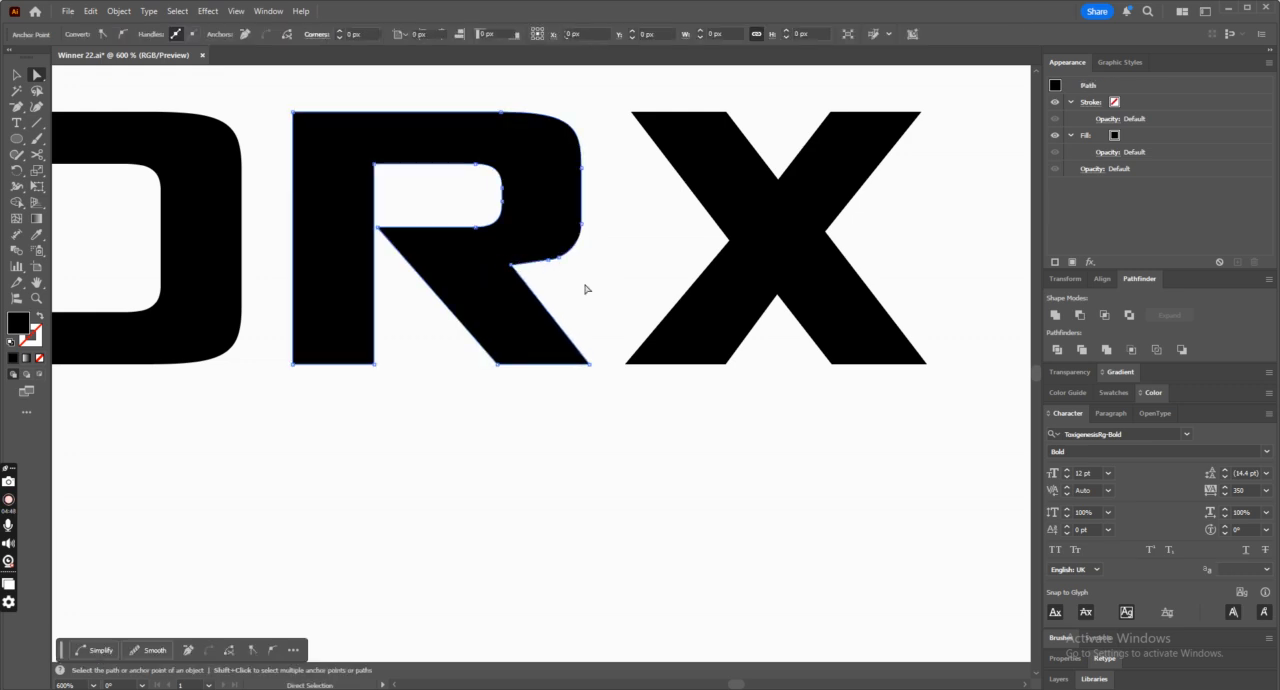
pyautogui.click(549, 263)
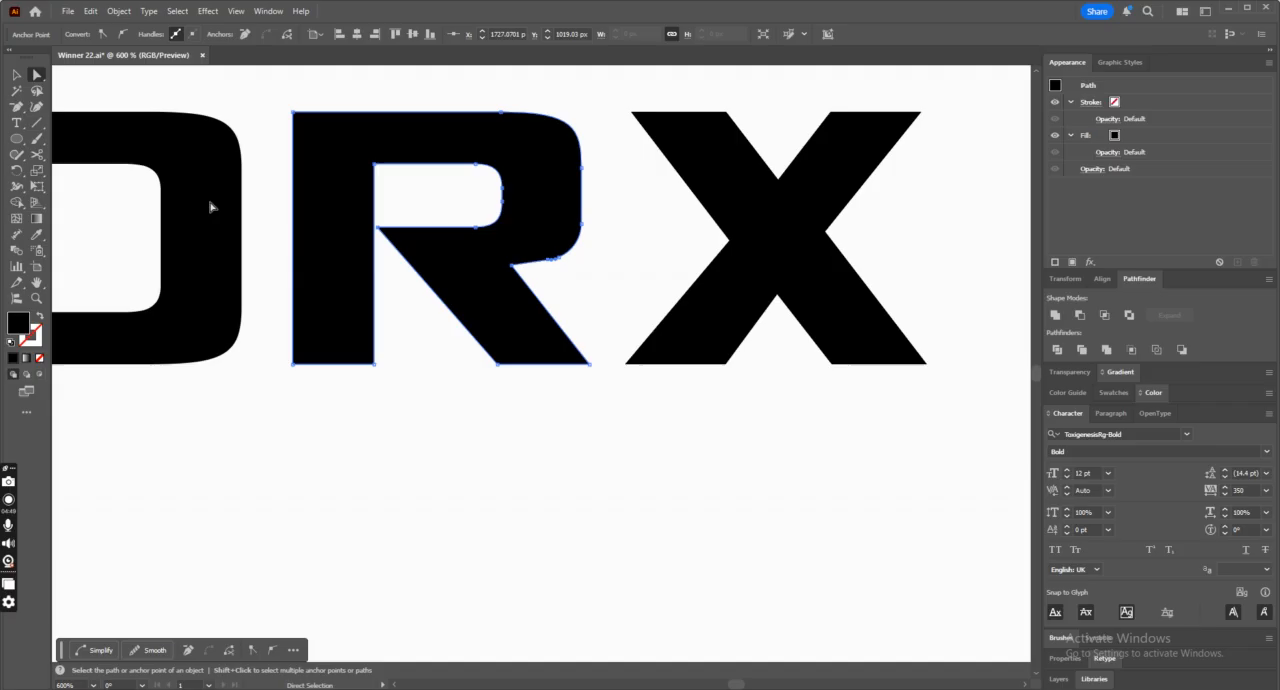
pyautogui.click(18, 112)
pyautogui.click(70, 143)
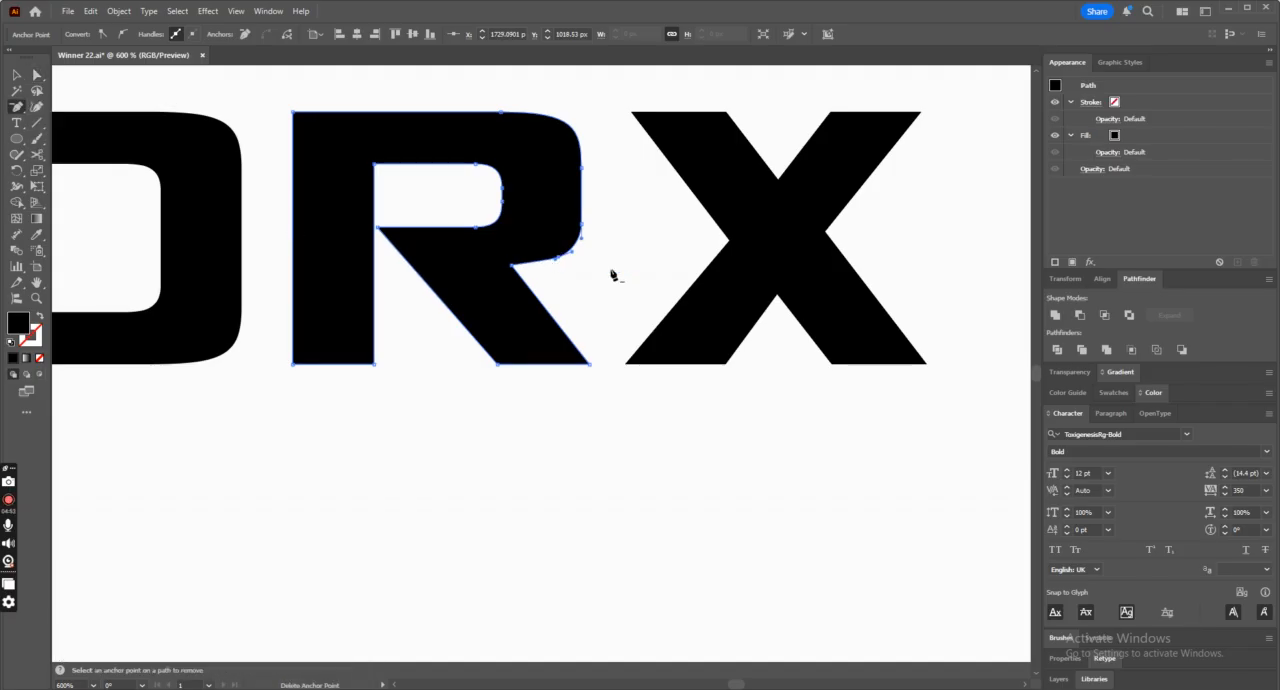
# Move the R's corner between bowl and leg slightly up and inward, and save the file.
pyautogui.hotkey('ctrl', '=')
pyautogui.hotkey('ctrl', '=')
pyautogui.click(38, 77)
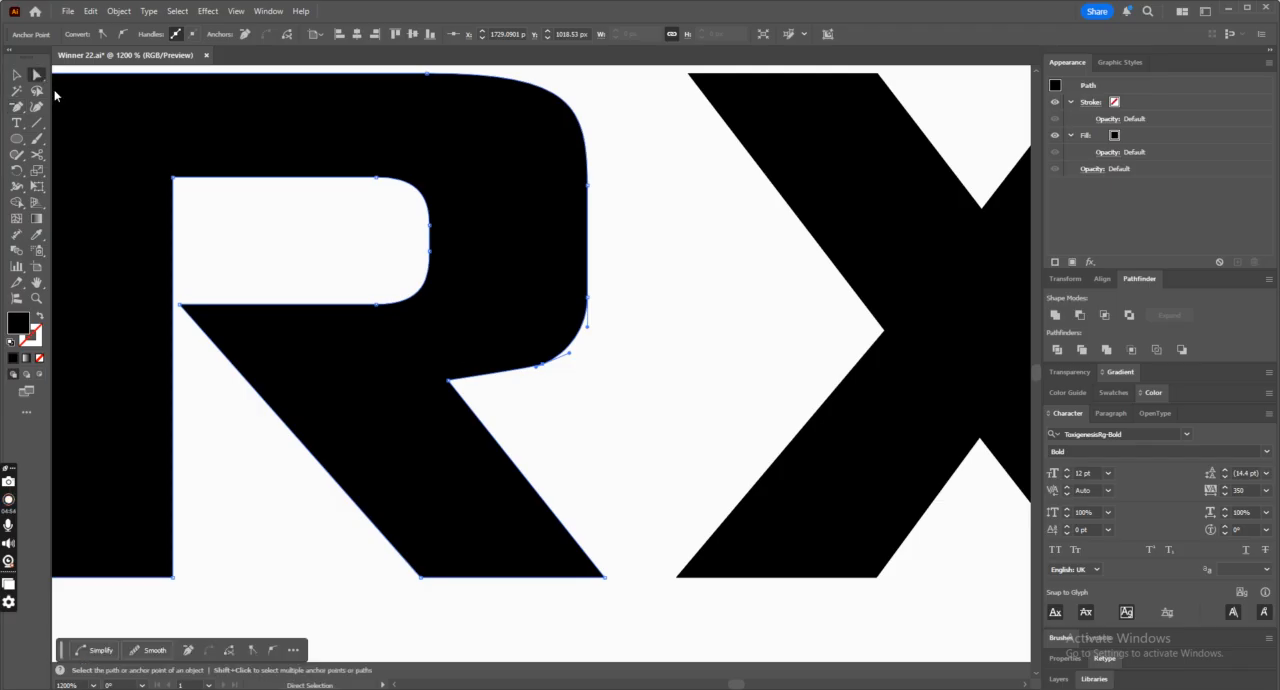
pyautogui.moveTo(449, 383); pyautogui.dragTo(440, 368)
pyautogui.click(574, 414)
pyautogui.hotkey('ctrl', '-')
pyautogui.hotkey('ctrl', '-')
pyautogui.hotkey('ctrl', '-')
pyautogui.hotkey('ctrl', '-')
pyautogui.hotkey('ctrl', '-')
pyautogui.hotkey('ctrl', '-')
pyautogui.hotkey('ctrl', '-')
pyautogui.hotkey('ctrl', 's')
# Draw a closed diagonal strip about 9 px wide along the X's upper edge with the Pen tool, following its descending stroke.
pyautogui.click(17, 75)
pyautogui.click(16, 109)
pyautogui.click(70, 106)
pyautogui.click(569, 340)
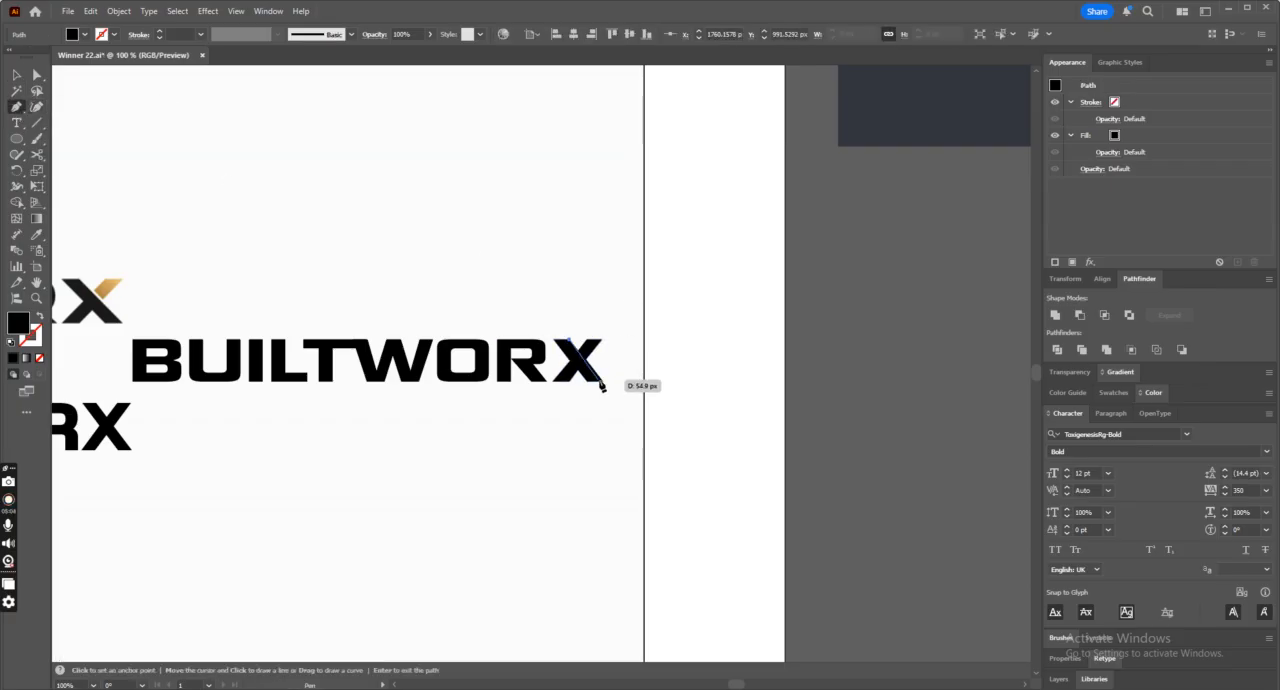
pyautogui.click(605, 383)
pyautogui.click(608, 382)
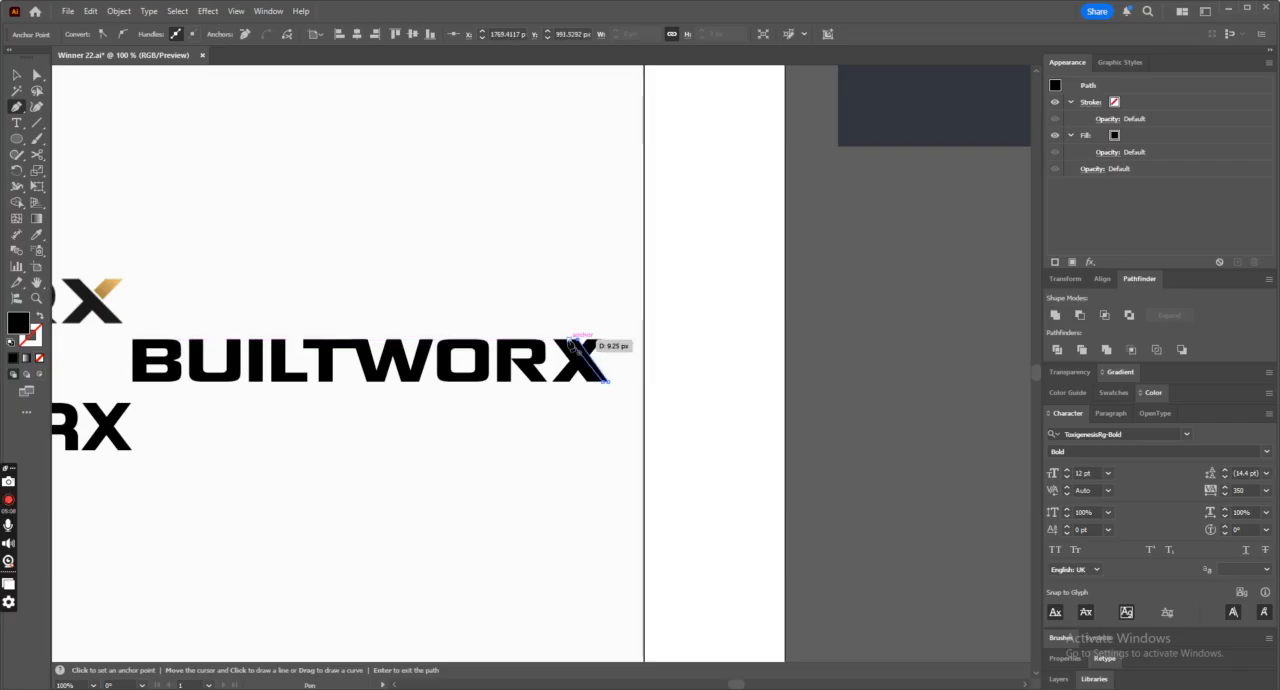
pyautogui.hotkey('ctrl', '=')
pyautogui.hotkey('ctrl', '=')
pyautogui.hotkey('ctrl', '=')
# Narrow the diagonal strip on the X by moving its outer upper and lower corners inward.
pyautogui.click(36, 75)
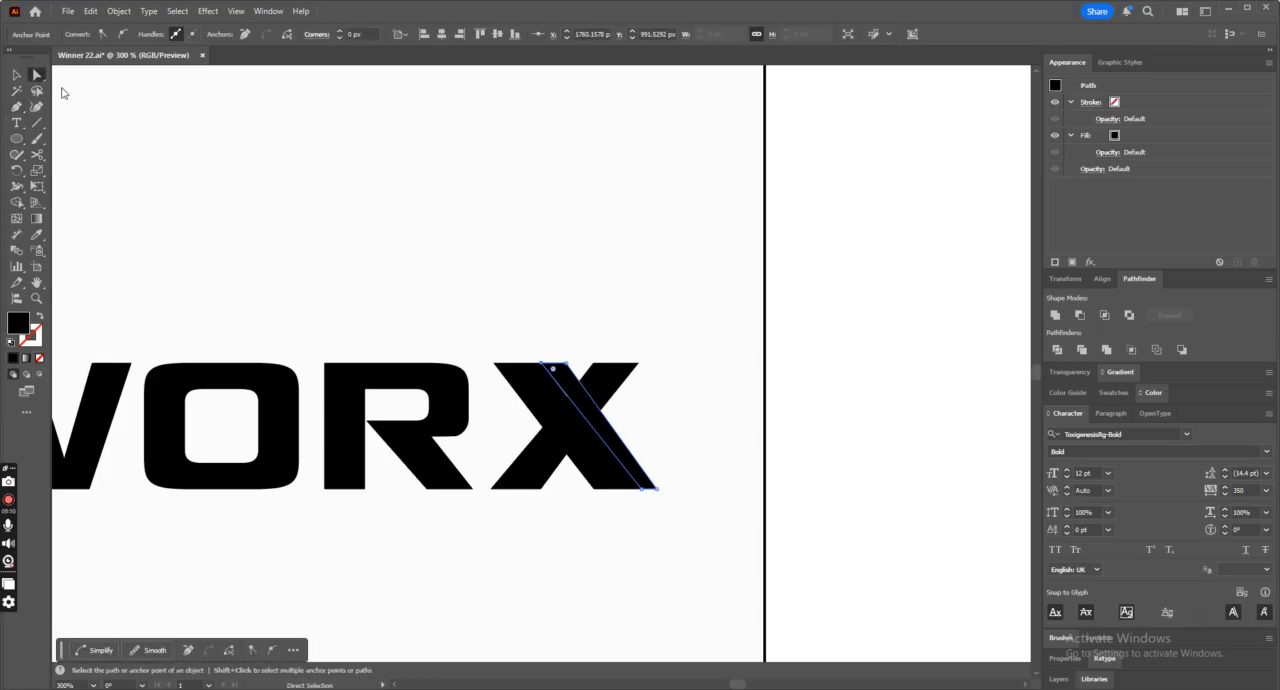
pyautogui.click(559, 252)
pyautogui.moveTo(565, 364); pyautogui.dragTo(553, 366)
pyautogui.moveTo(657, 489); pyautogui.dragTo(650, 490)
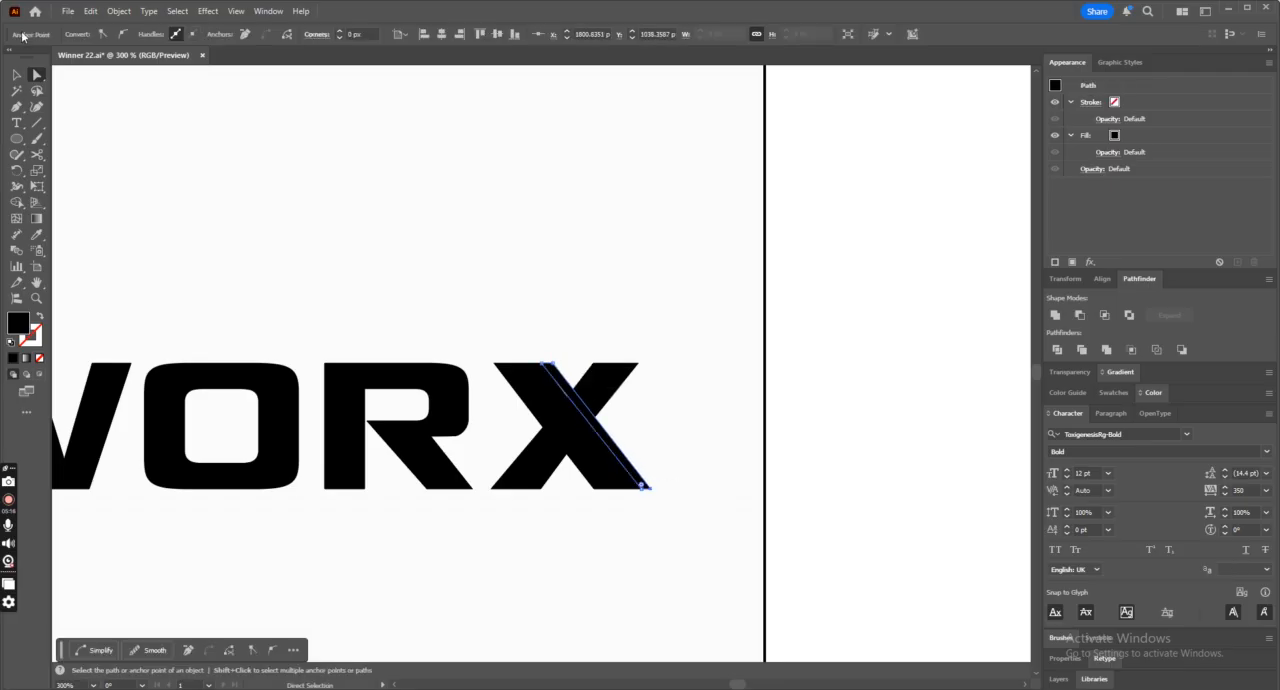
# Subtract the diagonal strip from the X with Minus Front and ungroup the resulting pieces.
pyautogui.click(16, 74)
pyautogui.keyDown('shift'); pyautogui.click(588, 467); pyautogui.keyUp('shift')
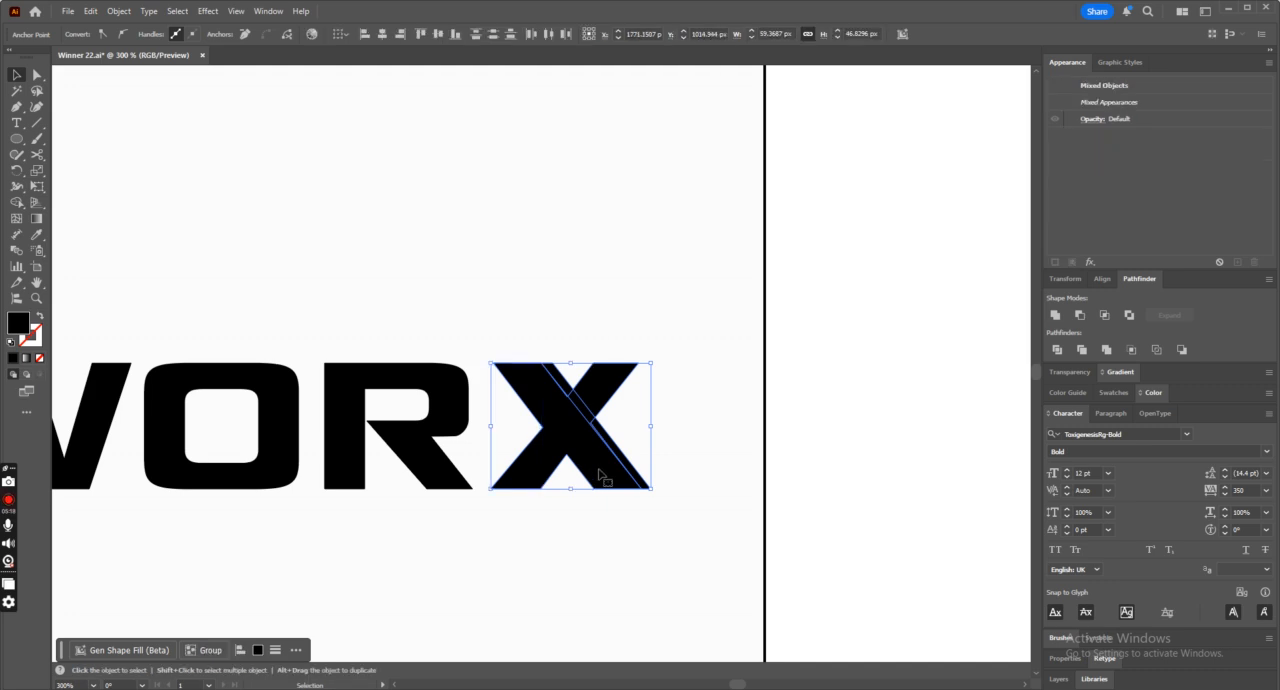
pyautogui.click(1080, 315)
pyautogui.click(700, 430)
pyautogui.click(590, 410)
pyautogui.rightClick(604, 410)
pyautogui.click(645, 484)
# Try to delete the X's detached upper arm and remove the anchor point on the diagonal edge.
pyautogui.click(596, 392)
pyautogui.press('Delete')
pyautogui.click(16, 104)
pyautogui.click(64, 139)
pyautogui.click(570, 400)
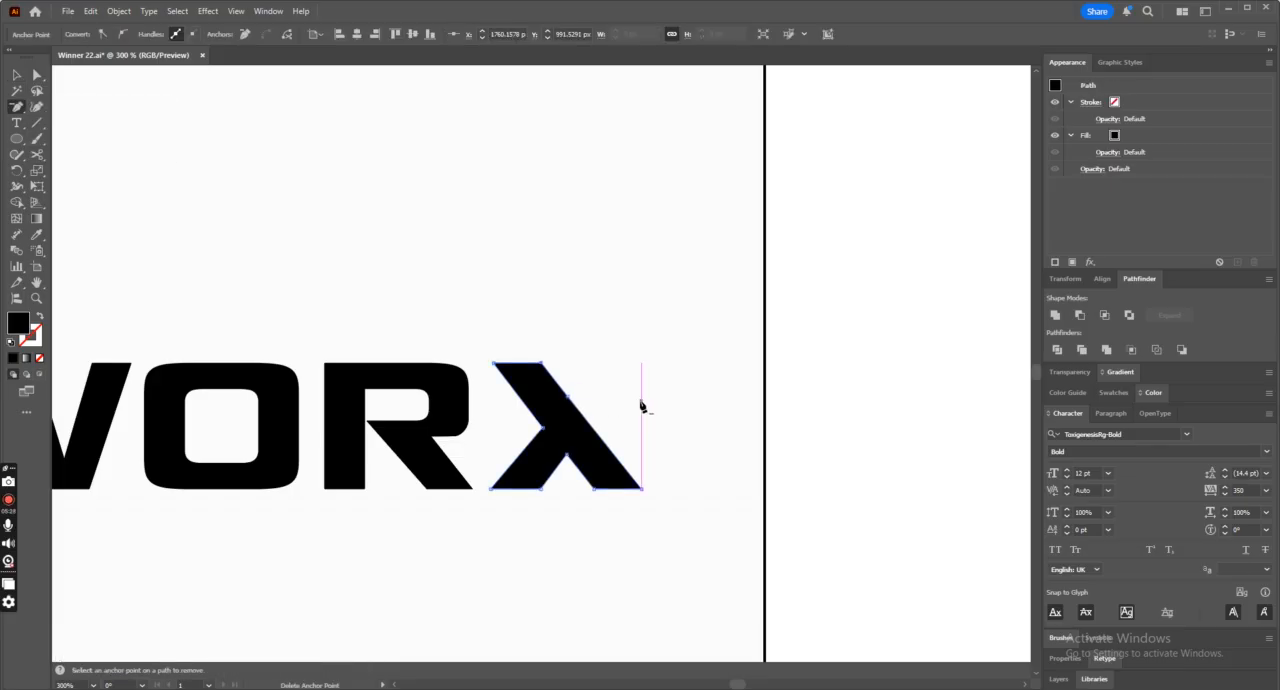
pyautogui.hotkey('ctrl', 'z')
# Remove the leftover anchor point from the diagonal edge of the X's main piece.
pyautogui.click(14, 76)
pyautogui.click(566, 455)
pyautogui.click(17, 110)
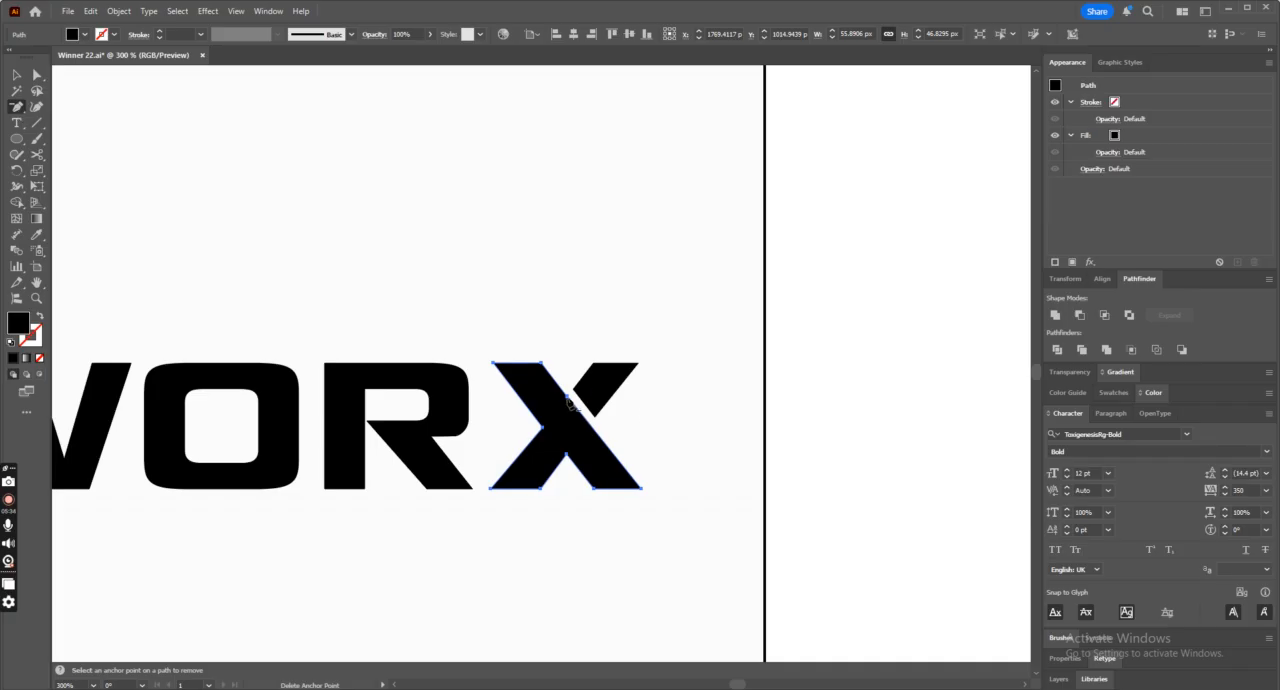
pyautogui.click(568, 399)
pyautogui.click(14, 78)
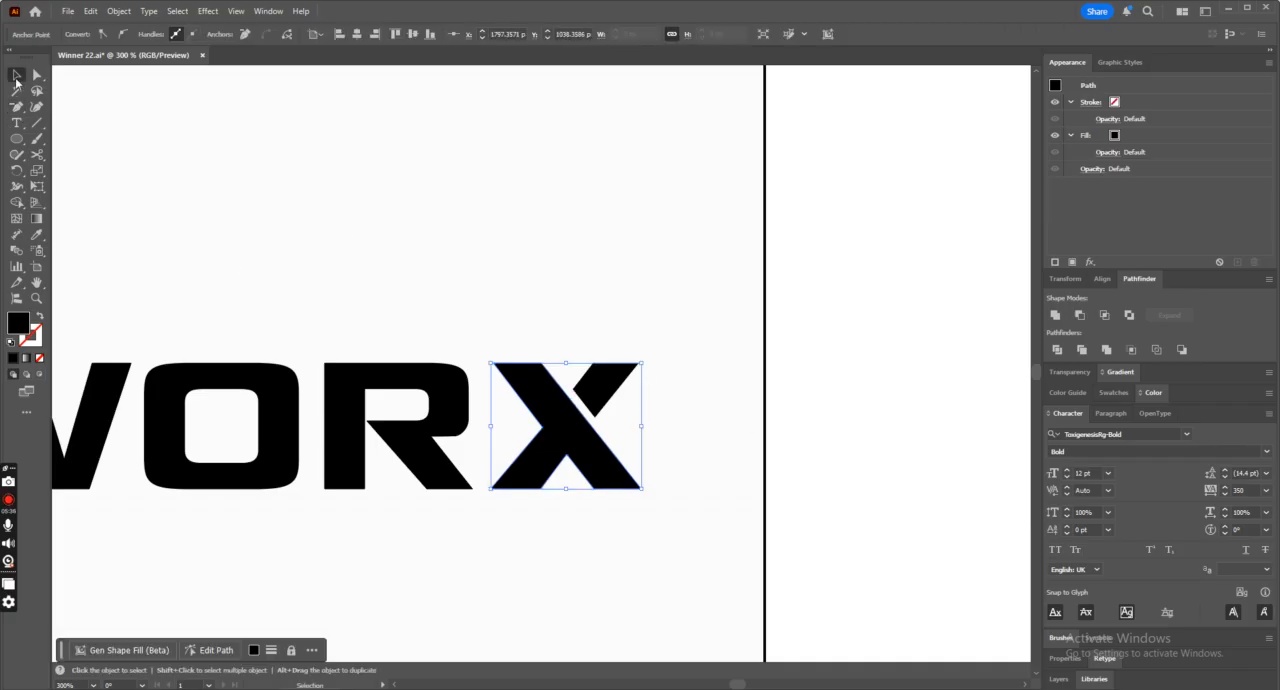
# Try to move the X's detached upper arm farther from the main diagonal.
pyautogui.click(522, 276)
pyautogui.moveTo(602, 402); pyautogui.dragTo(620, 380)
pyautogui.hotkey('ctrl', 'z')
# Select the letters W, O, R and X and move them closer so the W overlaps the T's crossbar.
pyautogui.hotkey('ctrl', '-')
pyautogui.hotkey('ctrl', '-')
pyautogui.hotkey('ctrl', '-')
pyautogui.hotkey('ctrl', '-')
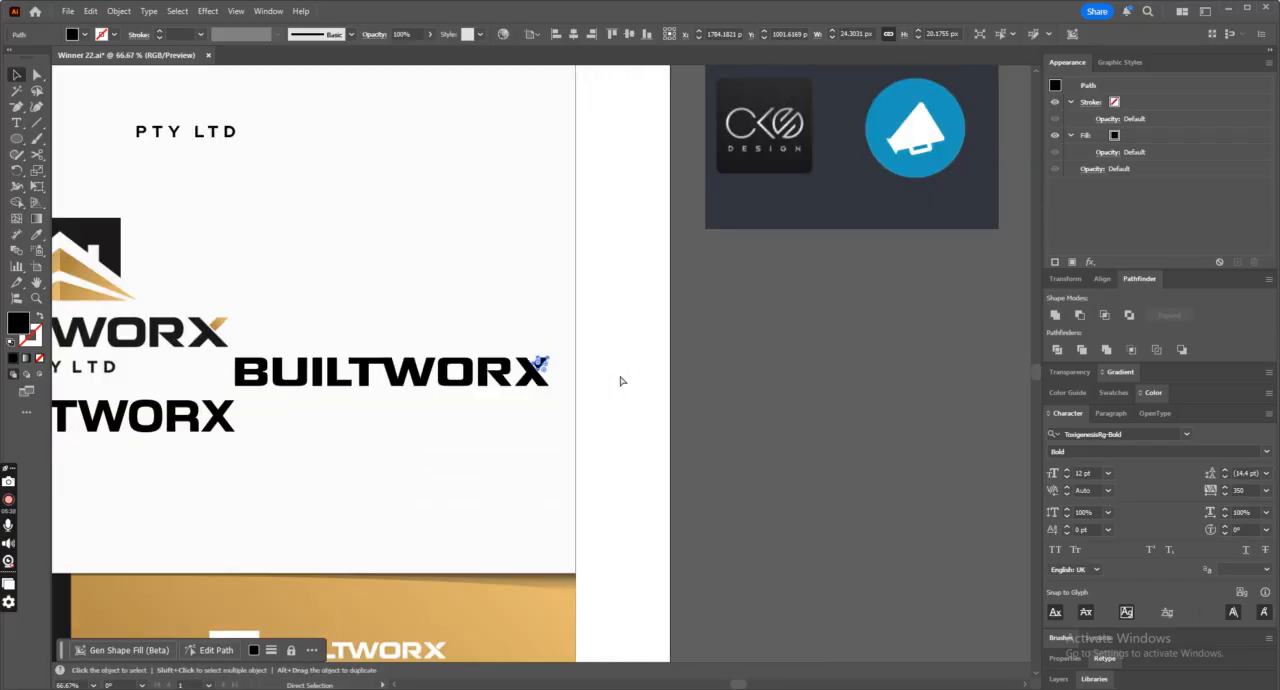
pyautogui.hotkey('ctrl', '-')
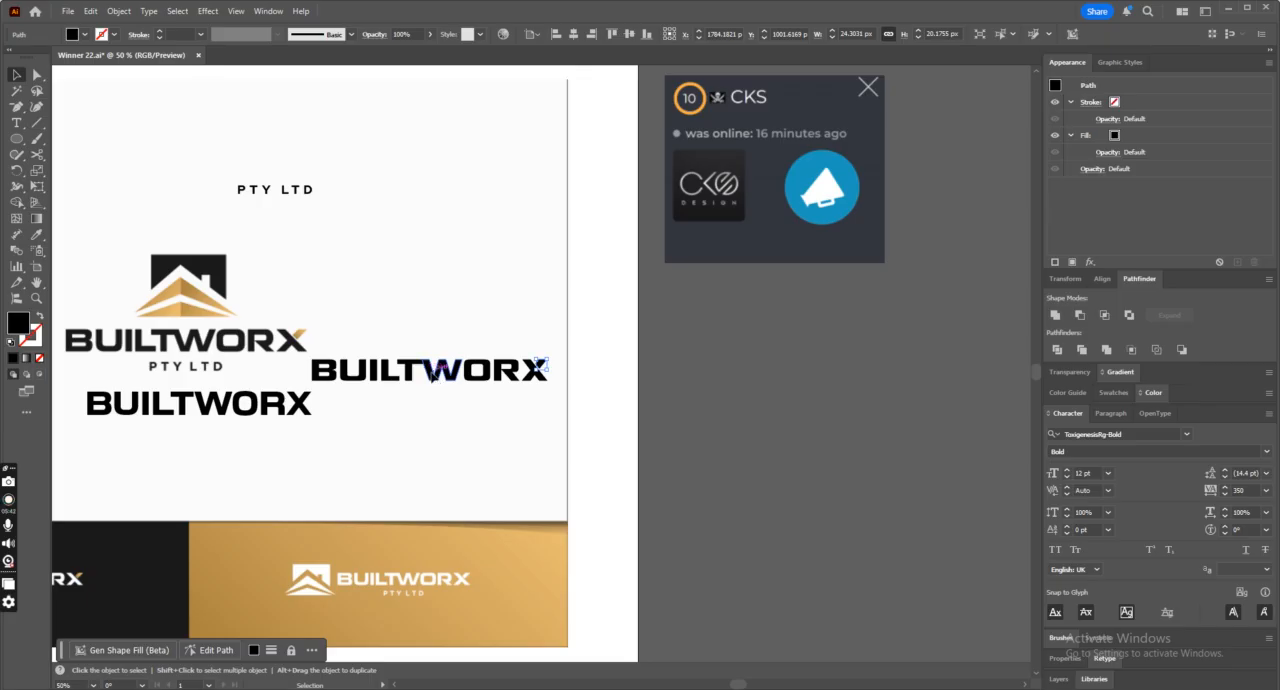
pyautogui.hotkey('ctrl', '+')
pyautogui.click(681, 412)
pyautogui.moveTo(681, 412); pyautogui.dragTo(734, 426)
pyautogui.moveTo(728, 375); pyautogui.dragTo(718, 372)
pyautogui.press('a')
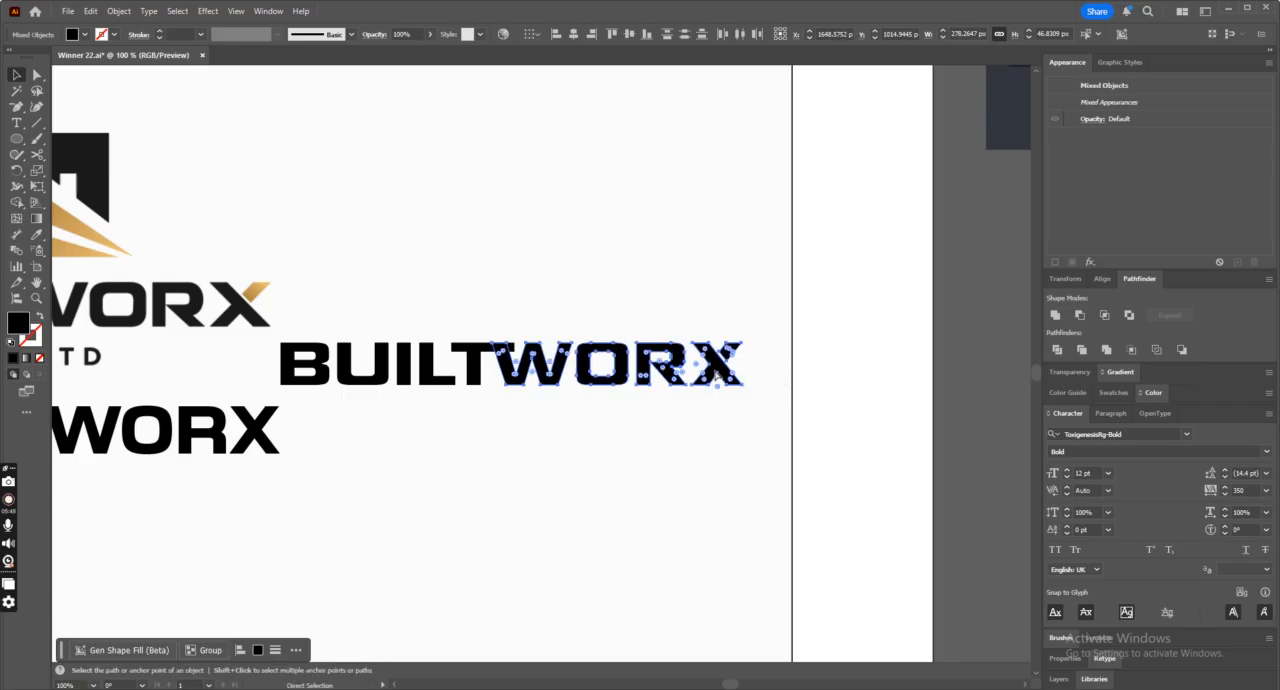
# Select the T and W and trim the crossbar's overhang past the W's first stroke with Shape Builder.
pyautogui.hotkey('ctrl', '+')
pyautogui.hotkey('ctrl', '+')
pyautogui.click(360, 251)
pyautogui.moveTo(285, 285); pyautogui.dragTo(356, 379)
pyautogui.click(15, 202)
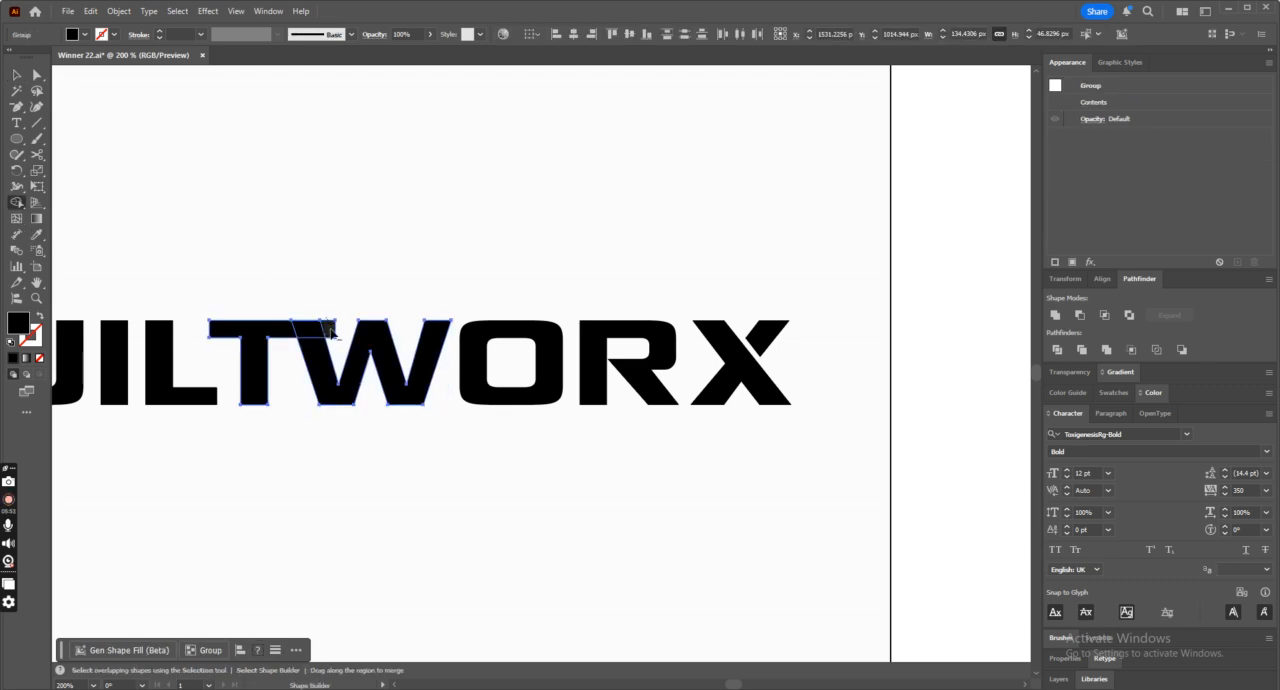
pyautogui.click(330, 333)
pyautogui.click(15, 75)
pyautogui.click(462, 189)
# Place a copy of the customized BUILTWORX wordmark outside the artboard below the earlier copies.
pyautogui.hotkey('ctrl', '-')
pyautogui.hotkey('ctrl', '-')
pyautogui.hotkey('ctrl', '-')
pyautogui.hotkey('ctrl', '-')
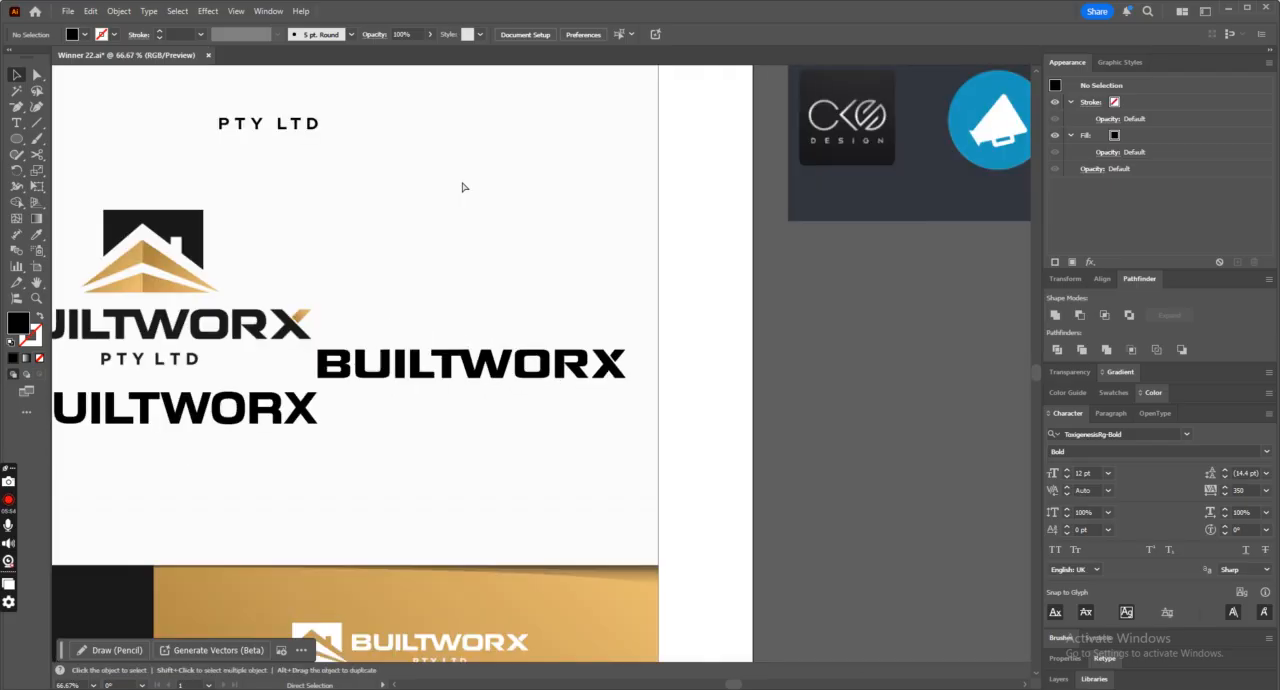
pyautogui.click(383, 376)
pyautogui.hotkey('ctrl', '-')
pyautogui.hotkey('ctrl', '-')
pyautogui.moveTo(483, 365); pyautogui.dragTo(60, 484)
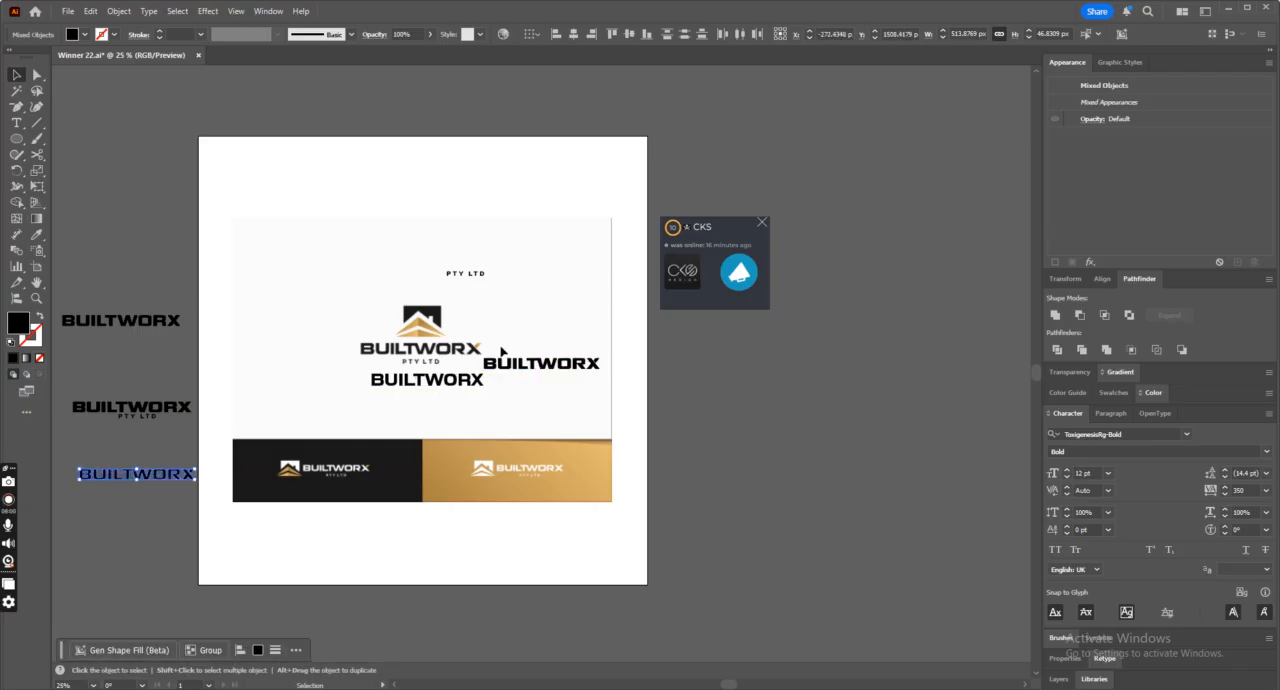
# Unite the customized BUILTWORX wordmark's letter shapes beside the reference logo with Pathfinder and deselect it.
pyautogui.click(541, 365)
pyautogui.click(1054, 316)
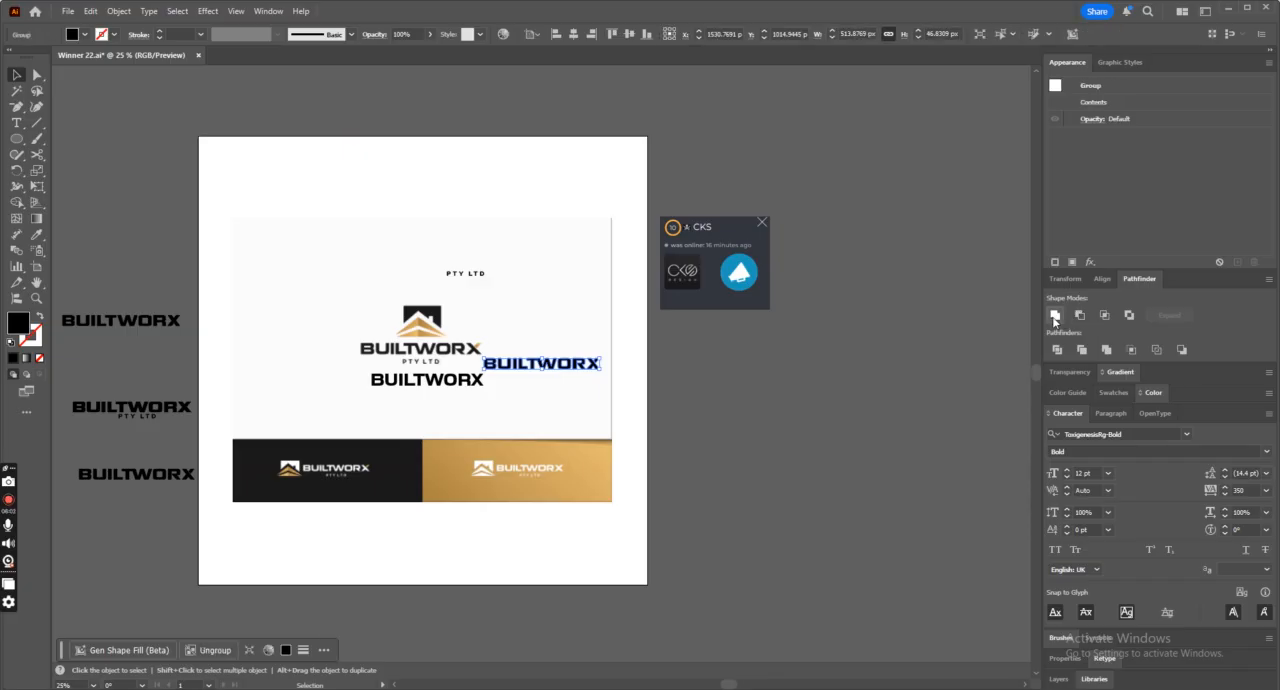
pyautogui.hotkey('ctrl', '+')
pyautogui.hotkey('ctrl', '+')
pyautogui.hotkey('ctrl', '+')
pyautogui.hotkey('ctrl', '+')
pyautogui.hotkey('ctrl', '+')
pyautogui.click(604, 518)
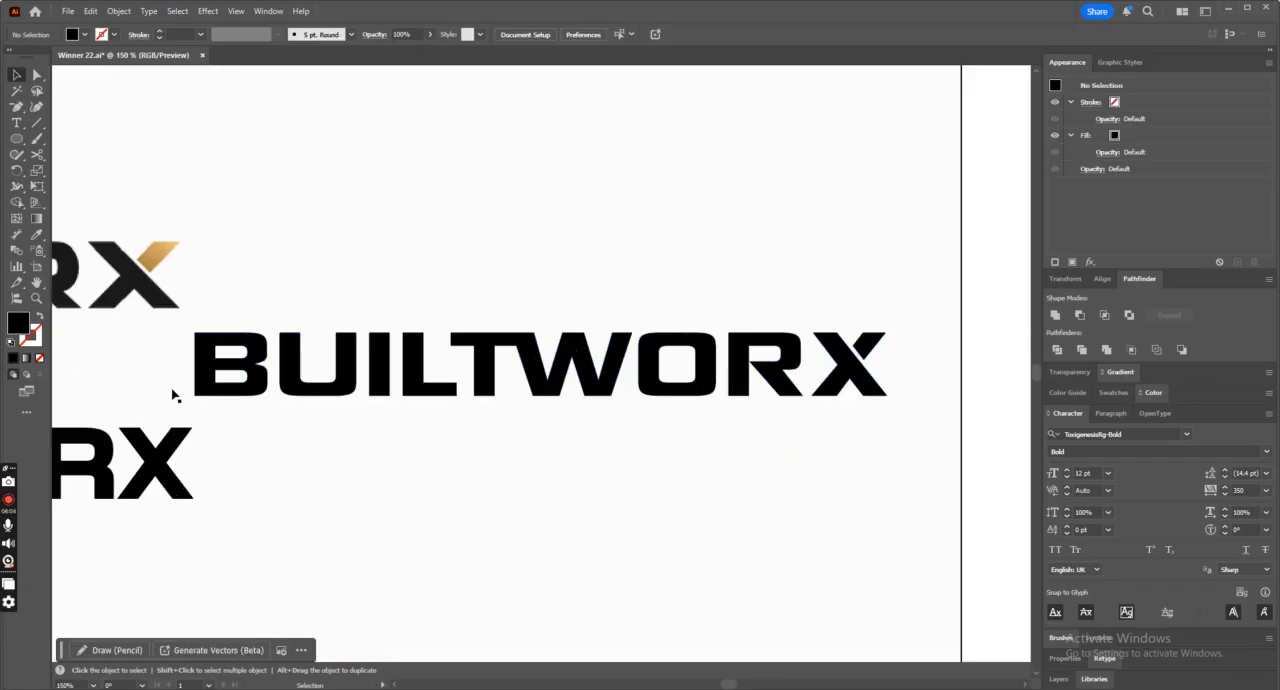
pyautogui.hotkey('ctrl', '-')
pyautogui.hotkey('ctrl', '-')
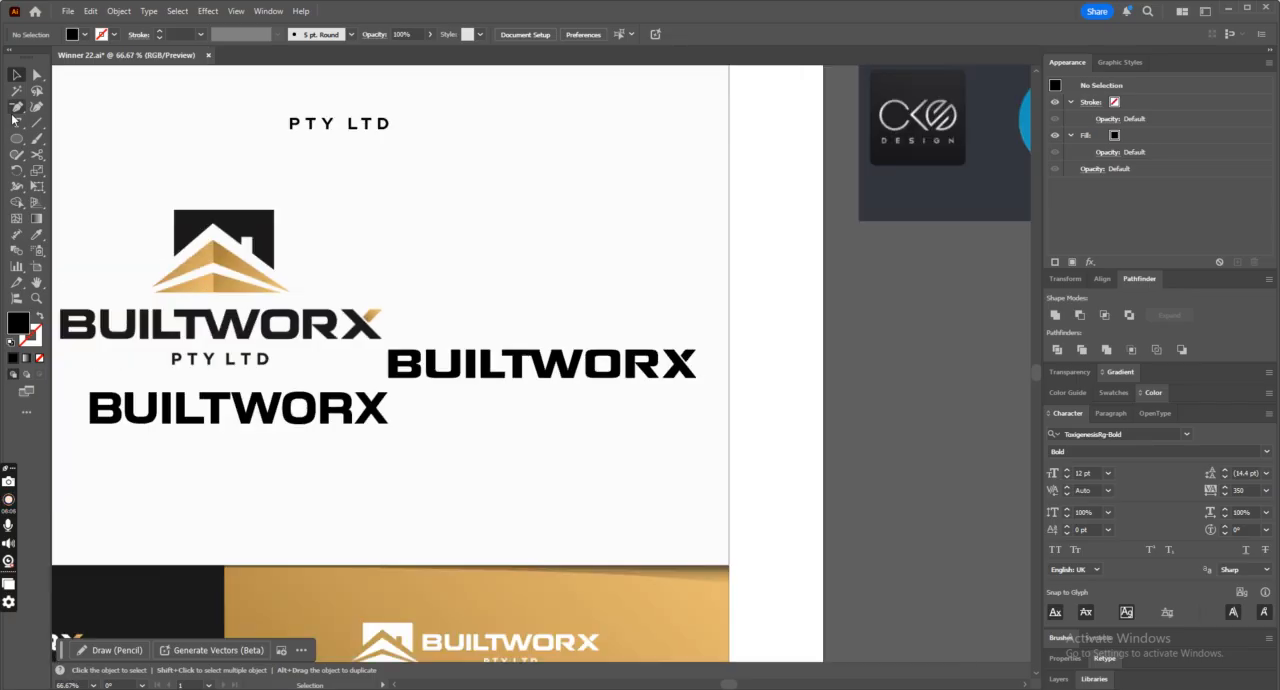
# Move the united BUILTWORX wordmark over the reference logo's wordmark.
pyautogui.moveTo(16, 106); pyautogui.dragTo(104, 108)
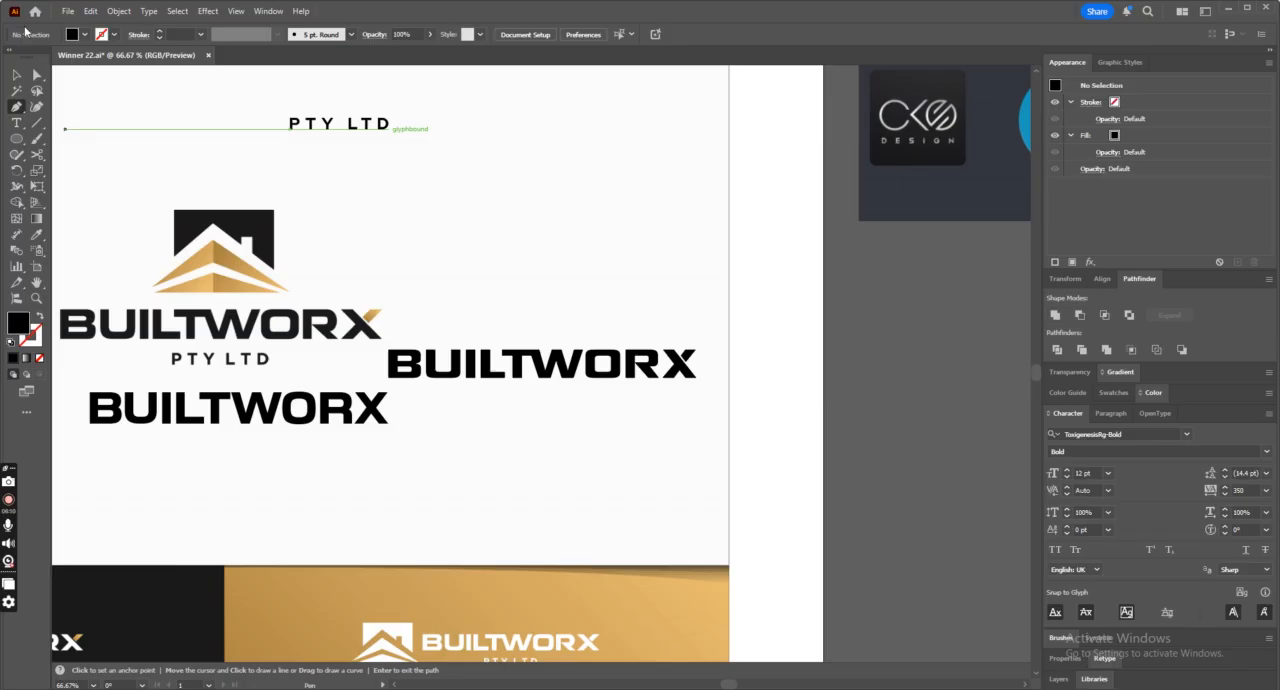
pyautogui.click(16, 75)
pyautogui.click(681, 386)
pyautogui.moveTo(681, 386); pyautogui.dragTo(371, 330)
pyautogui.hotkey('ctrl', '-')
pyautogui.hotkey('ctrl', '-')
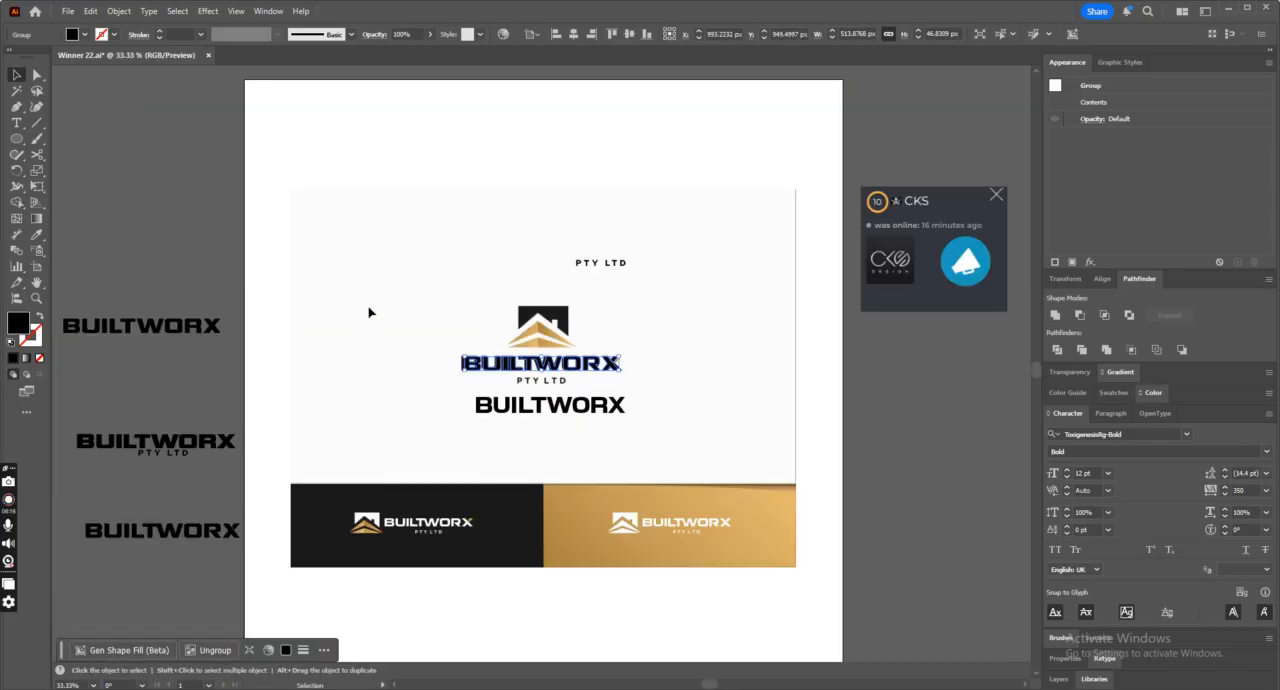
# Change the font of the PTY LTD text below the middle off-artboard wordmark to Roboto Bold.
pyautogui.click(602, 265)
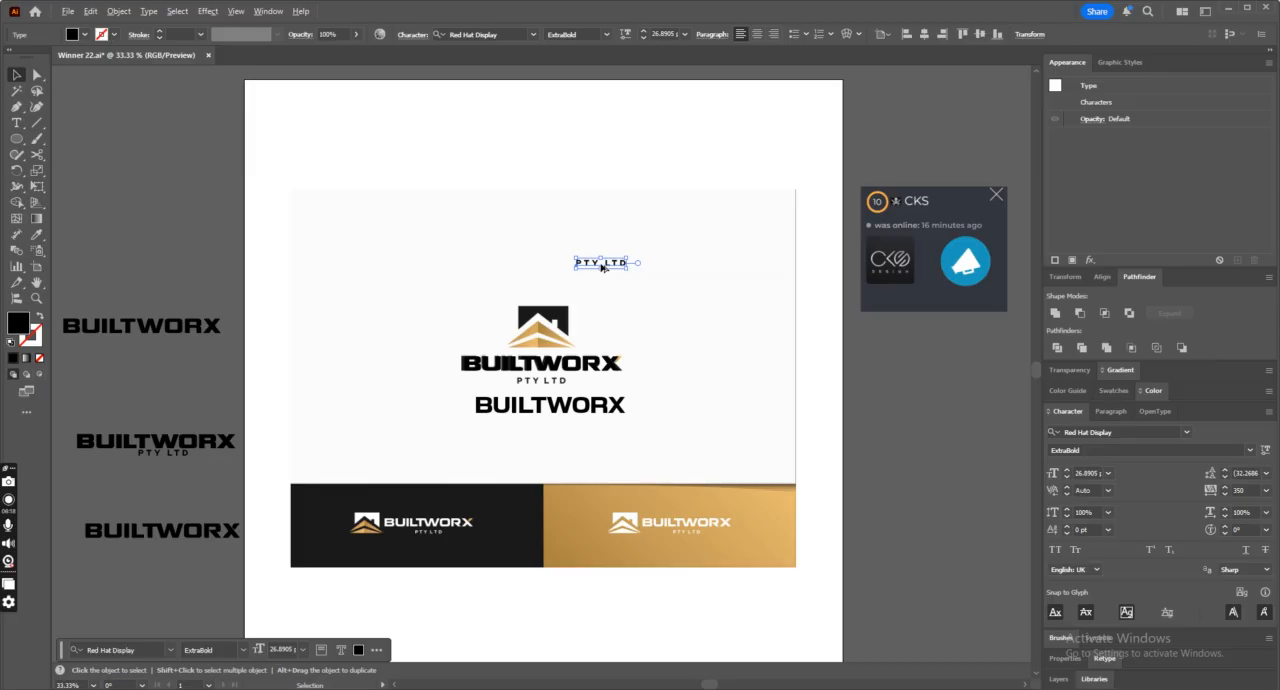
pyautogui.click(510, 34)
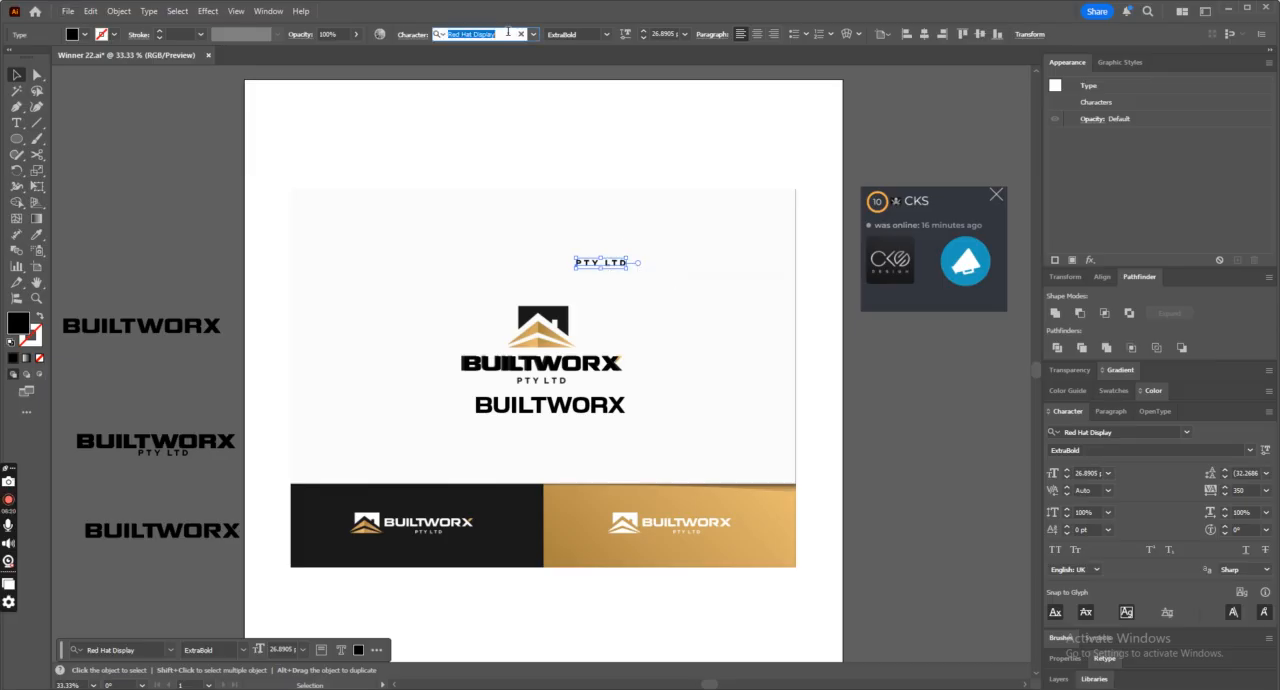
pyautogui.click(165, 453)
pyautogui.click(504, 33)
pyautogui.write('Roboto')
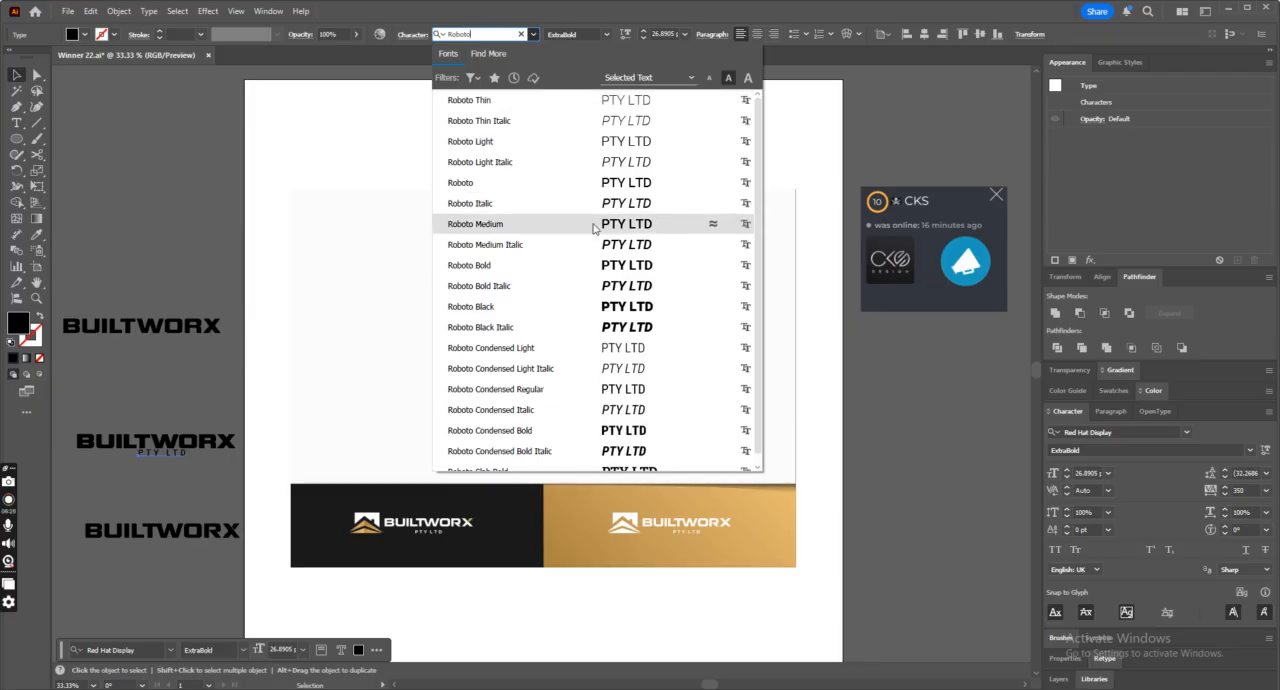
pyautogui.click(592, 265)
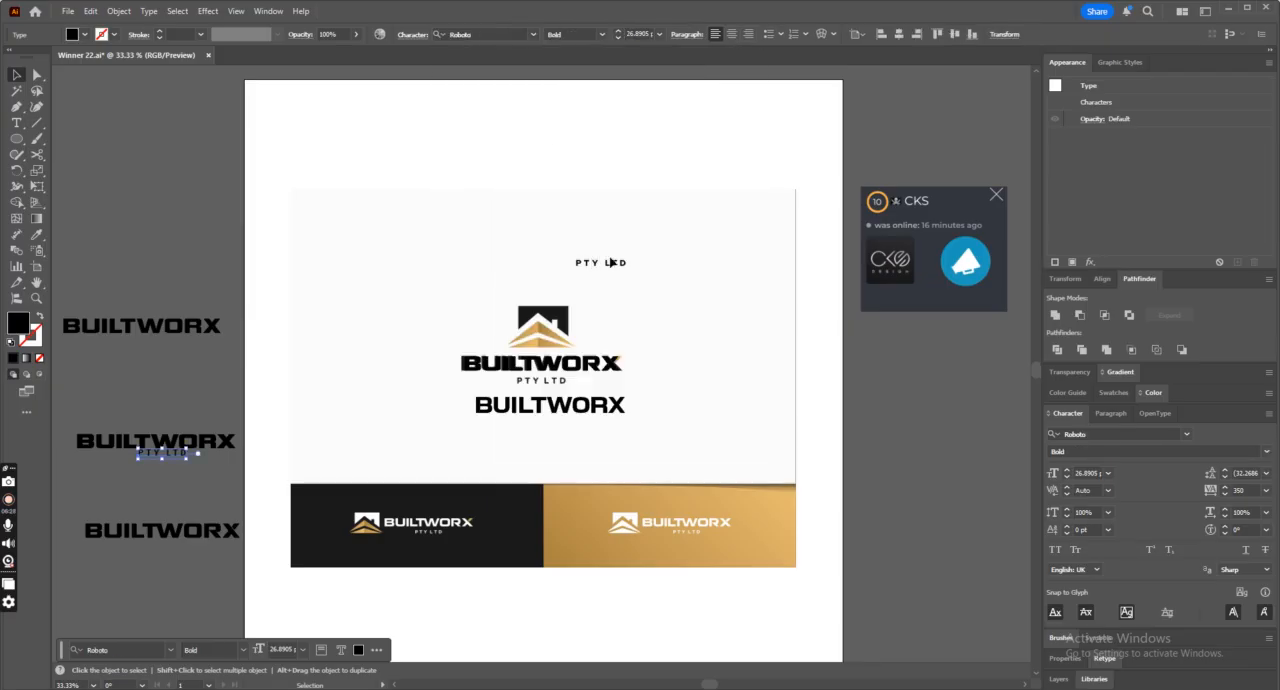
# Place the Roboto PTY LTD text over the reference logo's tagline and set its weight to Black.
pyautogui.click(612, 265)
pyautogui.moveTo(167, 463); pyautogui.dragTo(545, 390)
pyautogui.scroll(4, 545, 390)
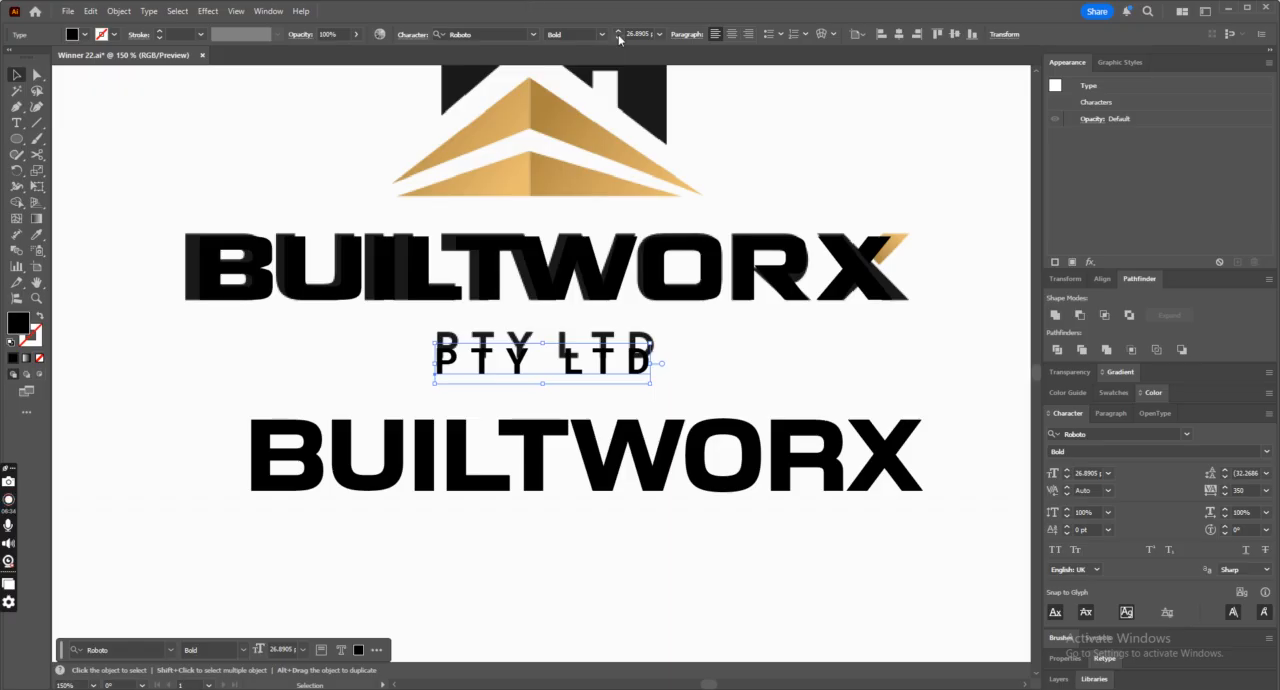
pyautogui.click(602, 34)
pyautogui.click(600, 193)
pyautogui.moveTo(538, 367); pyautogui.dragTo(540, 354)
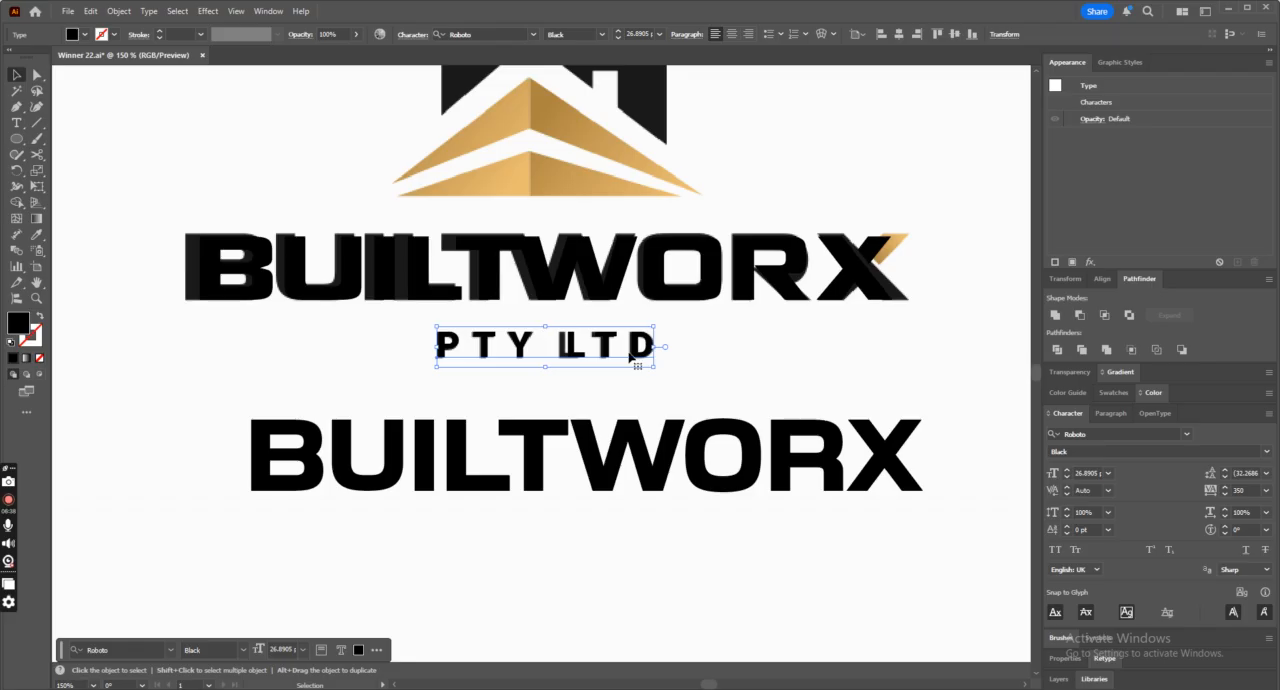
# Delete the spare Red Hat Display PTY LTD text above the logo and place a copy of the Roboto Black tagline outside the artboard.
pyautogui.hotkey('ctrl', '-')
pyautogui.hotkey('ctrl', '-')
pyautogui.hotkey('ctrl', '-')
pyautogui.hotkey('ctrl', '-')
pyautogui.click(597, 246)
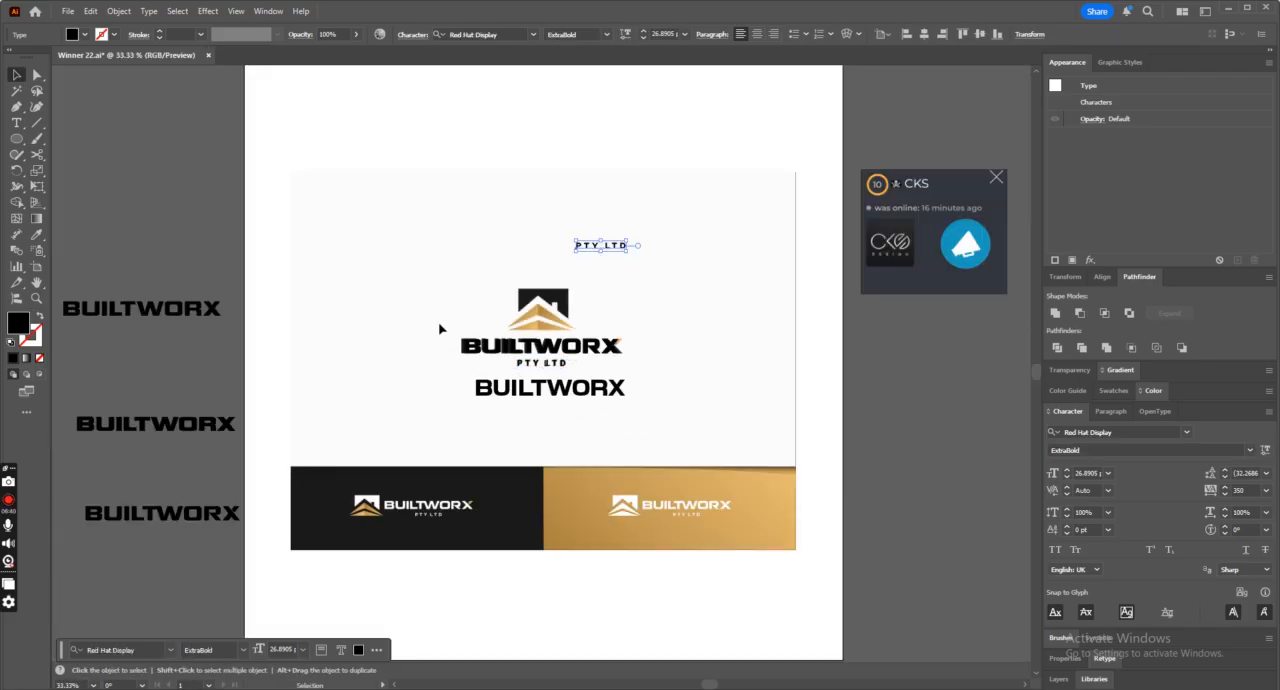
pyautogui.press('Delete')
pyautogui.click(542, 365)
pyautogui.moveTo(542, 369); pyautogui.dragTo(187, 356)
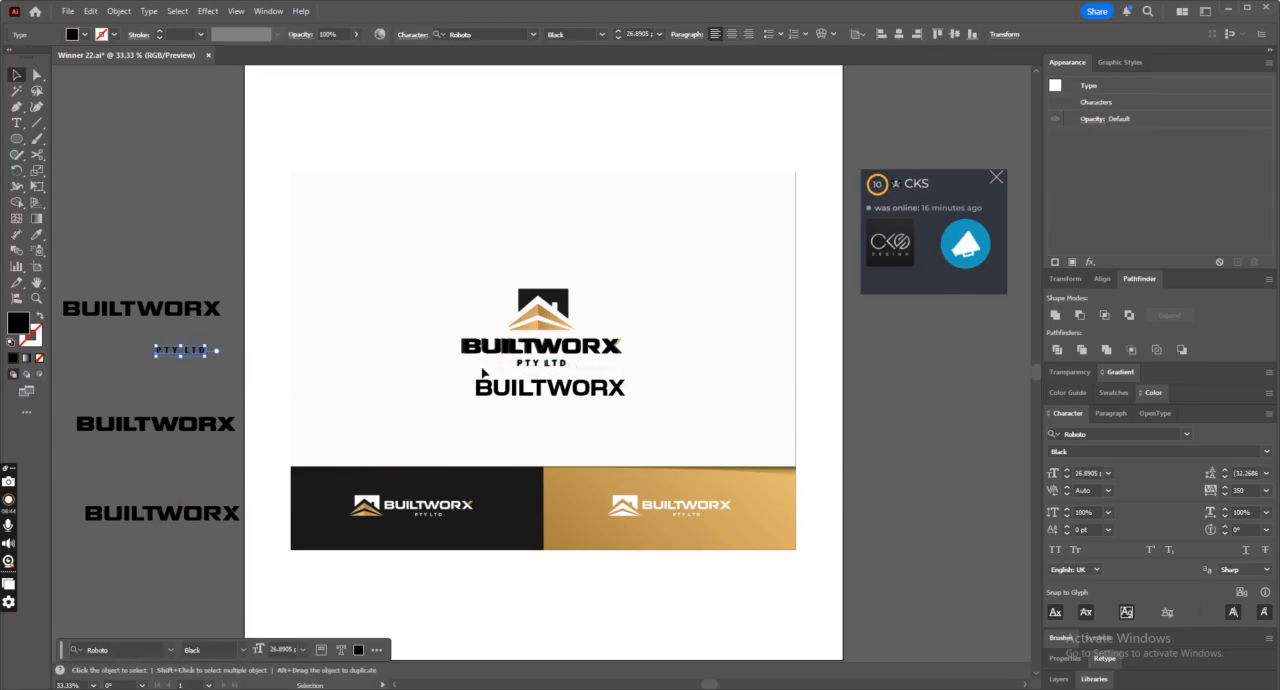
# Center the PTY LTD tagline under the customized wordmark and move both up and left, clear of the reference logo.
pyautogui.hotkey('ctrl', '+')
pyautogui.hotkey('ctrl', '+')
pyautogui.hotkey('ctrl', '+')
pyautogui.moveTo(538, 365); pyautogui.dragTo(584, 360)
pyautogui.keyDown('shift'); pyautogui.click(768, 328); pyautogui.keyUp('shift')
pyautogui.hotkey('ctrl', '-')
pyautogui.hotkey('ctrl', '-')
pyautogui.moveTo(657, 360); pyautogui.dragTo(420, 232)
pyautogui.click(372, 188)
# Select the customized X's detached upper arm and give it a linear gradient fill.
pyautogui.click(37, 75)
pyautogui.click(419, 221)
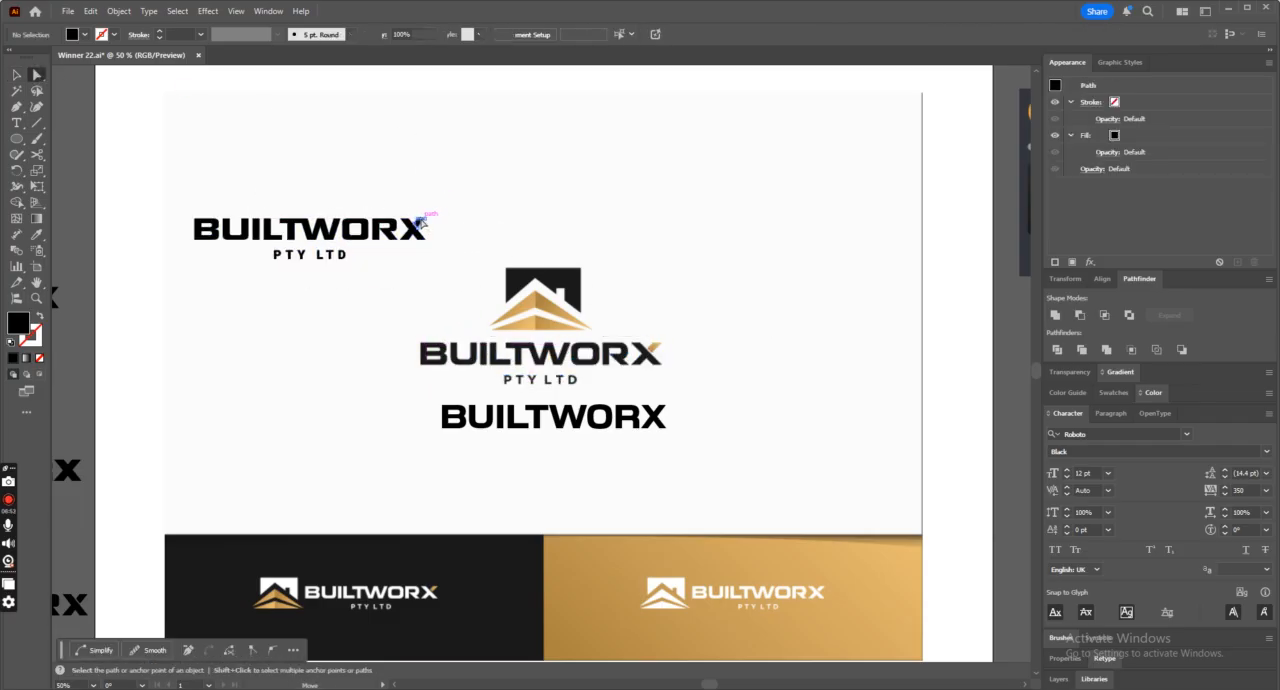
pyautogui.click(40, 235)
pyautogui.click(25, 358)
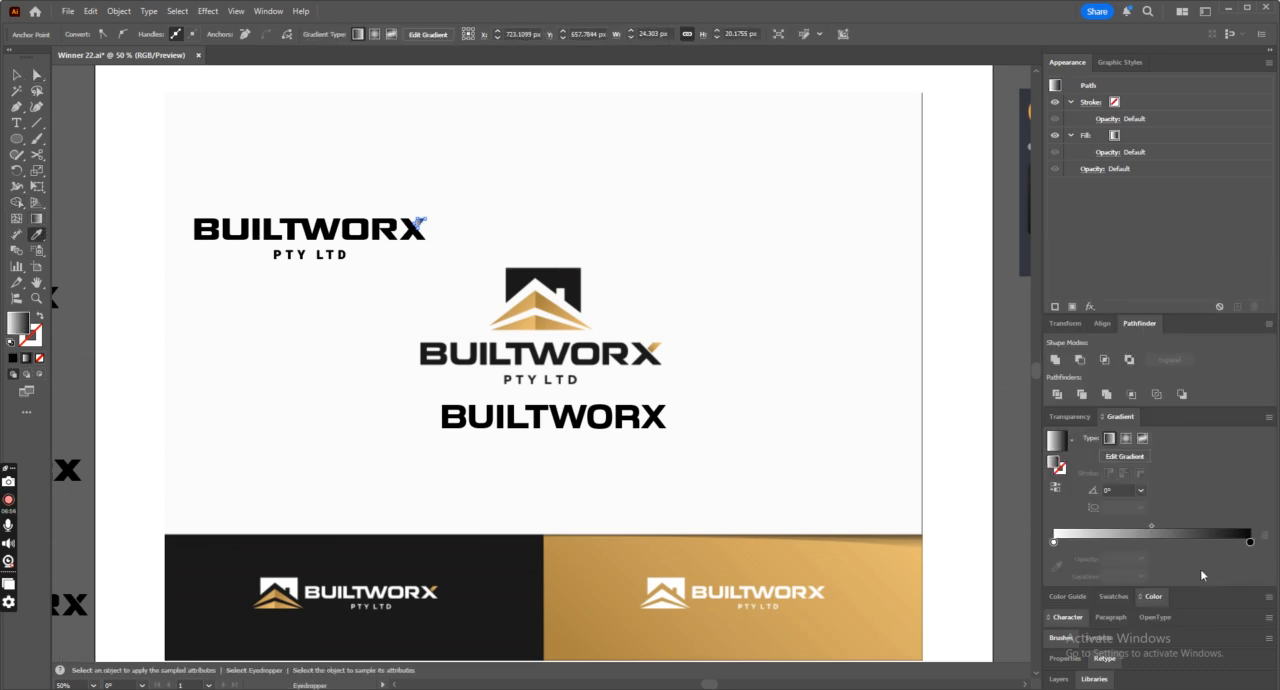
# Recolor the gradient's start and end stops with gold tones sampled from the reference logo.
pyautogui.click(1054, 543)
pyautogui.click(1056, 567)
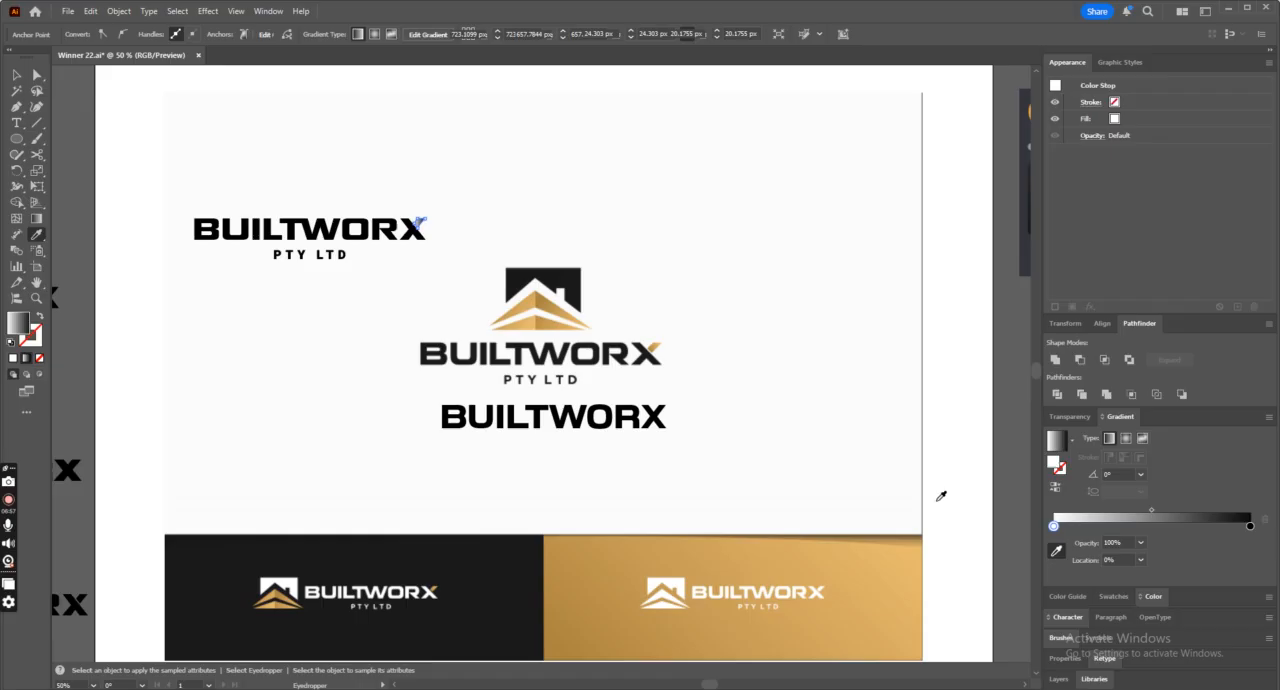
pyautogui.click(652, 348)
pyautogui.click(1249, 541)
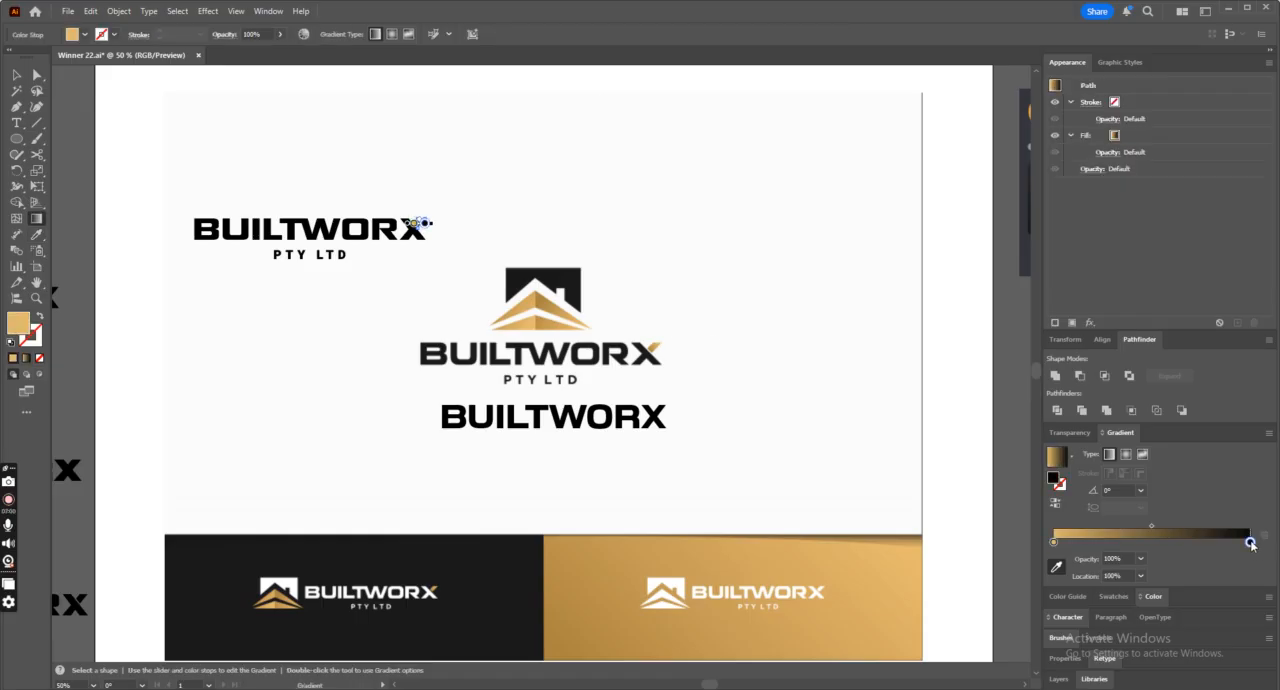
pyautogui.click(656, 350)
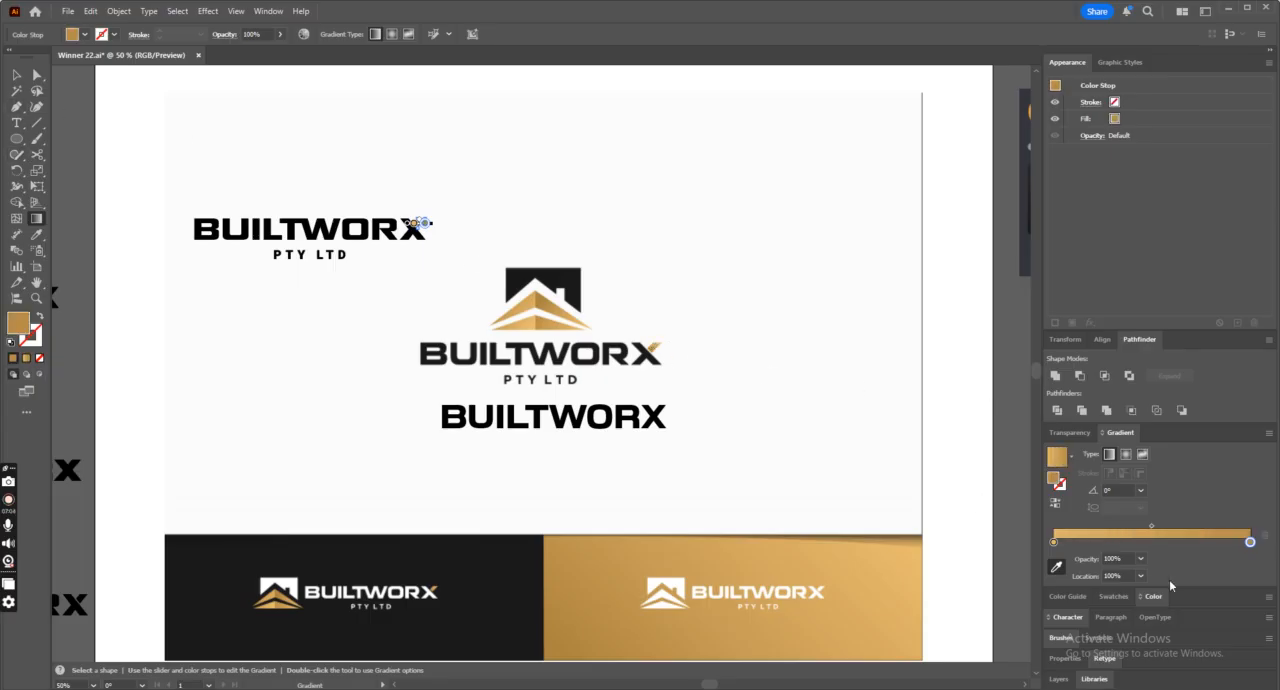
pyautogui.hotkey('ctrl', '=')
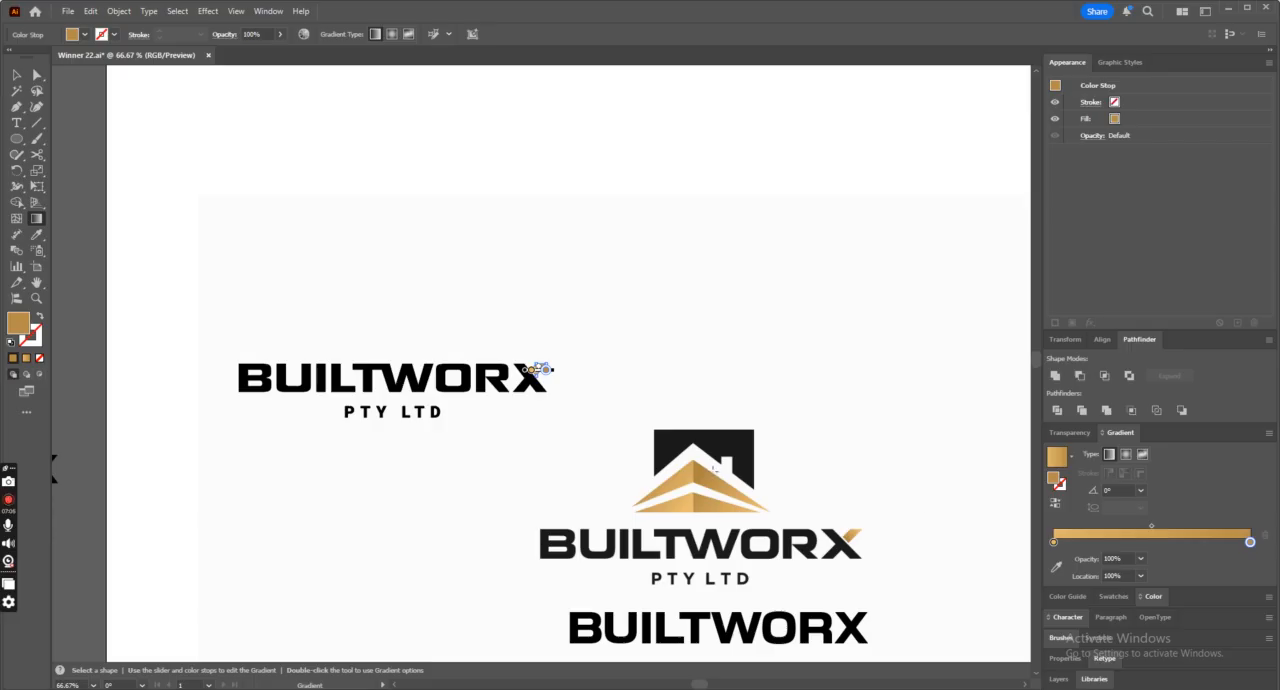
pyautogui.click(1057, 567)
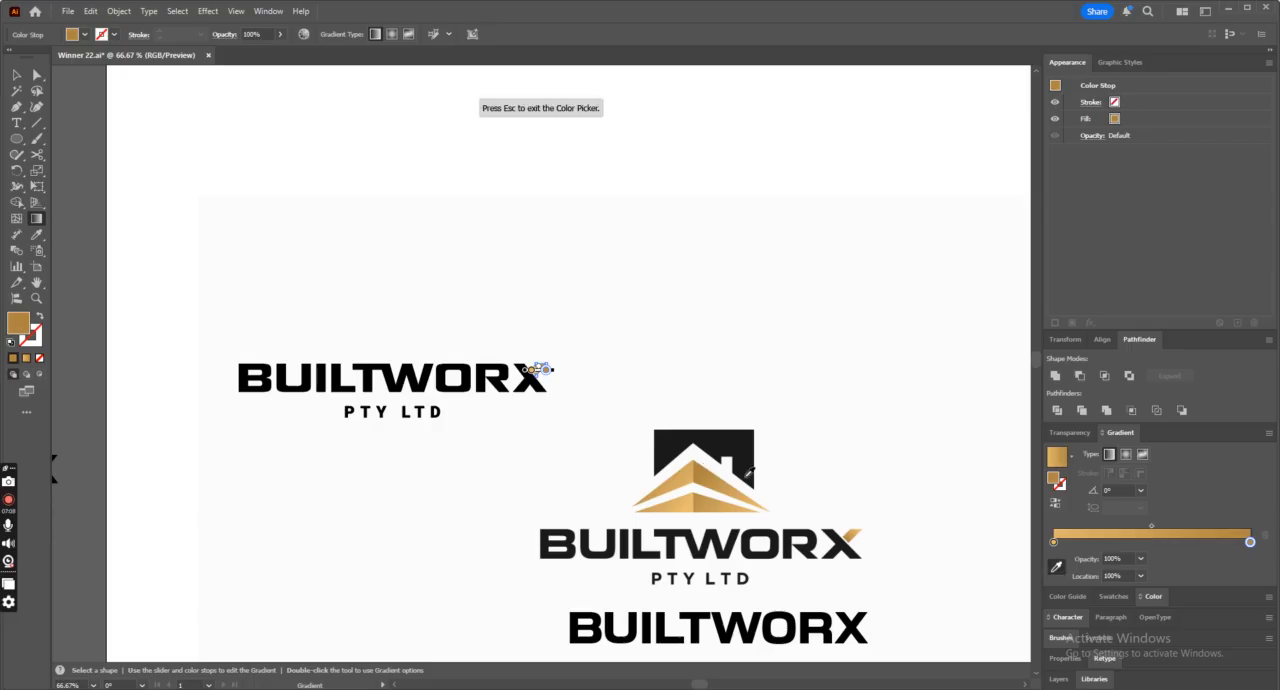
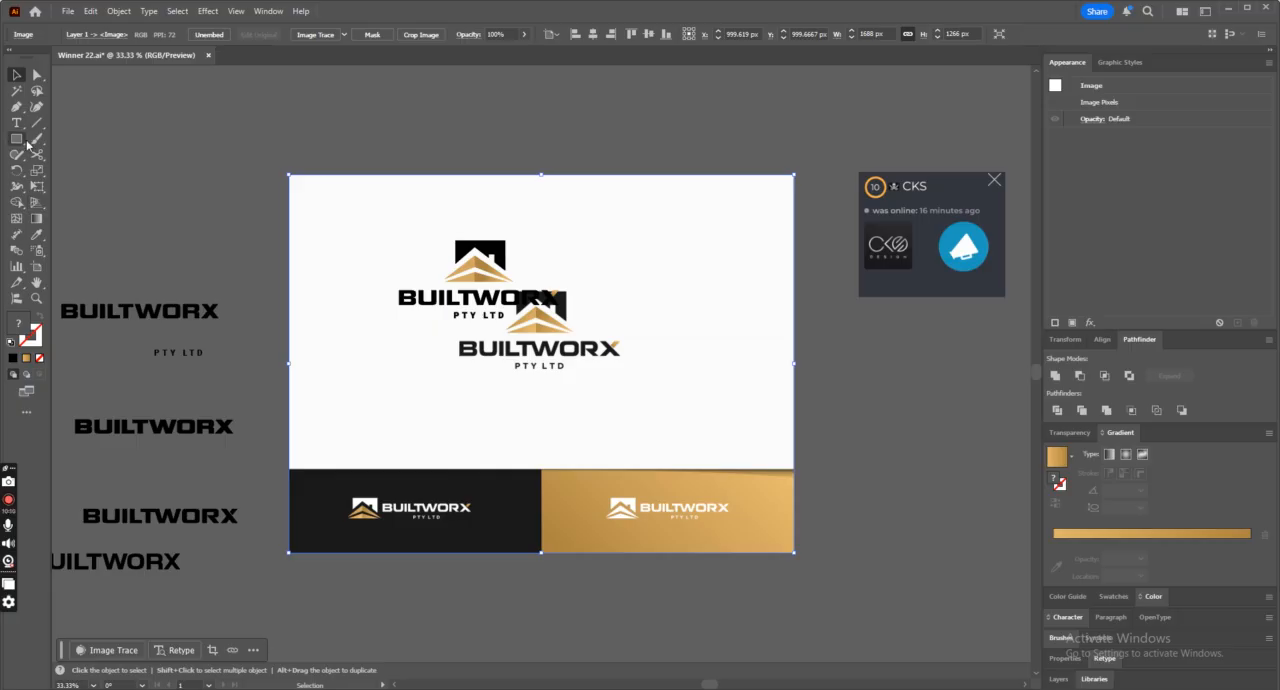
# Draw a rectangle about 844 × 282 px over the reference's dark panel and fill it with the color sampled from that panel.
pyautogui.moveTo(288, 467); pyautogui.dragTo(541, 553)
pyautogui.click(43, 318)
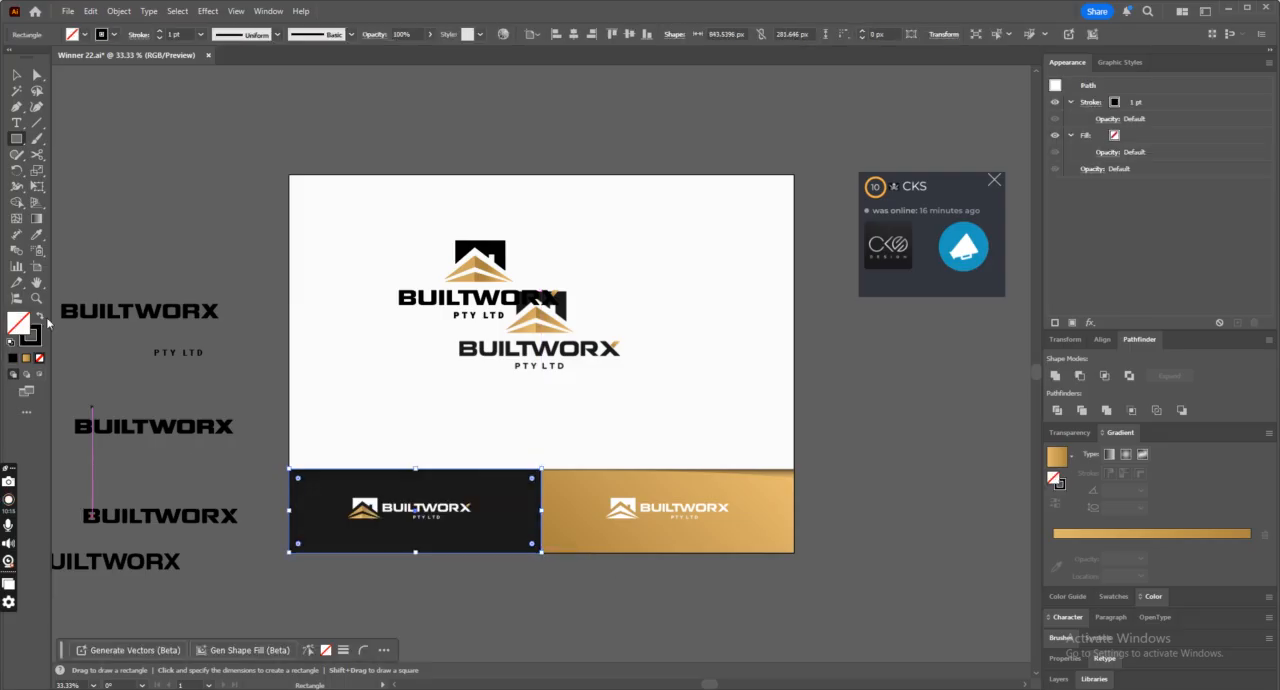
pyautogui.click(36, 234)
pyautogui.click(414, 508)
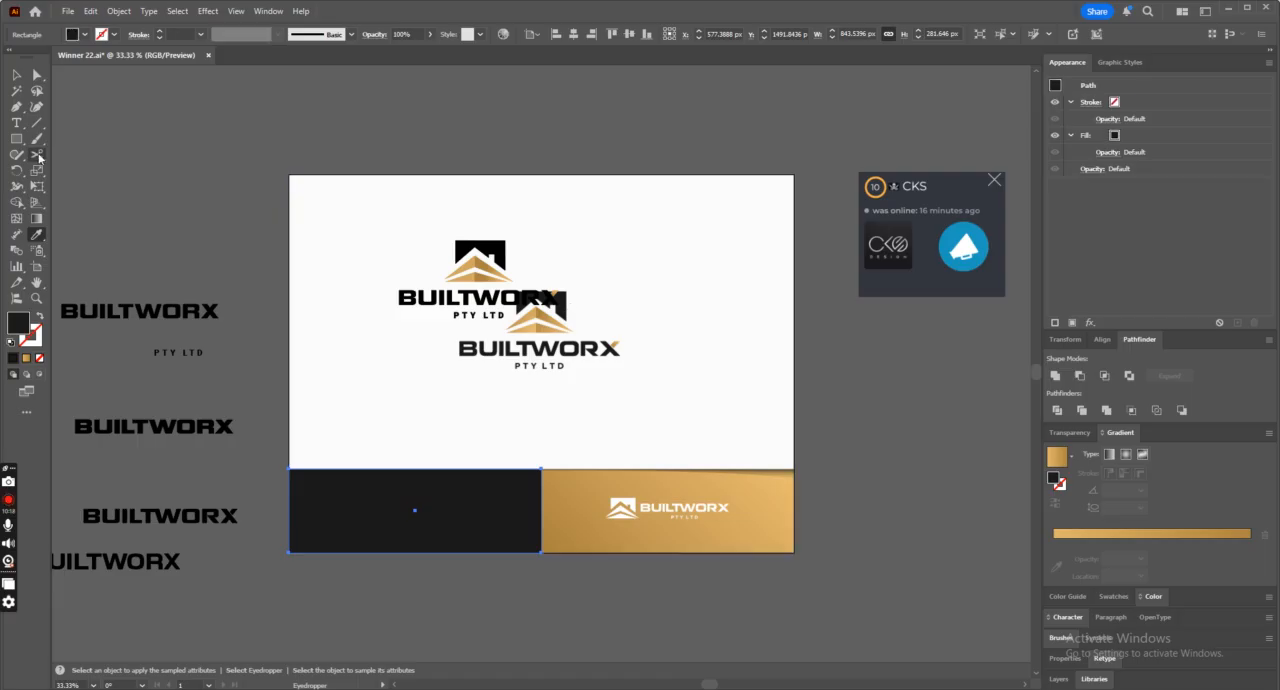
# Select all objects sharing the house shape's black fill and recolor them with the near-black of the dark panel.
pyautogui.click(37, 75)
pyautogui.click(480, 250)
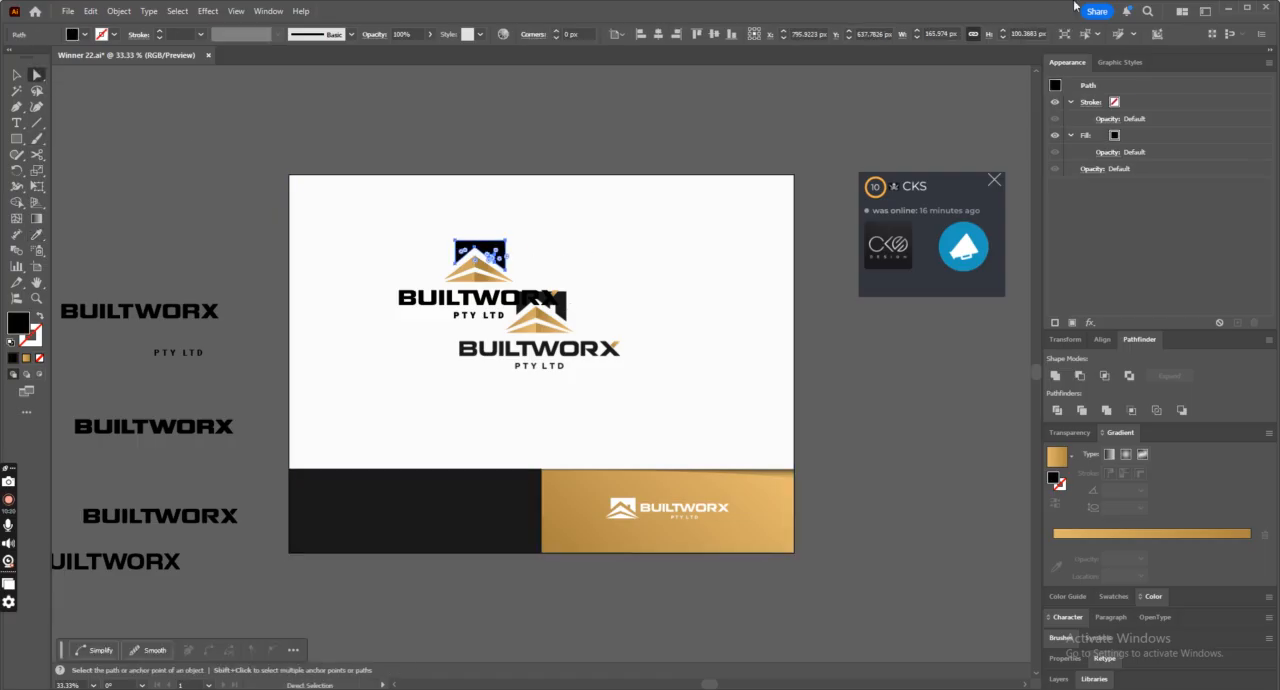
pyautogui.click(1086, 35)
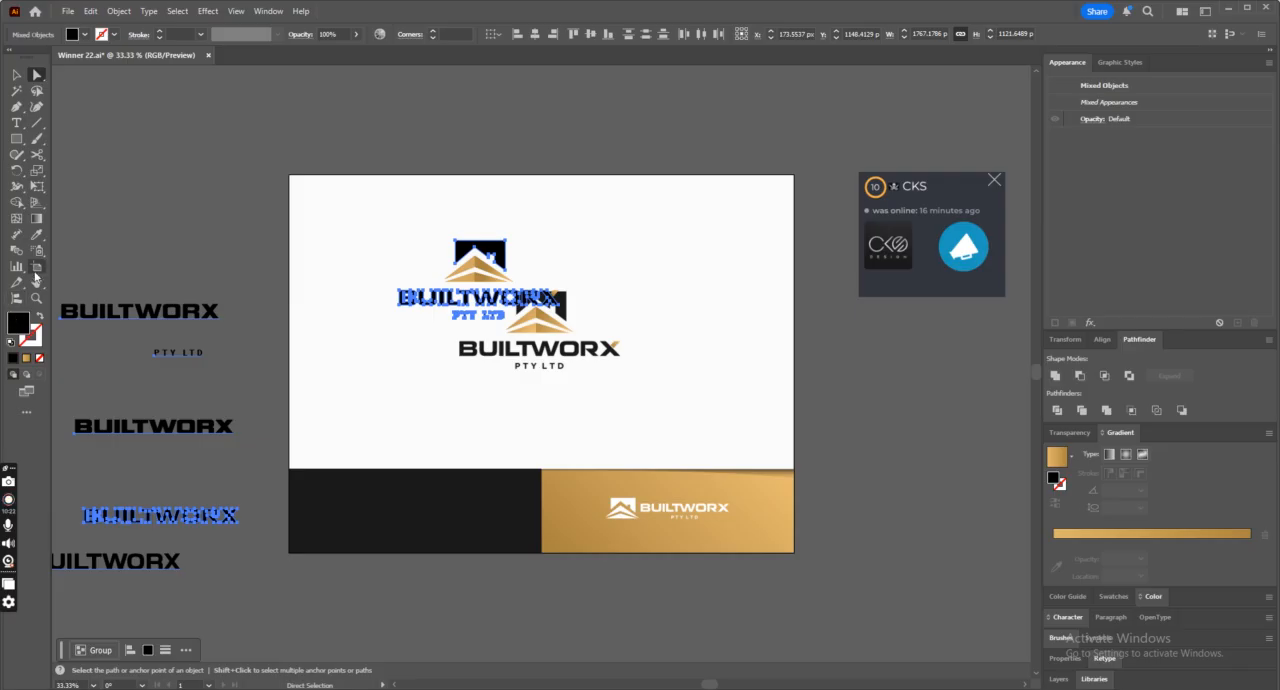
pyautogui.click(14, 75)
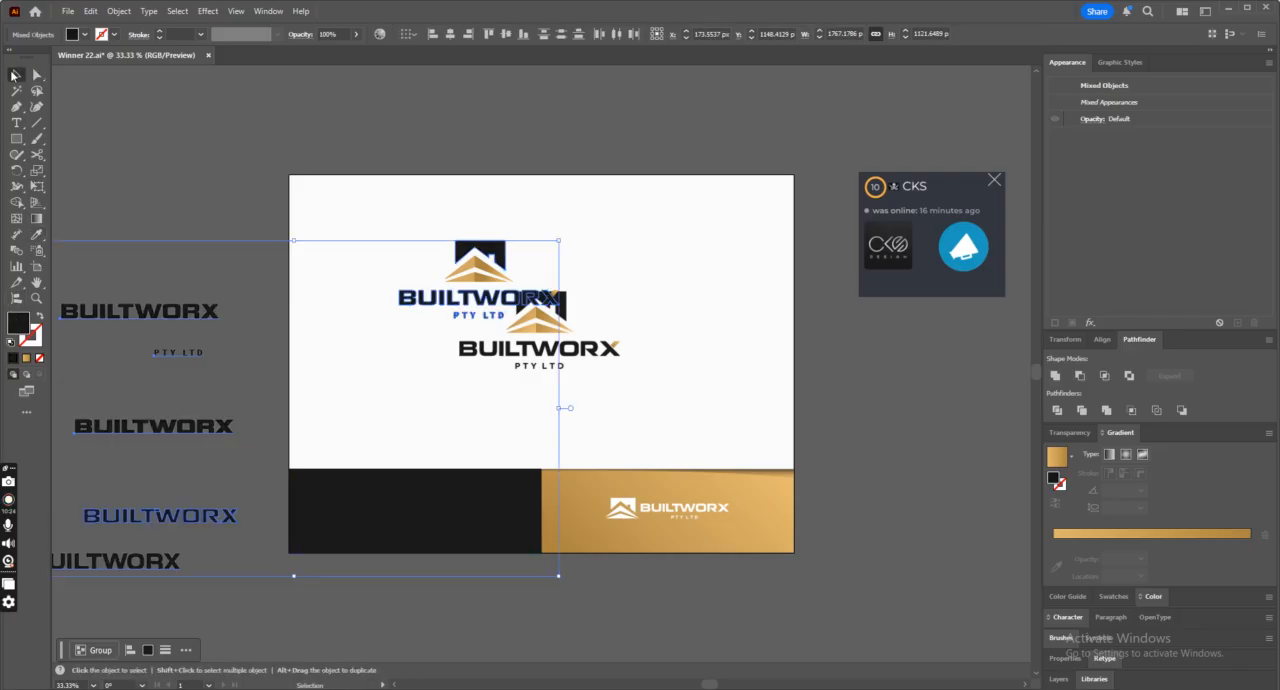
# Move the stacked logo over the reference logo and center it horizontally on the reference image.
pyautogui.click(531, 496)
pyautogui.moveTo(505, 299); pyautogui.dragTo(571, 357)
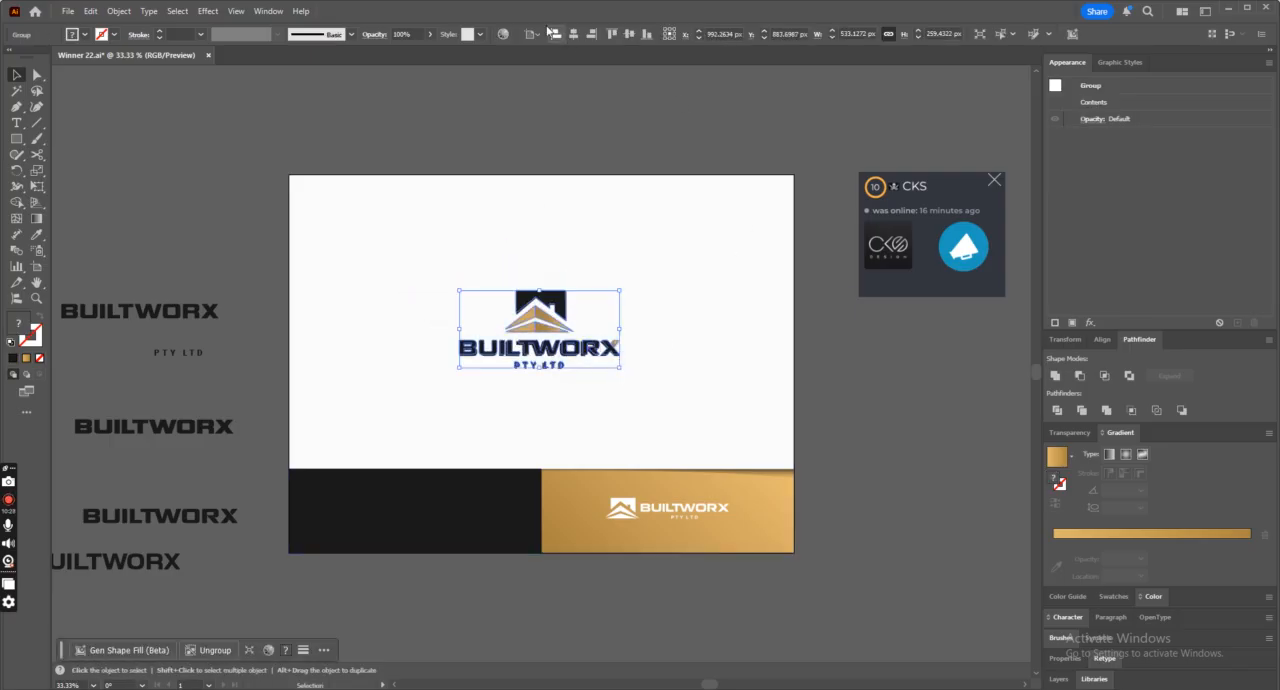
pyautogui.click(576, 36)
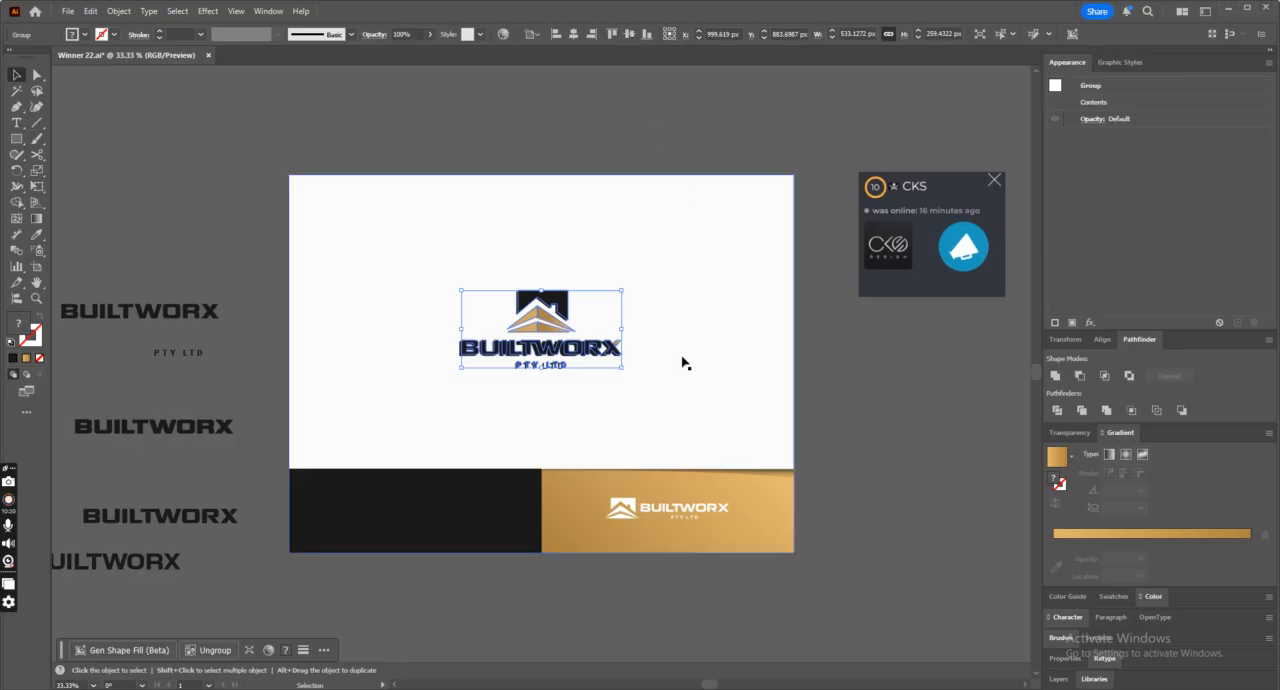
# Swap the dark panel rectangle's fill and stroke to leave it unfilled over the reference's horizontal logo.
pyautogui.click(650, 463)
pyautogui.click(486, 506)
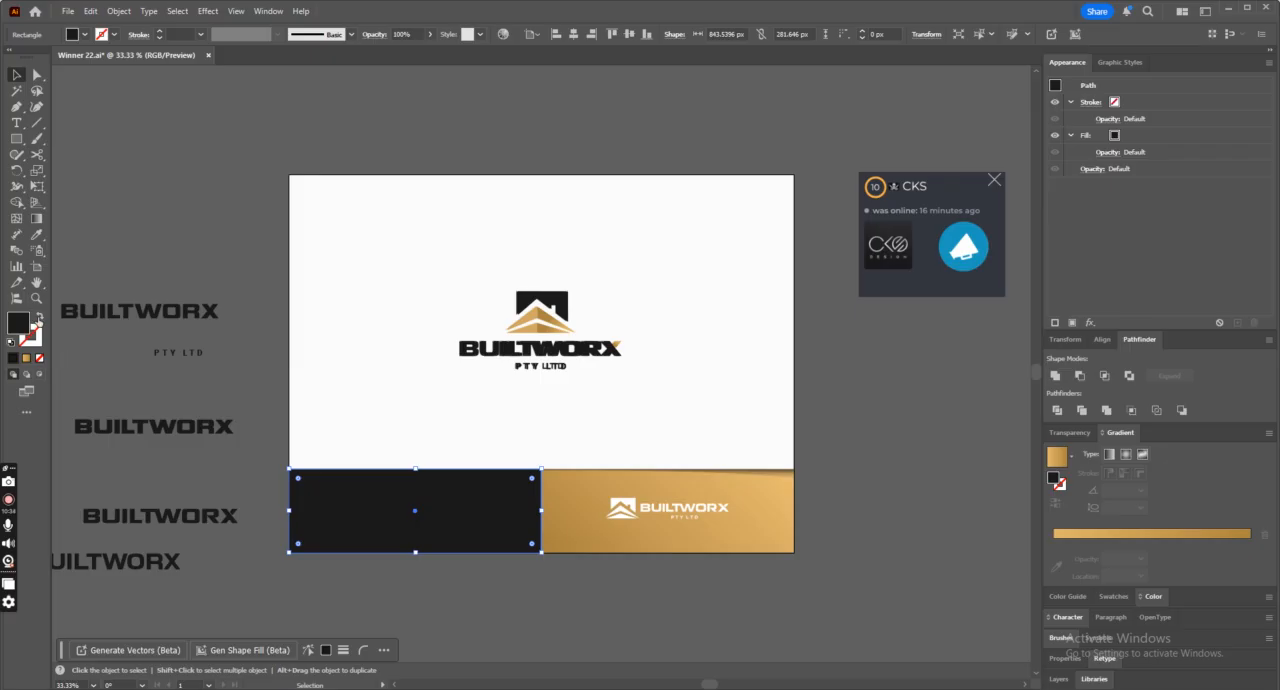
pyautogui.click(39, 319)
# Place a copy of the stacked logo below and to the left of the original and ungroup it.
pyautogui.click(554, 331)
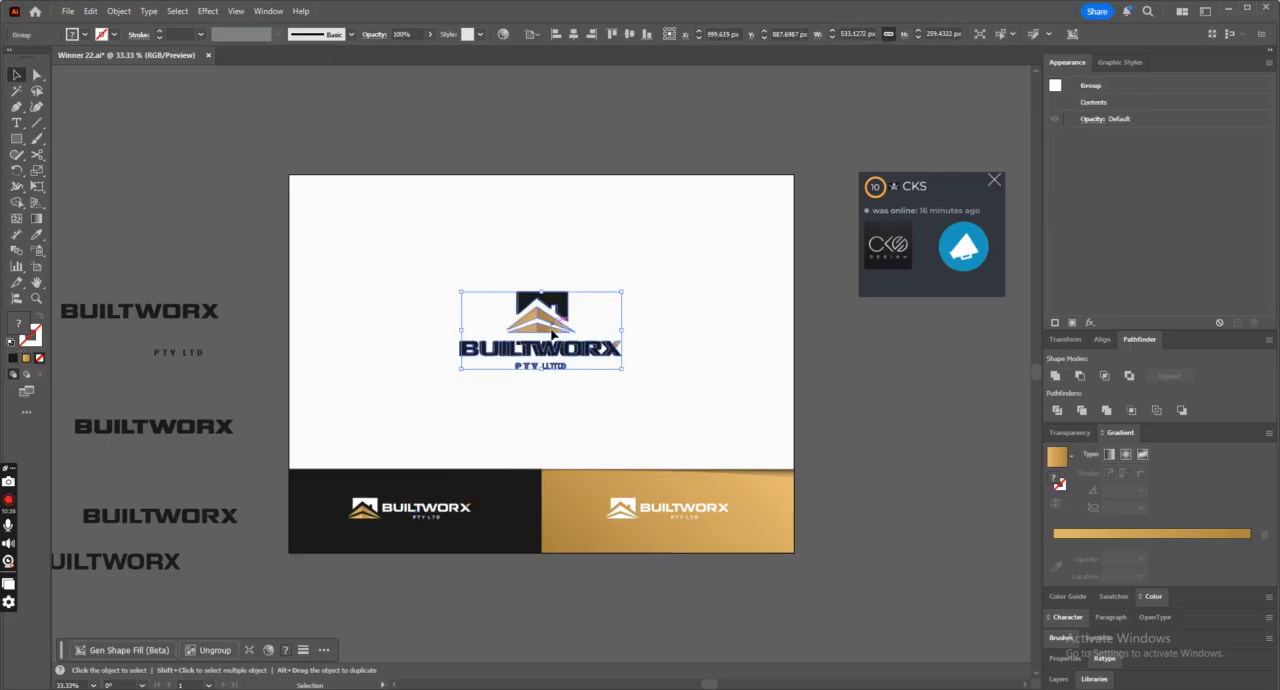
pyautogui.keyDown('alt'); pyautogui.moveTo(554, 334); pyautogui.dragTo(428, 409); pyautogui.keyUp('alt')
pyautogui.rightClick(457, 428)
pyautogui.click(500, 196)
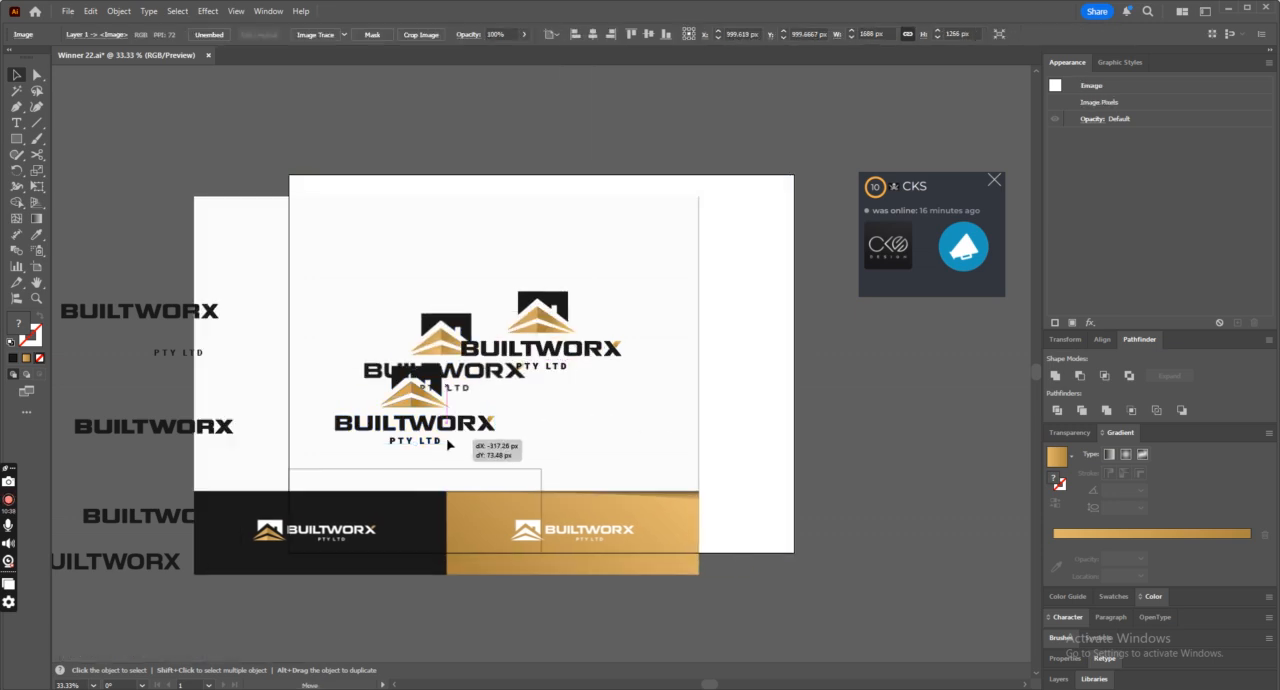
# Separate the house icon from the copied logo and move it onto the reference icon in the dark panel.
pyautogui.press('a')
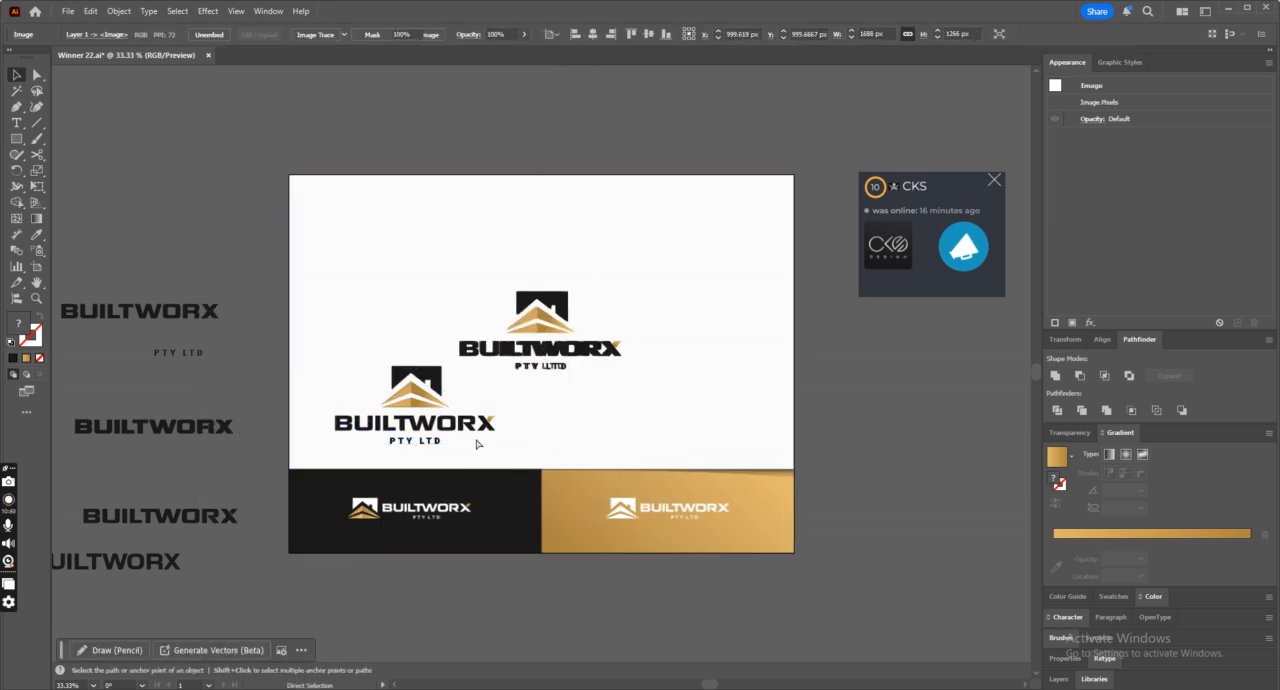
pyautogui.press('v')
pyautogui.click(440, 437)
pyautogui.moveTo(440, 380); pyautogui.dragTo(390, 496)
# Scale down the copied house icon and fit it exactly over the reference icon in the dark panel.
pyautogui.hotkey('ctrl', '+')
pyautogui.hotkey('ctrl', '+')
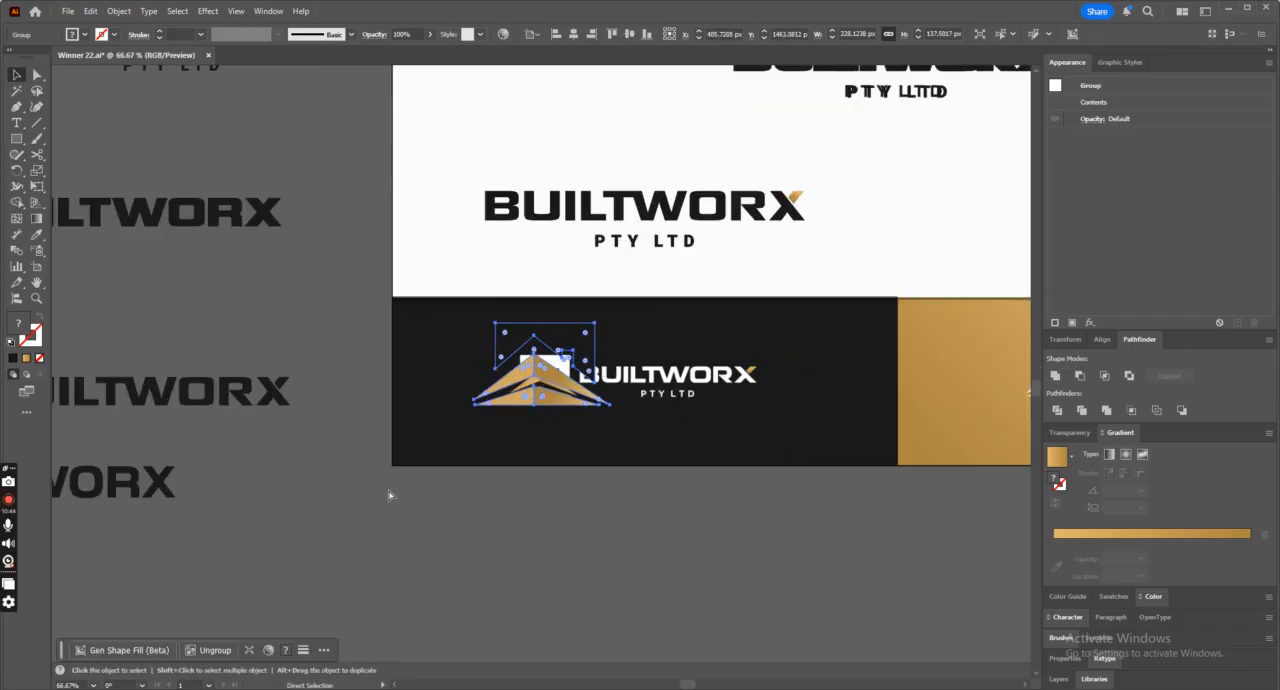
pyautogui.hotkey('ctrl', '+')
pyautogui.hotkey('ctrl', '+')
pyautogui.moveTo(709, 280); pyautogui.dragTo(500, 349)
pyautogui.moveTo(434, 406); pyautogui.dragTo(561, 354)
pyautogui.moveTo(588, 411); pyautogui.dragTo(621, 434)
pyautogui.moveTo(591, 370); pyautogui.dragTo(588, 374)
pyautogui.moveTo(620, 434); pyautogui.dragTo(625, 441)
pyautogui.moveTo(601, 372); pyautogui.dragTo(601, 369)
# Move the copied wordmark and tagline beside the icon and scale them to about 295 px wide, matching the reference text.
pyautogui.hotkey('ctrl', '-')
pyautogui.hotkey('ctrl', '-')
pyautogui.moveTo(730, 188); pyautogui.dragTo(826, 372)
pyautogui.hotkey('ctrl', '+')
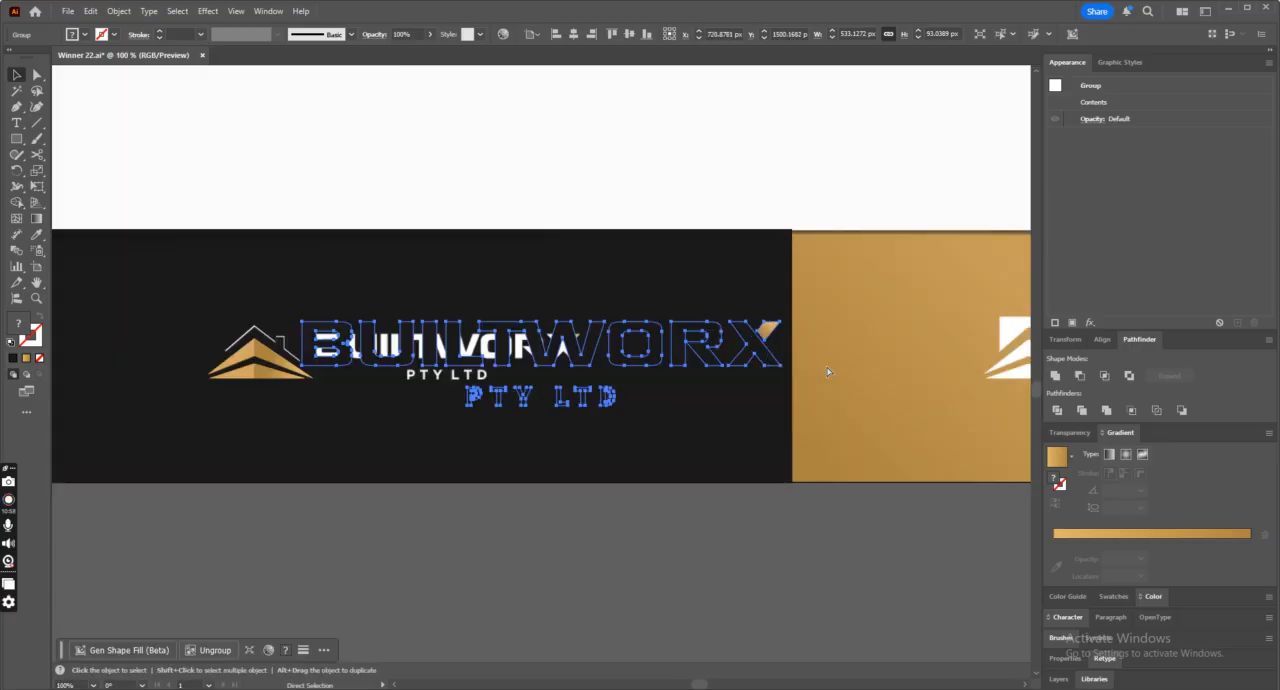
pyautogui.moveTo(780, 320); pyautogui.dragTo(581, 383)
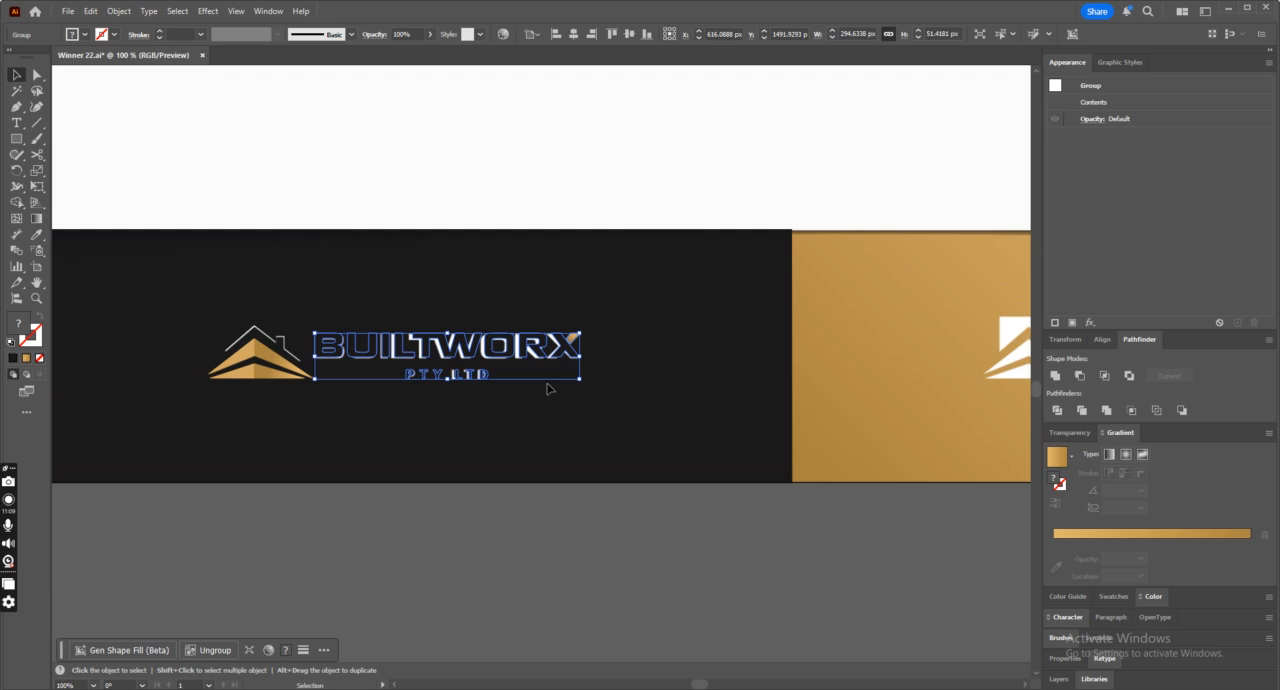
# Align the icon and the wordmark on their vertical centers and group them into one horizontal logo.
pyautogui.keyDown('shift'); pyautogui.click(285, 362); pyautogui.keyUp('shift')
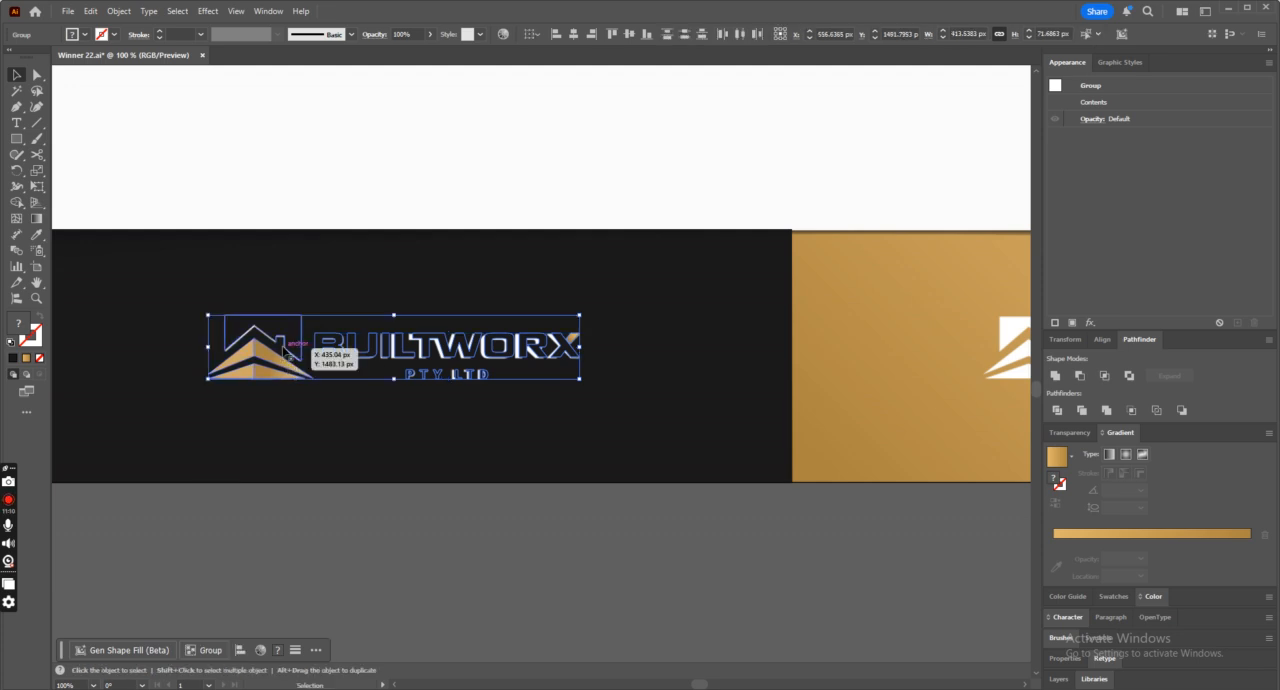
pyautogui.click(628, 35)
pyautogui.click(585, 204)
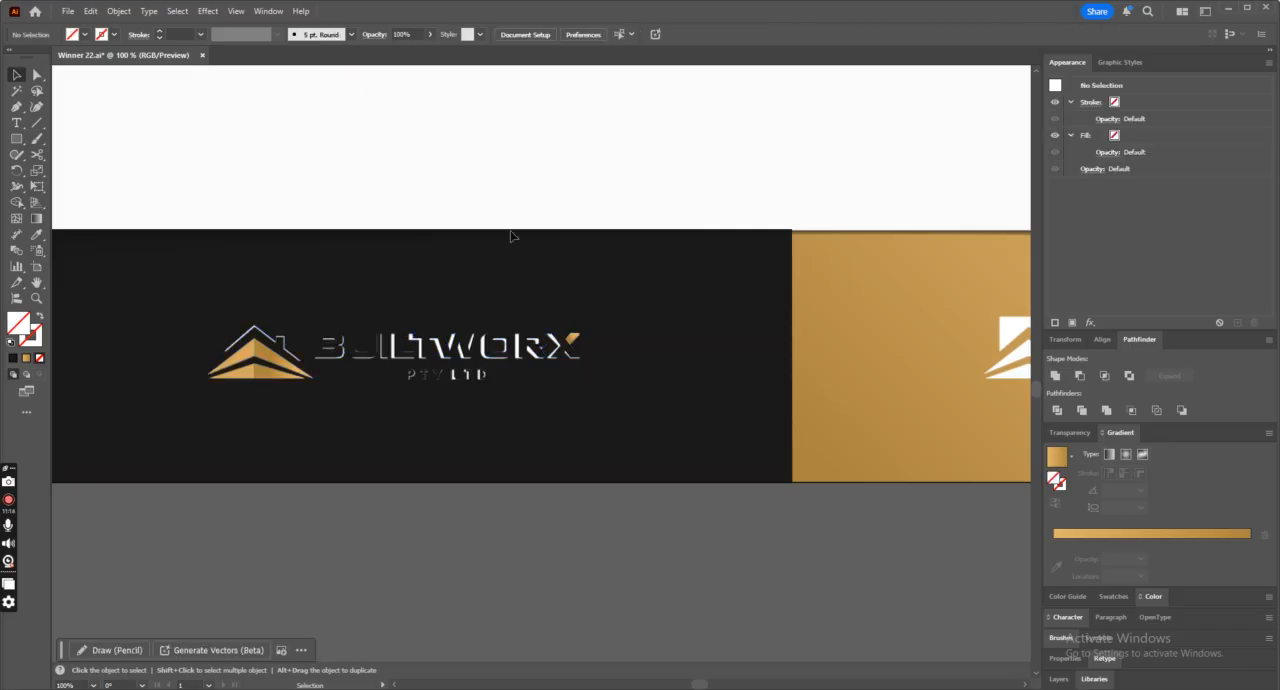
pyautogui.click(292, 325)
pyautogui.keyDown('shift'); pyautogui.click(378, 347); pyautogui.keyUp('shift')
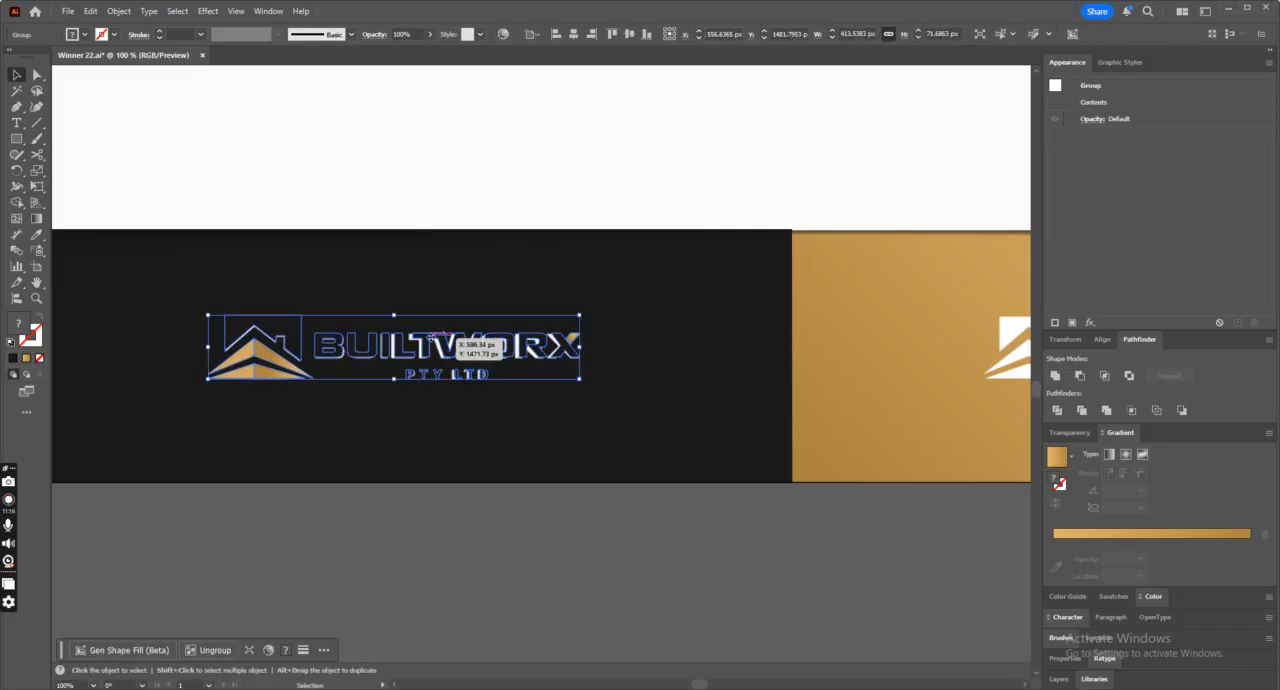
pyautogui.hotkey('ctrl', '-')
pyautogui.press('v')
pyautogui.click(754, 359)
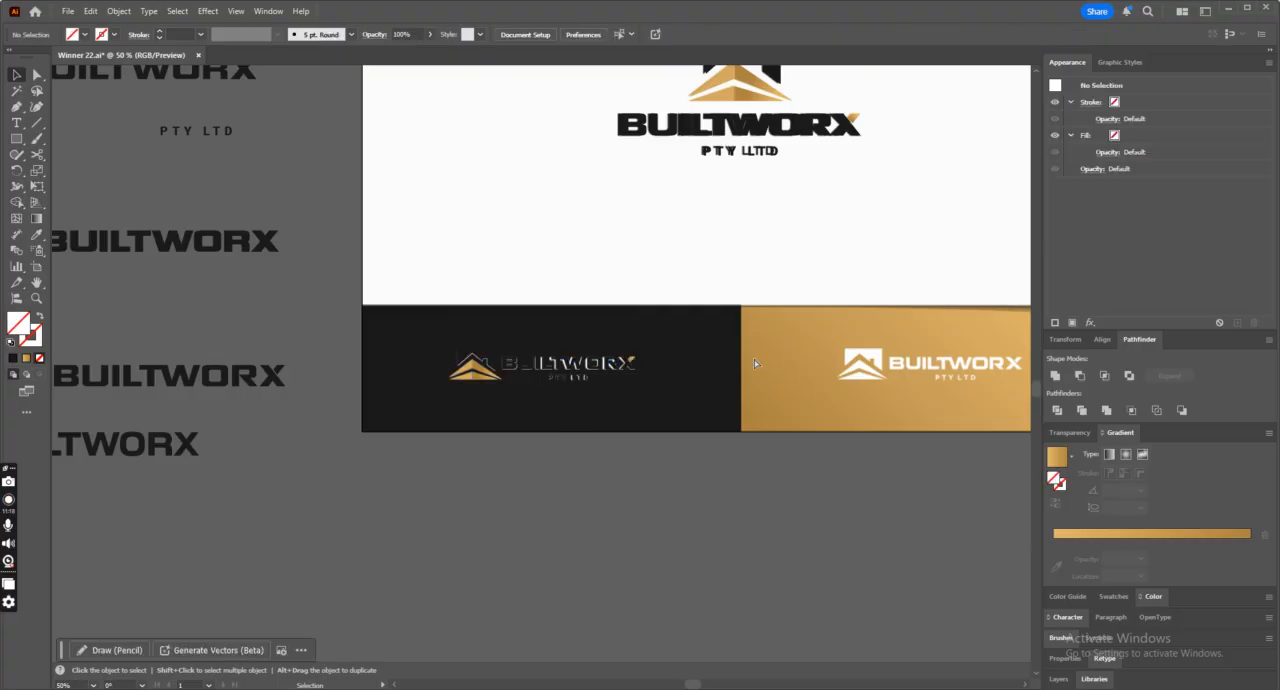
pyautogui.hotkey('ctrl', '-')
pyautogui.click(756, 364)
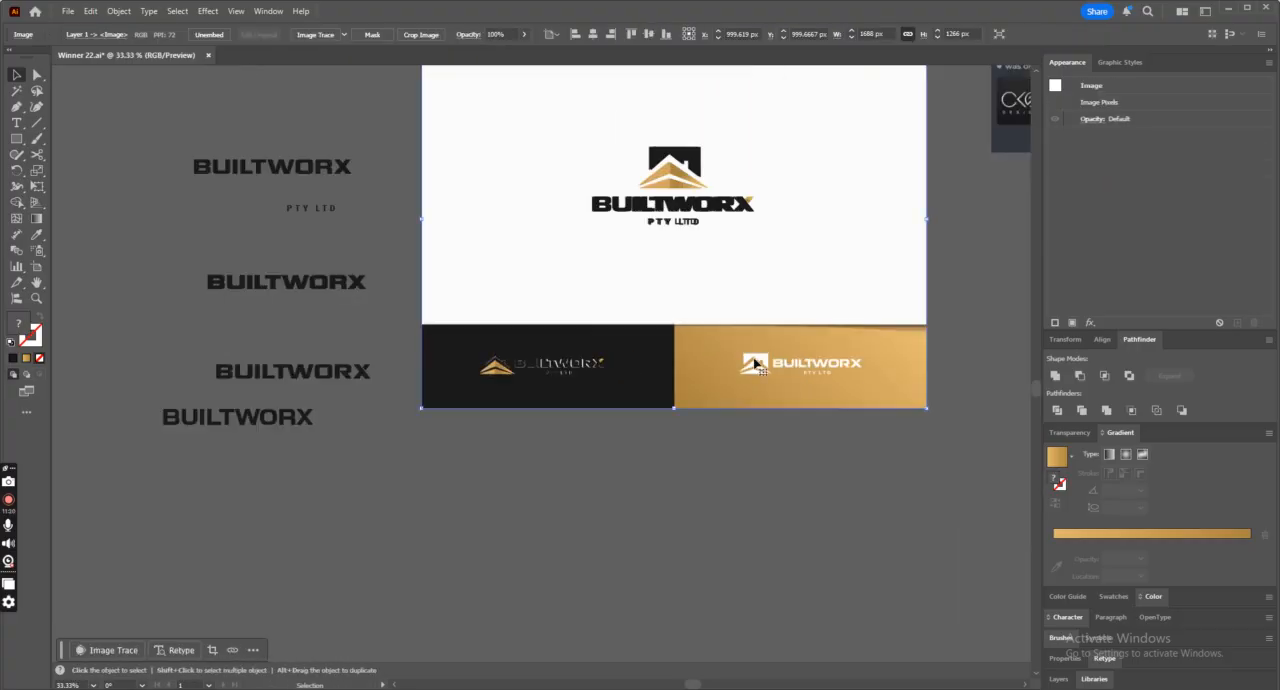
pyautogui.click(672, 470)
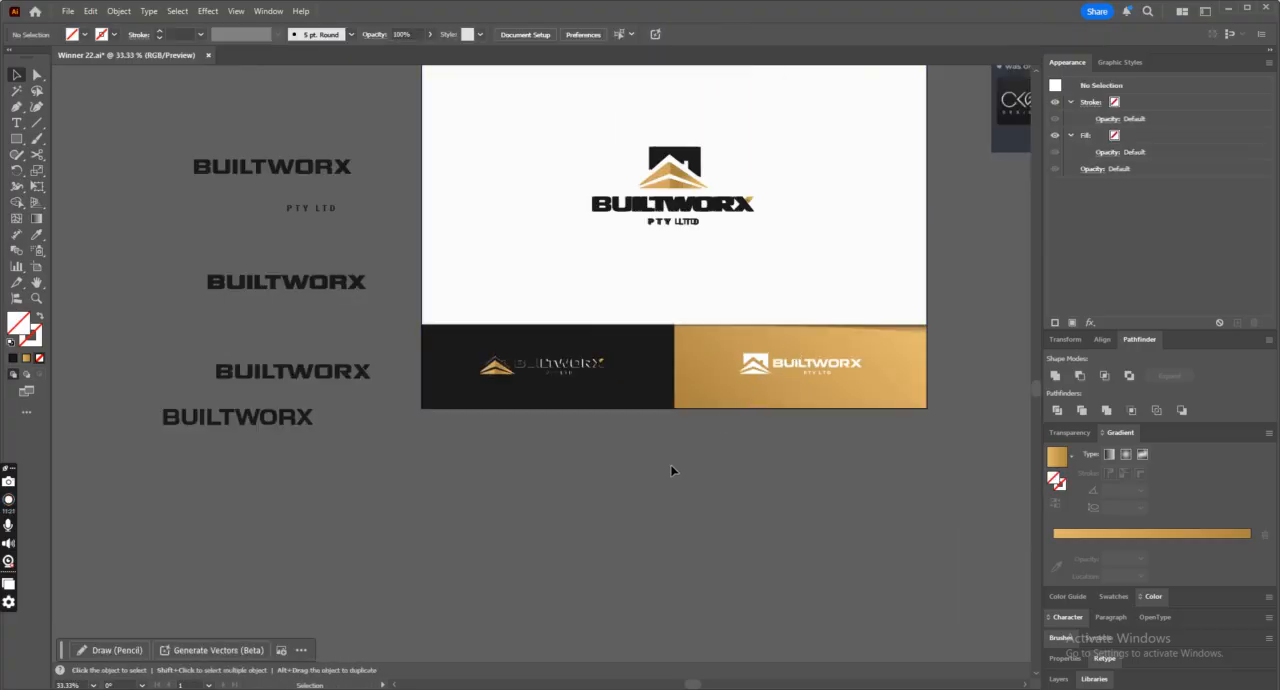
pyautogui.click(609, 372)
pyautogui.moveTo(641, 460); pyautogui.dragTo(475, 323)
pyautogui.click(614, 353)
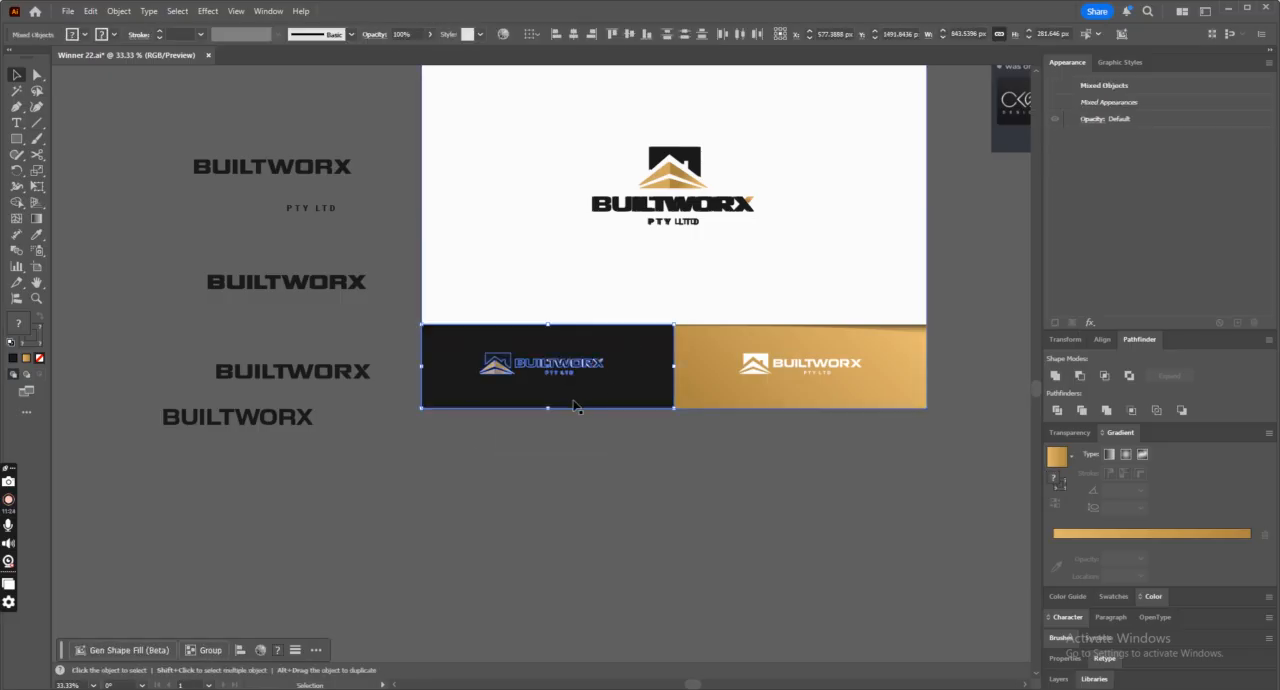
# Move the reference image off the artboard into the empty space on its right side.
pyautogui.hotkey('ctrl', 'z')
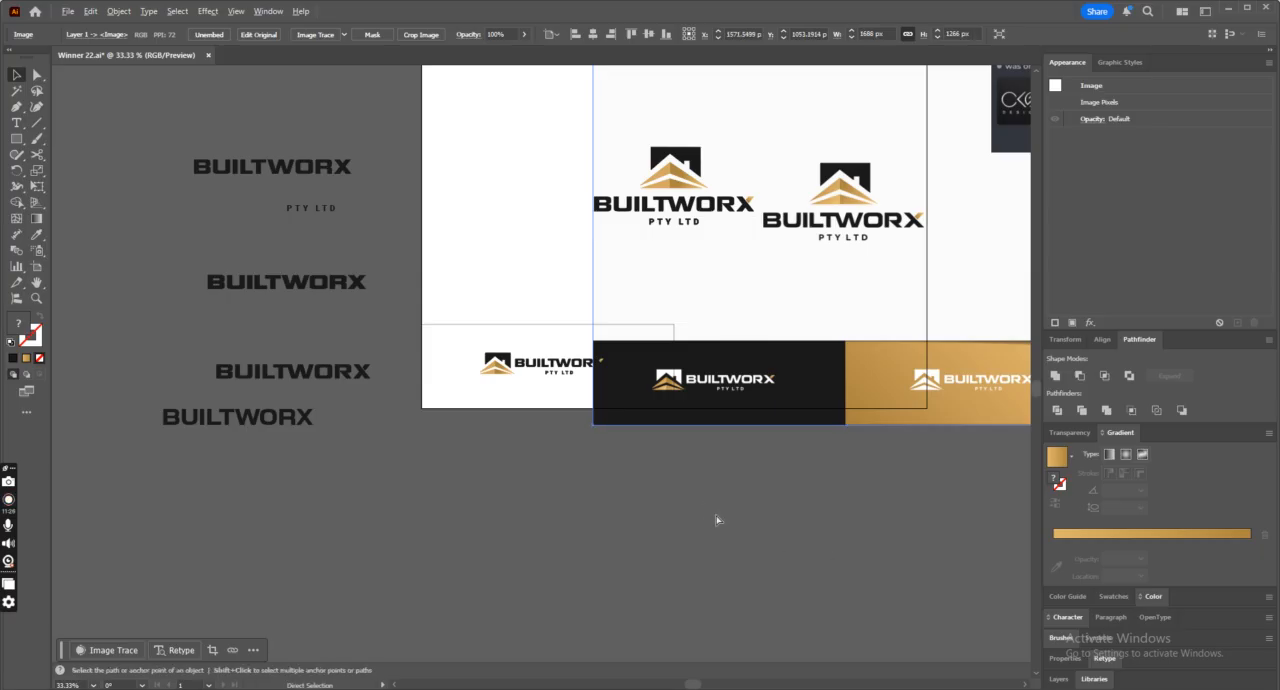
pyautogui.hotkey('ctrl', 'shift', 'z')
pyautogui.click(676, 532)
pyautogui.click(811, 336)
pyautogui.hotkey('ctrl', '-')
pyautogui.moveTo(695, 440); pyautogui.dragTo(972, 482)
pyautogui.moveTo(840, 490); pyautogui.dragTo(882, 488)
pyautogui.hotkey('ctrl', 'z')
pyautogui.hotkey('ctrl', 'z')
pyautogui.moveTo(704, 449); pyautogui.dragTo(1006, 462)
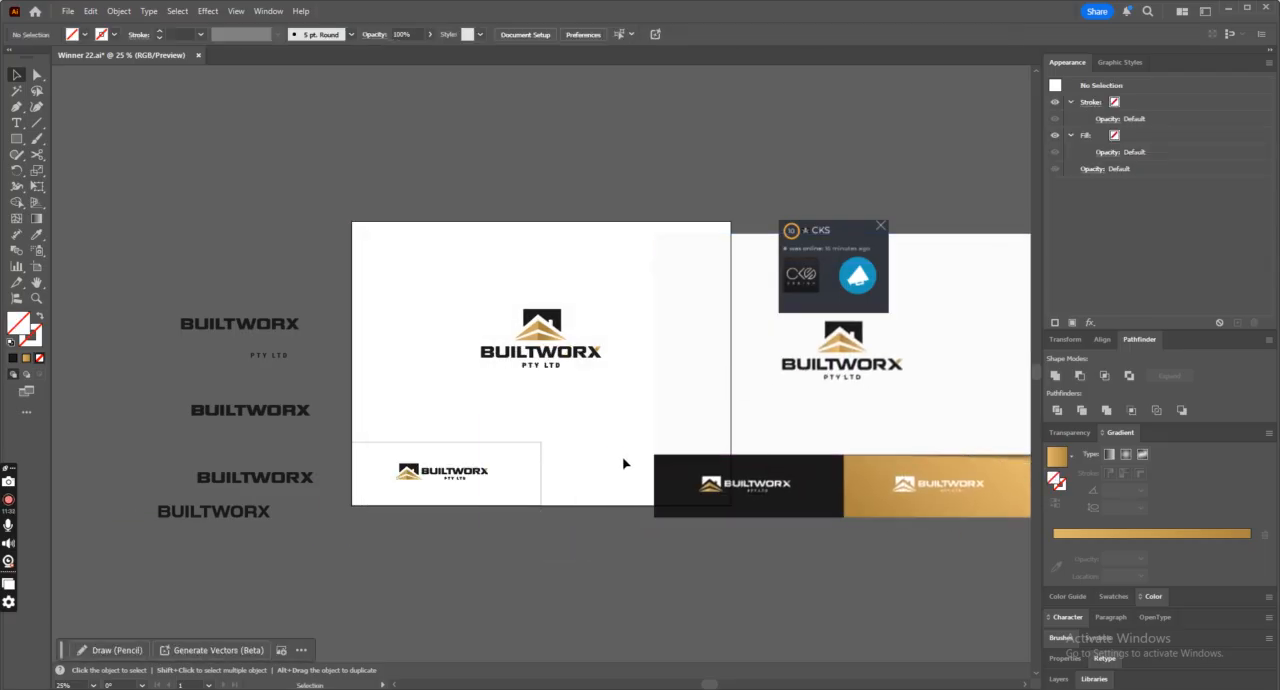
pyautogui.scroll(-2, 623, 457)
pyautogui.moveTo(743, 390); pyautogui.dragTo(862, 448)
# Restore the lower-left panel rectangle's dark fill and send it behind the horizontal logo.
pyautogui.click(511, 393)
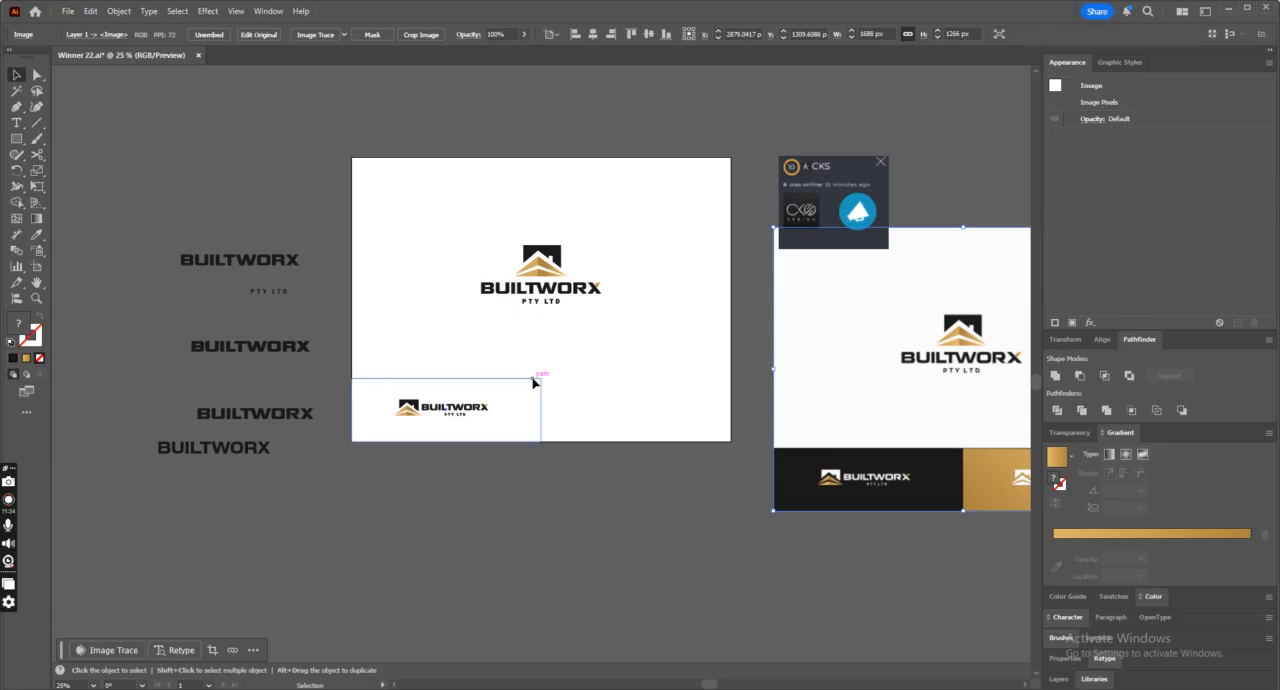
pyautogui.click(41, 316)
pyautogui.click(394, 372)
pyautogui.click(497, 412)
pyautogui.hotkey('ctrl', 'shift', '[')
# Duplicate the dark panel with its horizontal logo into the lower-right half of the artboard.
pyautogui.moveTo(391, 354); pyautogui.dragTo(545, 476)
pyautogui.moveTo(483, 431); pyautogui.dragTo(670, 434)
pyautogui.click(671, 500)
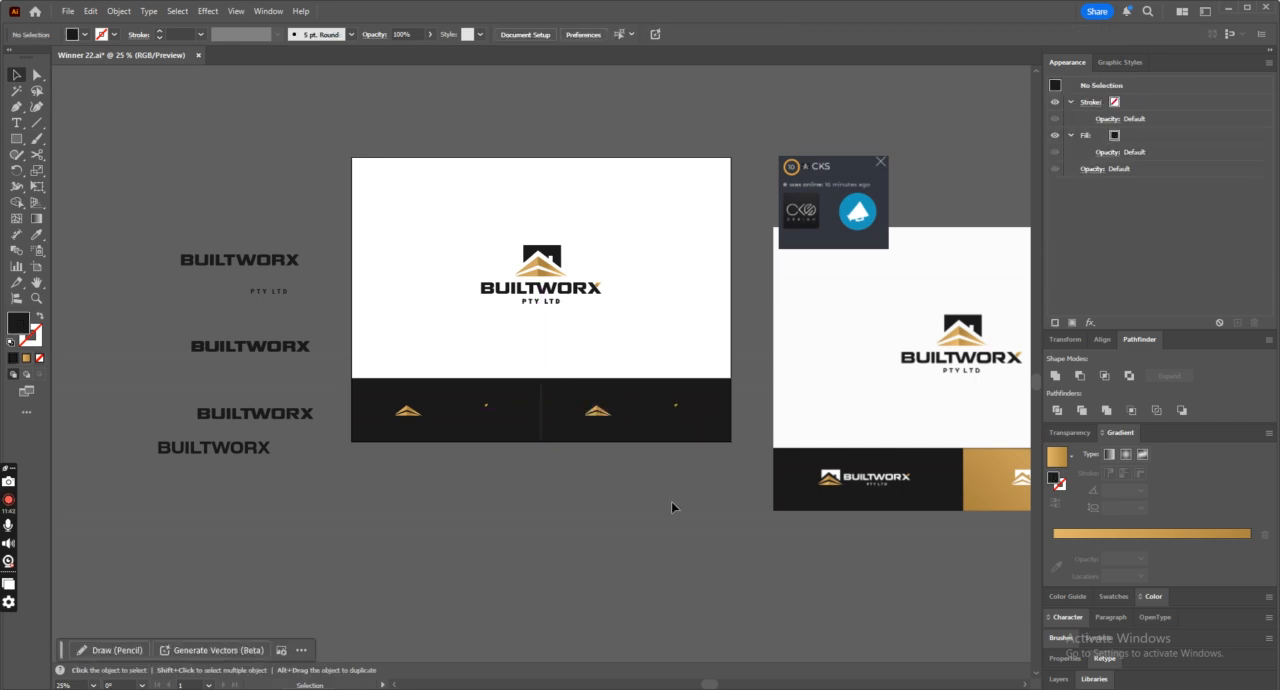
# Fill the lower-right panel rectangle with the gold gradient sampled from the artwork.
pyautogui.click(540, 403)
pyautogui.click(714, 393)
pyautogui.click(37, 235)
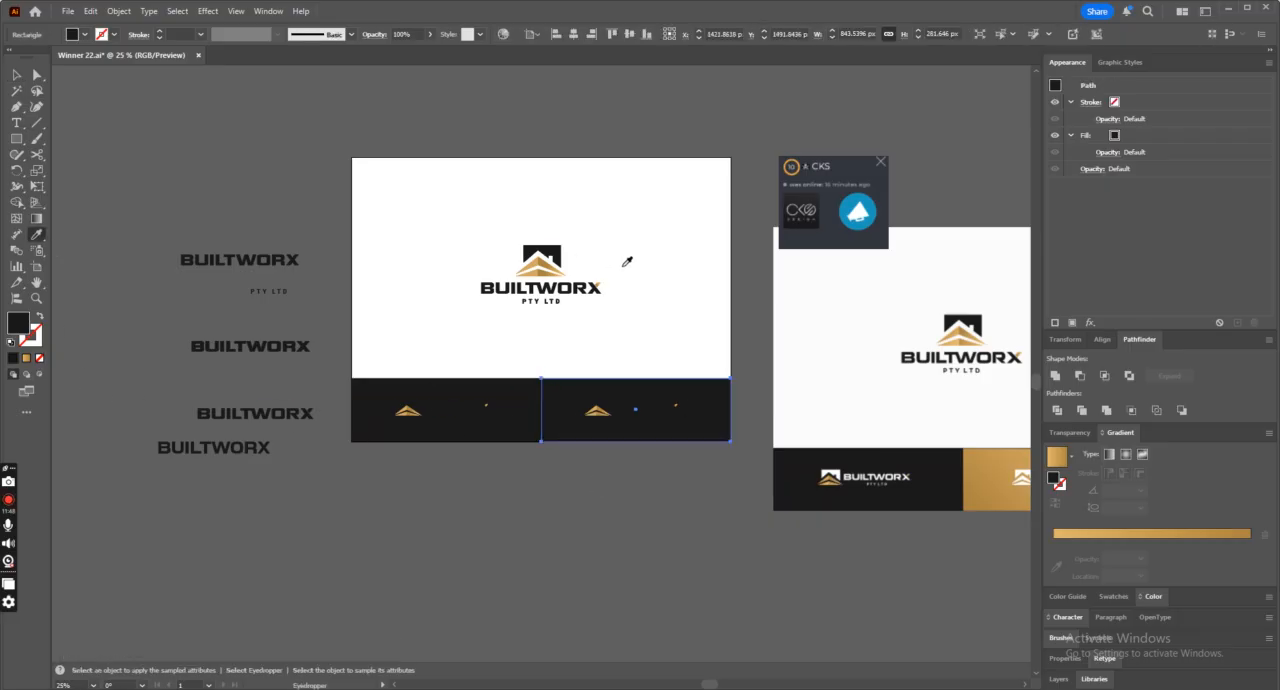
pyautogui.click(553, 258)
pyautogui.hotkey('ctrl', '=')
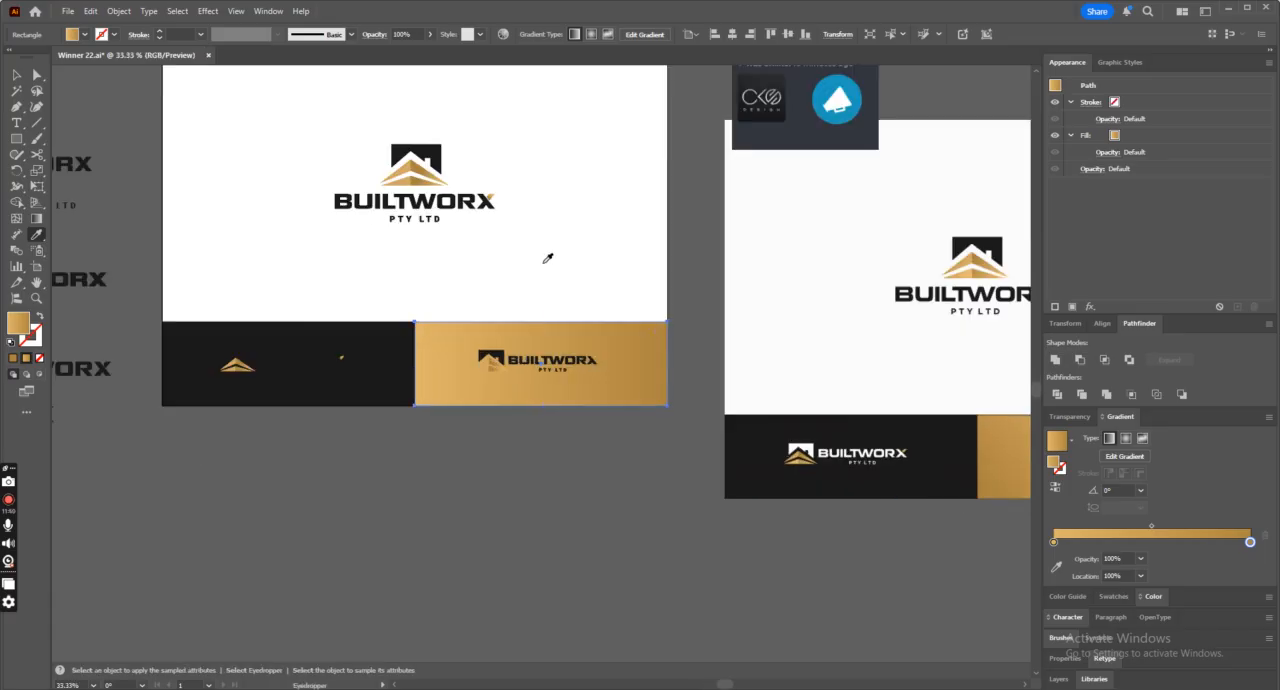
# Run the gold panel's gradient diagonally from lower left to upper right at about 14.5° and reverse its colors.
pyautogui.click(36, 218)
pyautogui.moveTo(402, 399)
pyautogui.mouseDown()
pyautogui.moveTo(600, 362)
pyautogui.moveTo(627, 341)
pyautogui.mouseUp()
pyautogui.click(1055, 502)
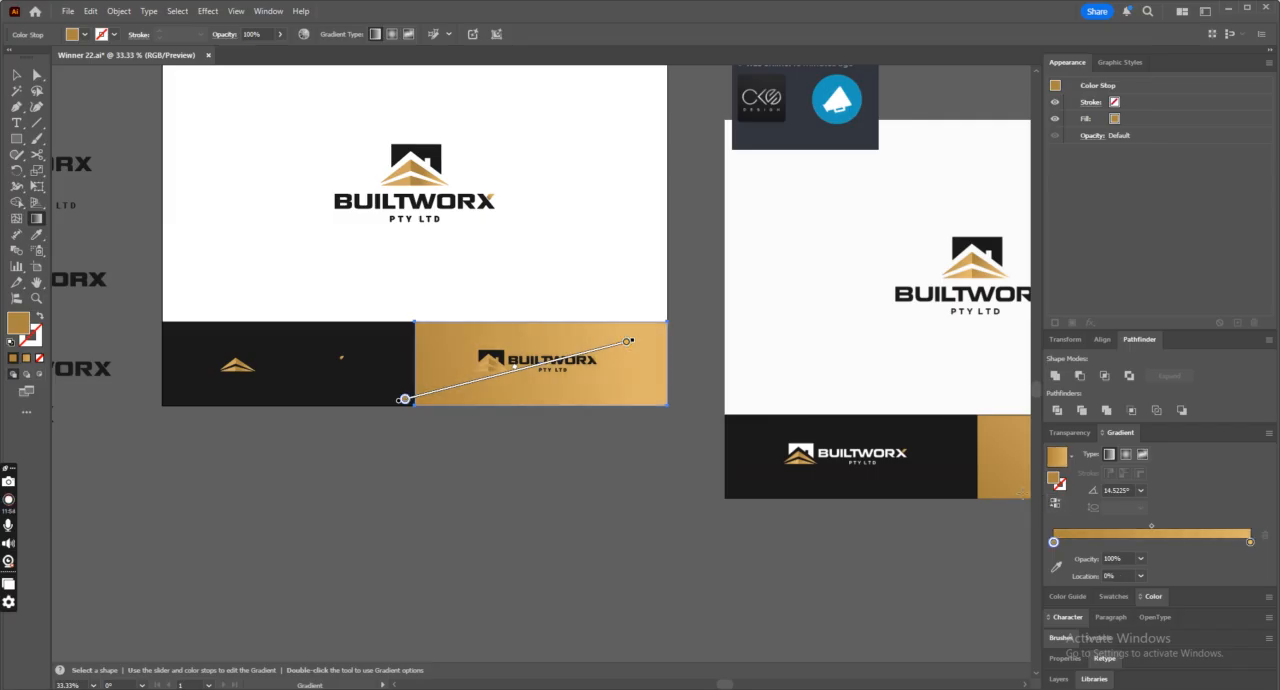
# Recolor the entire horizontal logo on the gold panel with white sampled from the artboard.
pyautogui.click(17, 76)
pyautogui.hotkey('ctrl', '-')
pyautogui.click(495, 367)
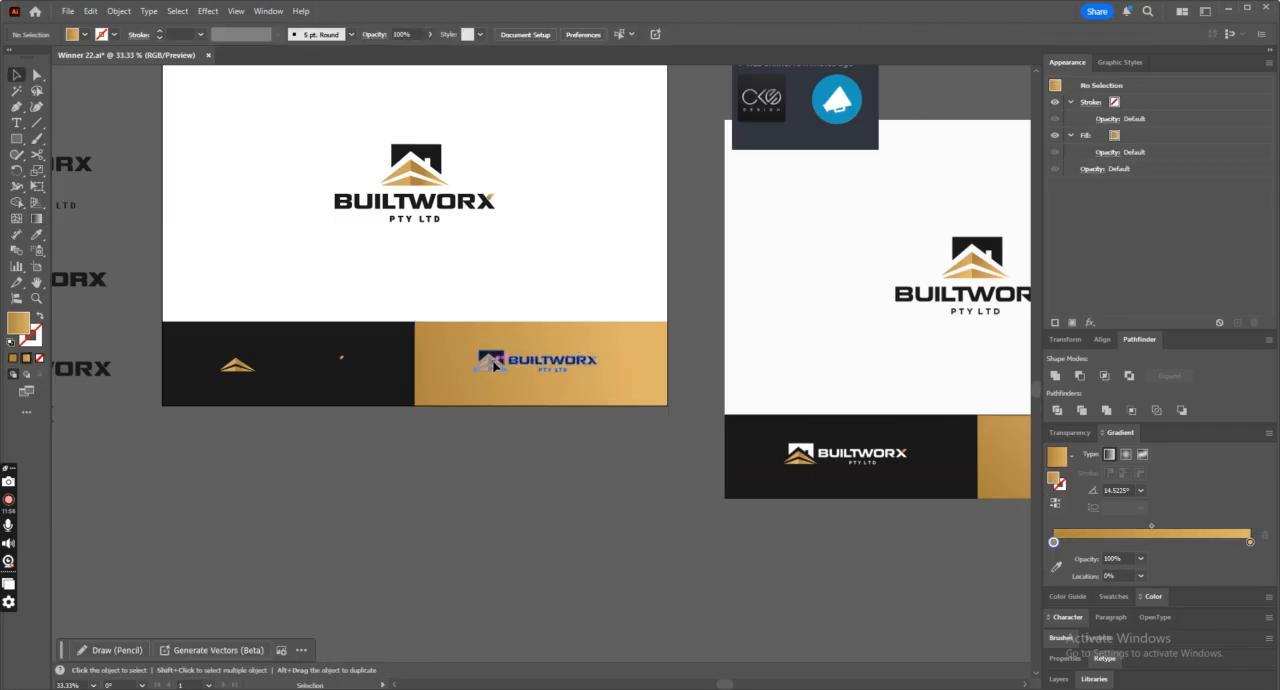
pyautogui.click(43, 246)
pyautogui.click(343, 263)
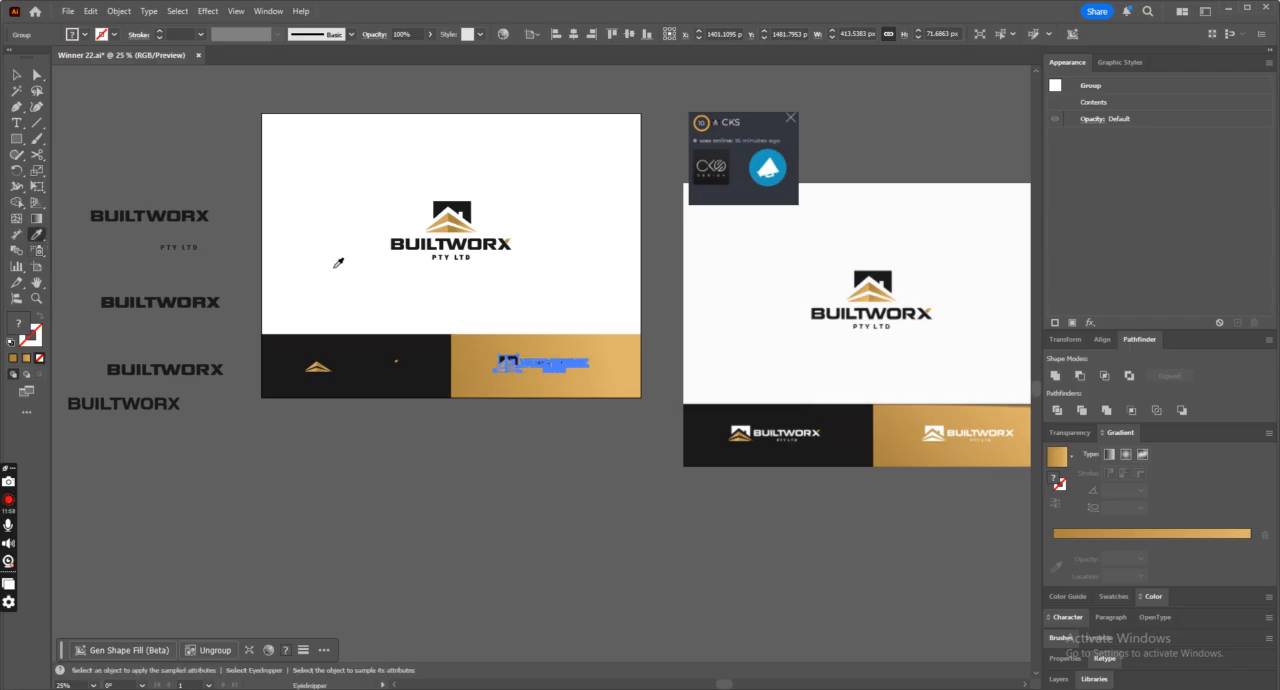
pyautogui.hotkey('ctrl', '+')
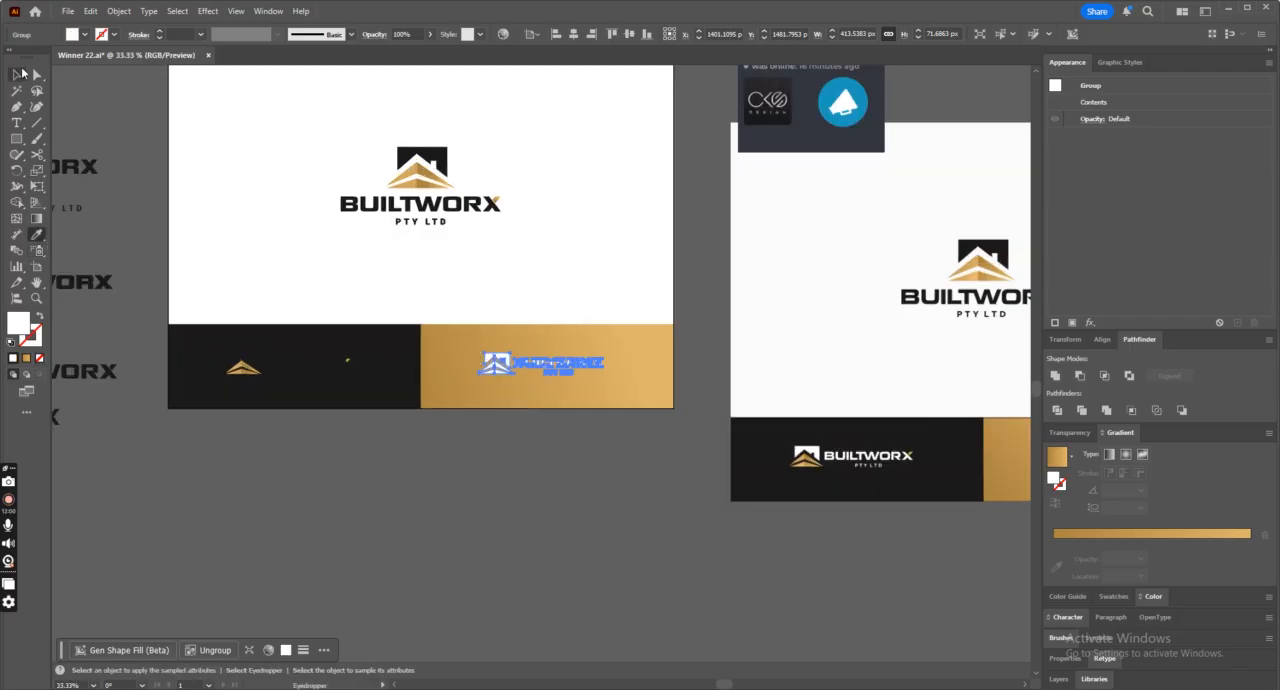
pyautogui.click(17, 75)
pyautogui.click(224, 170)
# Lock the dark panel rectangle behind the lower-left horizontal logo.
pyautogui.hotkey('ctrl', '+')
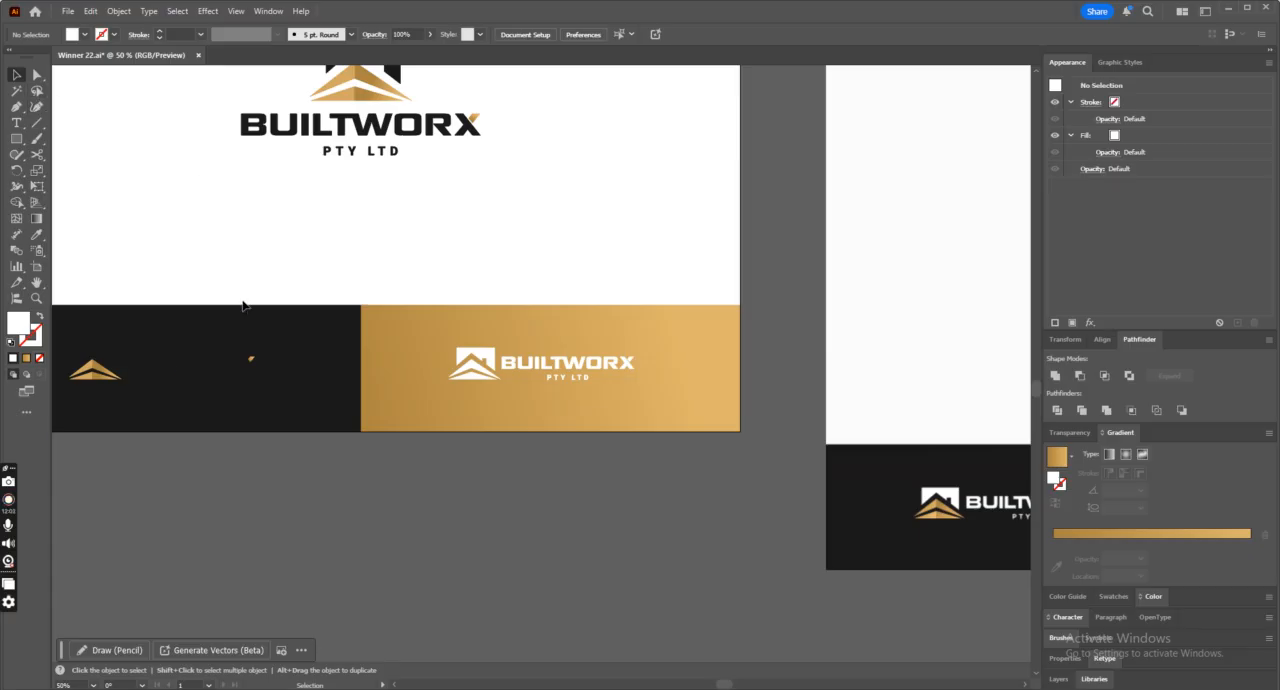
pyautogui.hotkey('ctrl', 'a')
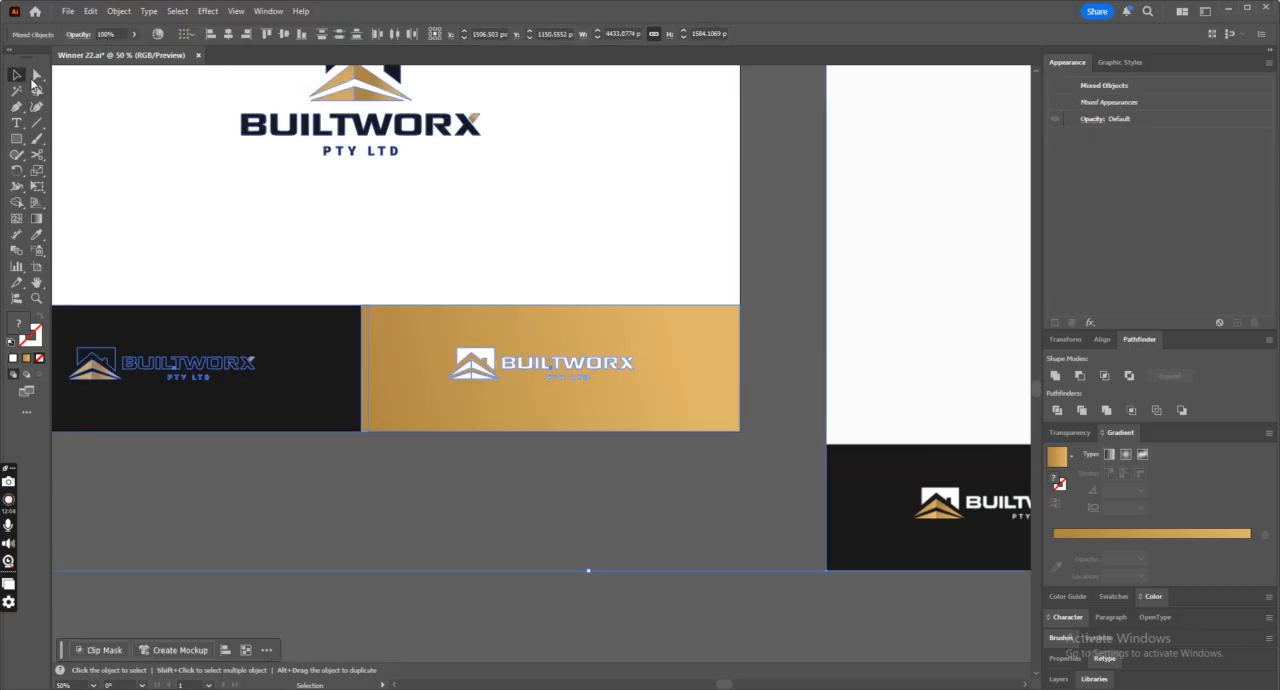
pyautogui.moveTo(190, 274); pyautogui.dragTo(345, 399)
pyautogui.hotkey('ctrl', '2')
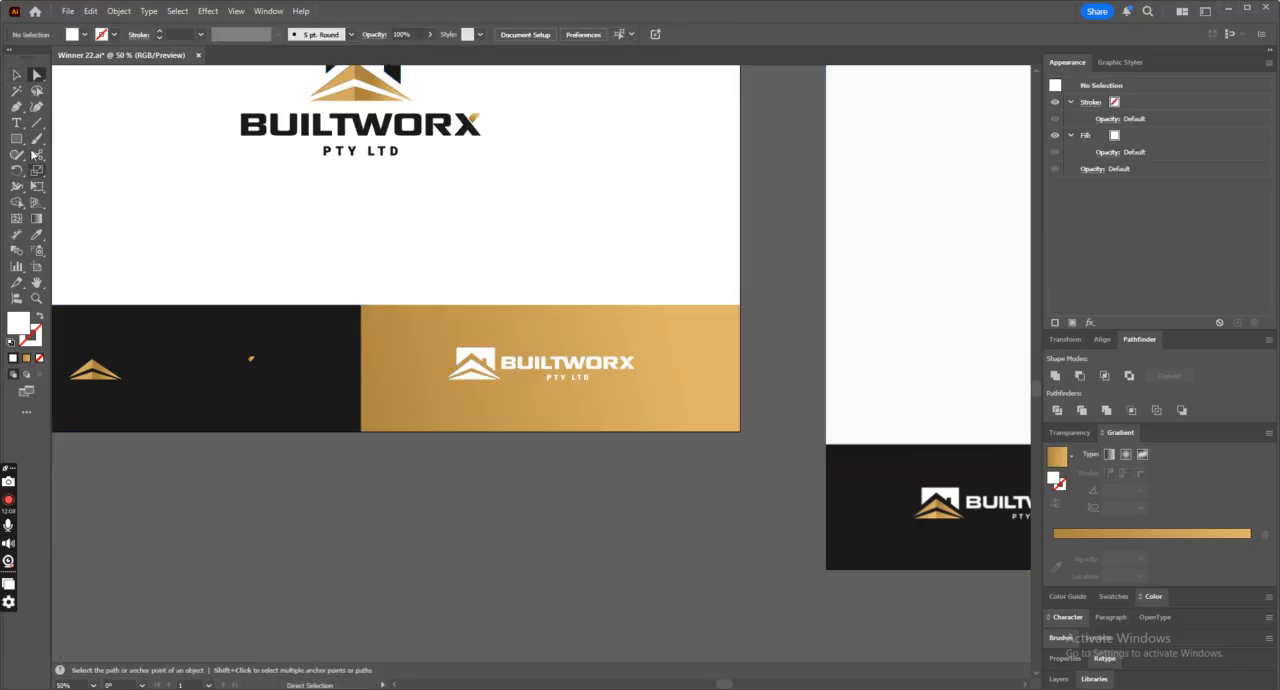
pyautogui.click(307, 318)
pyautogui.hotkey('ctrl', '2')
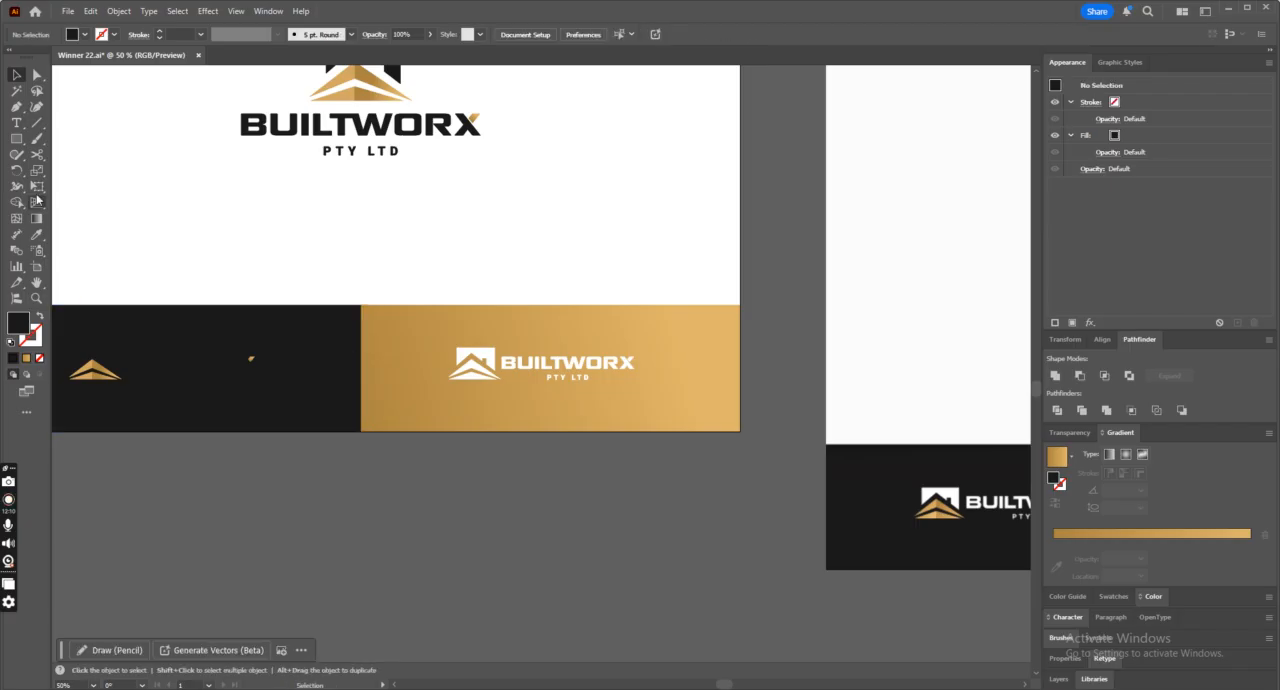
# Recolor all dark parts of the horizontal logo on the dark panel with white sampled from the artboard.
pyautogui.click(37, 75)
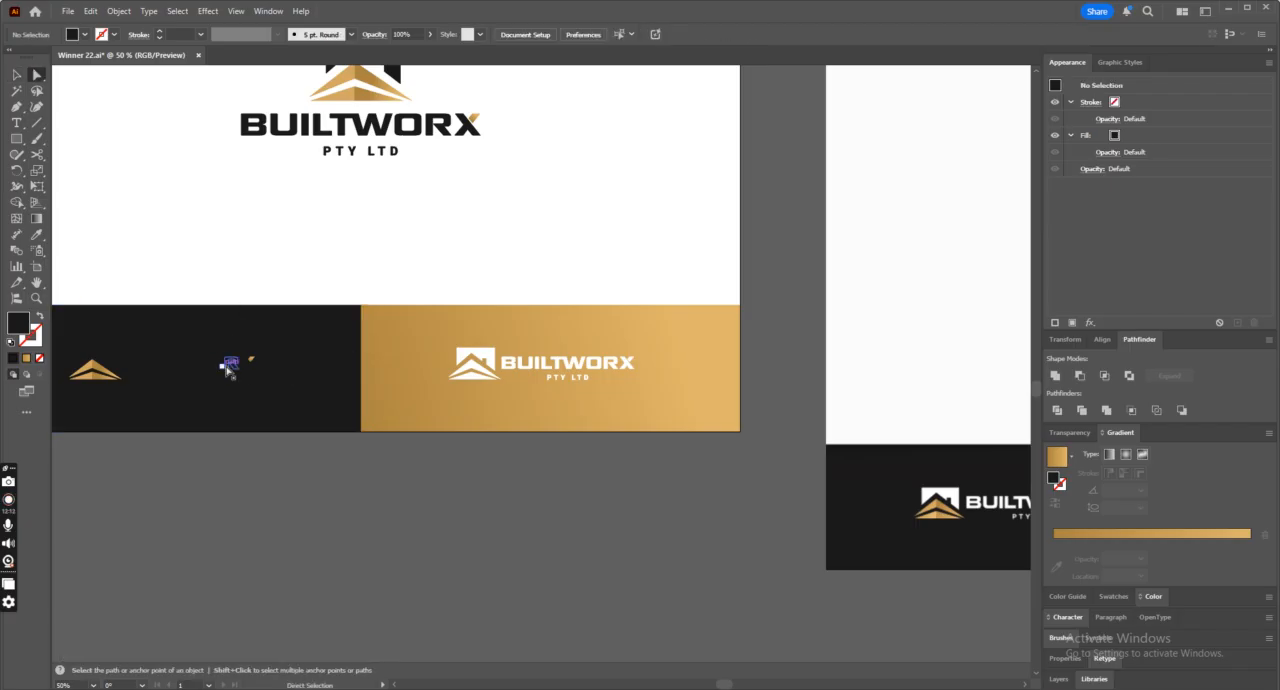
pyautogui.click(216, 362)
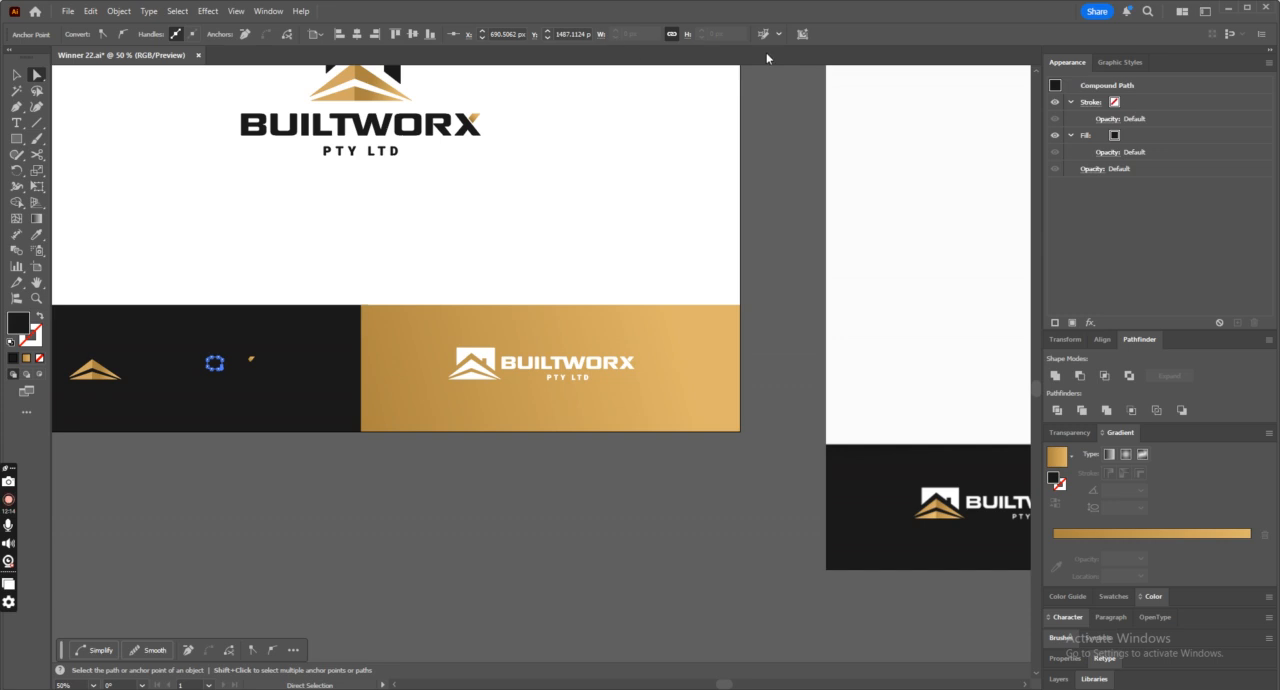
pyautogui.moveTo(210, 363); pyautogui.dragTo(234, 368)
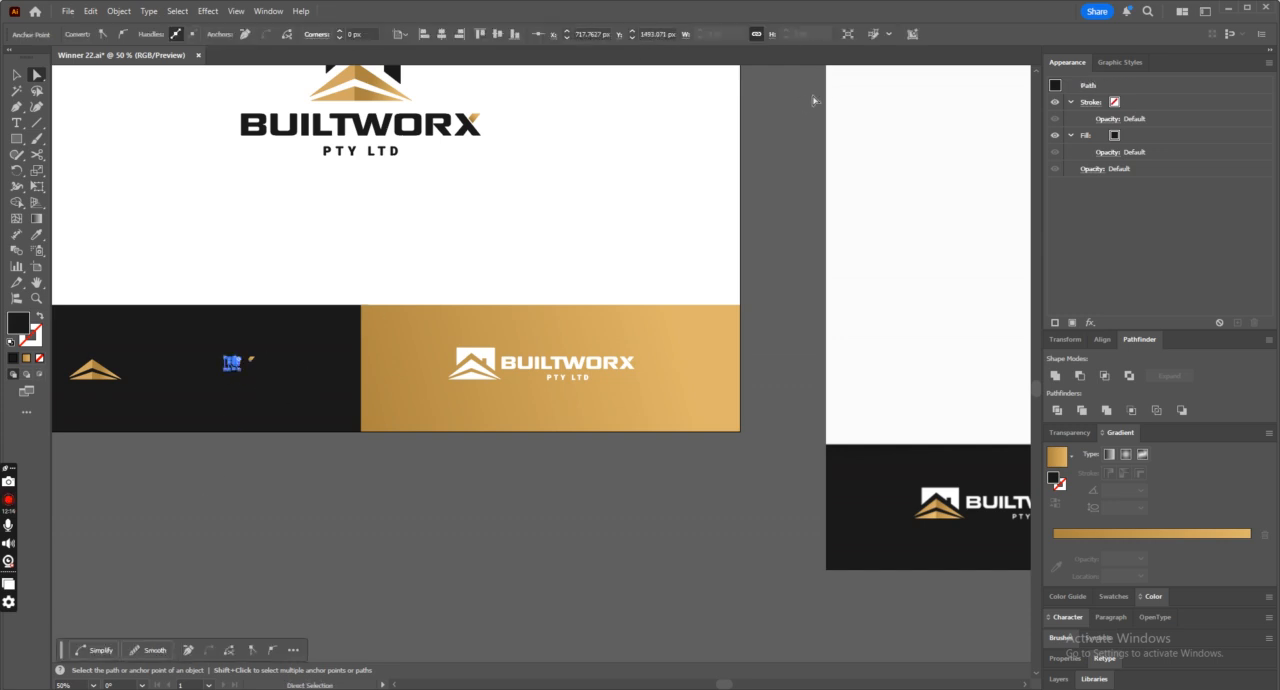
pyautogui.hotkey('ctrl', '+')
pyautogui.hotkey('ctrl', '+')
pyautogui.hotkey('ctrl', '+')
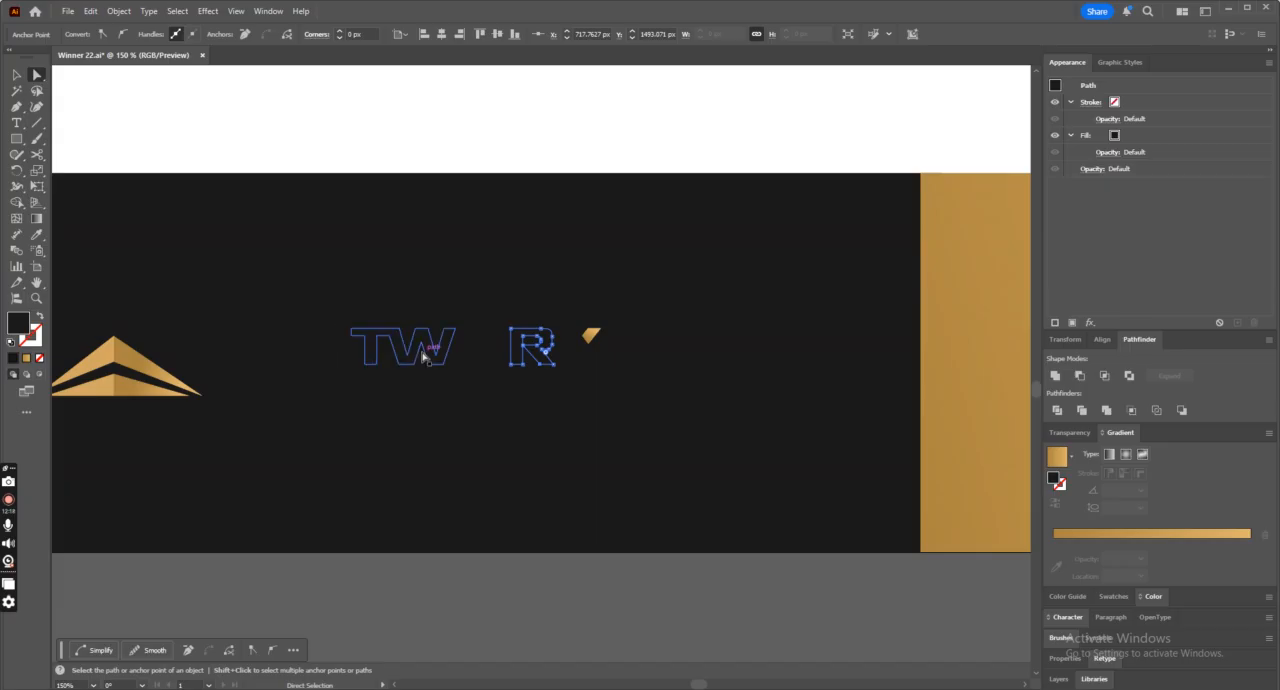
pyautogui.click(424, 340)
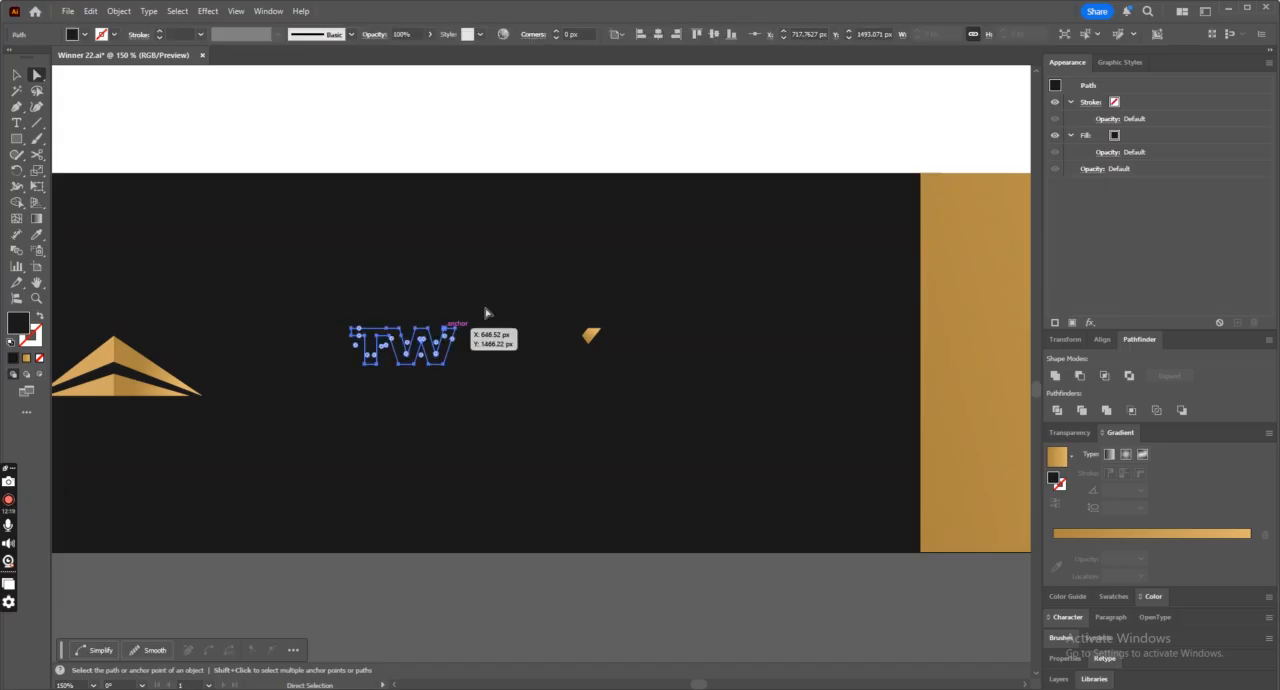
pyautogui.click(1085, 35)
pyautogui.click(37, 235)
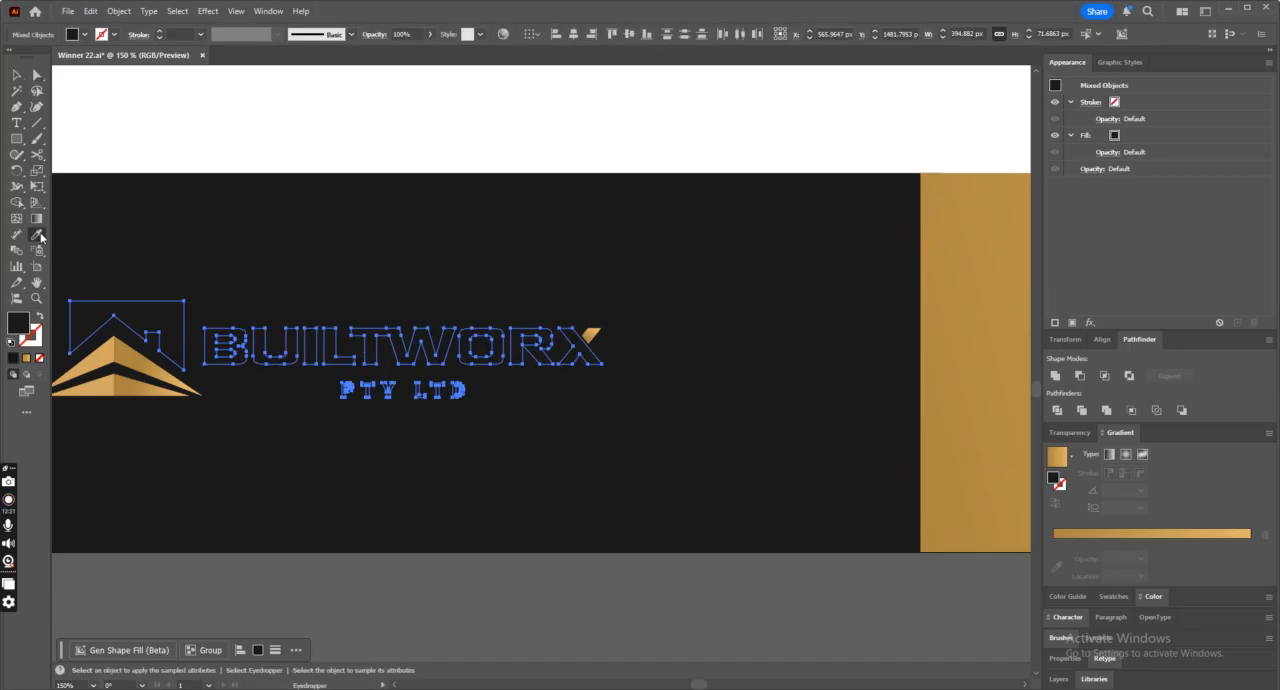
pyautogui.click(284, 143)
pyautogui.hotkey('ctrl', '-')
pyautogui.hotkey('ctrl', '-')
pyautogui.hotkey('ctrl', '-')
pyautogui.hotkey('ctrl', '-')
pyautogui.click(16, 75)
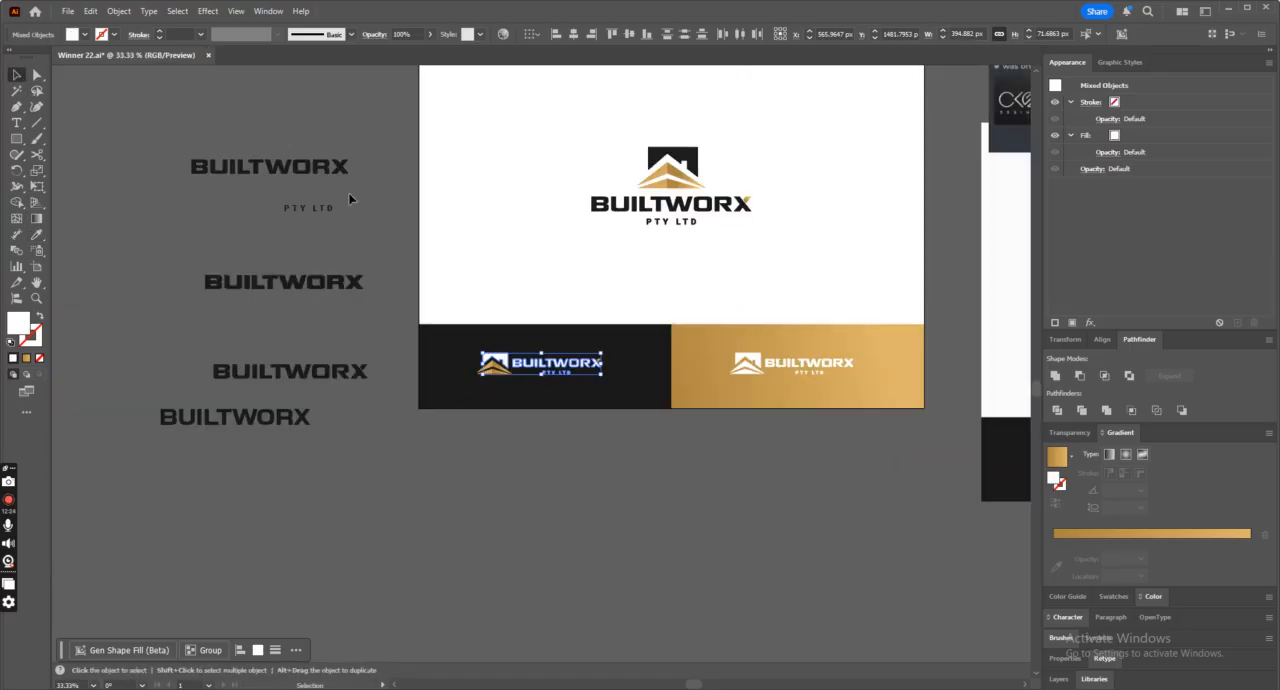
pyautogui.click(476, 242)
# Compare the recolored logo presentation with the reference, including the top edge of the gold panel.
pyautogui.scroll(1, 477, 242)
pyautogui.hotkey('ctrl', '+')
pyautogui.hotkey('ctrl', '+')
pyautogui.hotkey('ctrl', '+')
pyautogui.hotkey('ctrl', '-')
pyautogui.hotkey('ctrl', '-')
pyautogui.hotkey('ctrl', '-')
pyautogui.hotkey('ctrl', '-')
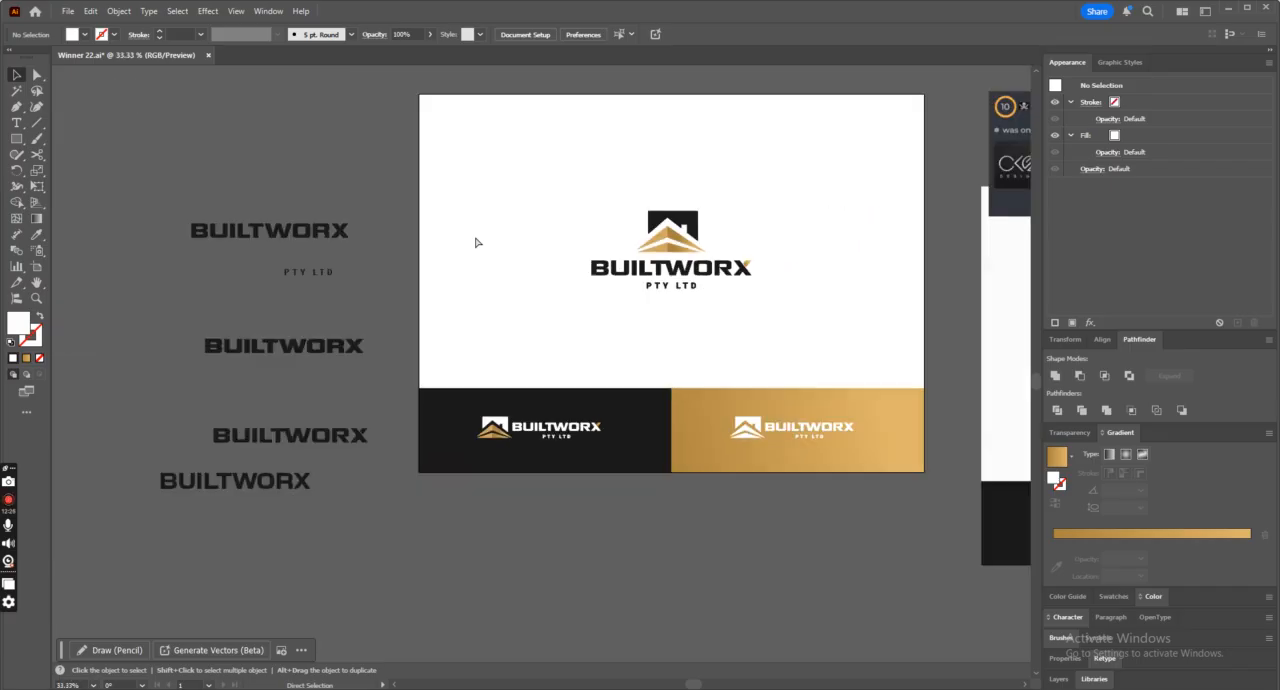
pyautogui.hotkey('ctrl', '+')
pyautogui.hotkey('ctrl', '+')
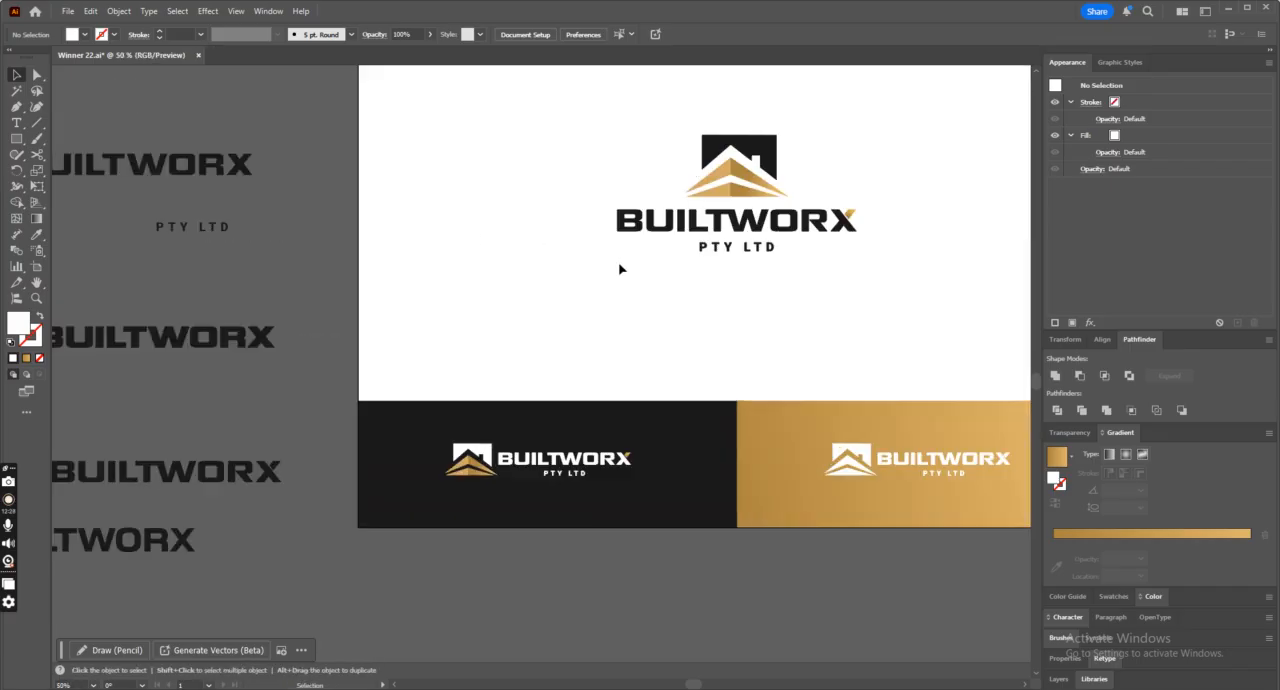
pyautogui.scroll(1, 624, 280)
pyautogui.hotkey('ctrl', 'a')
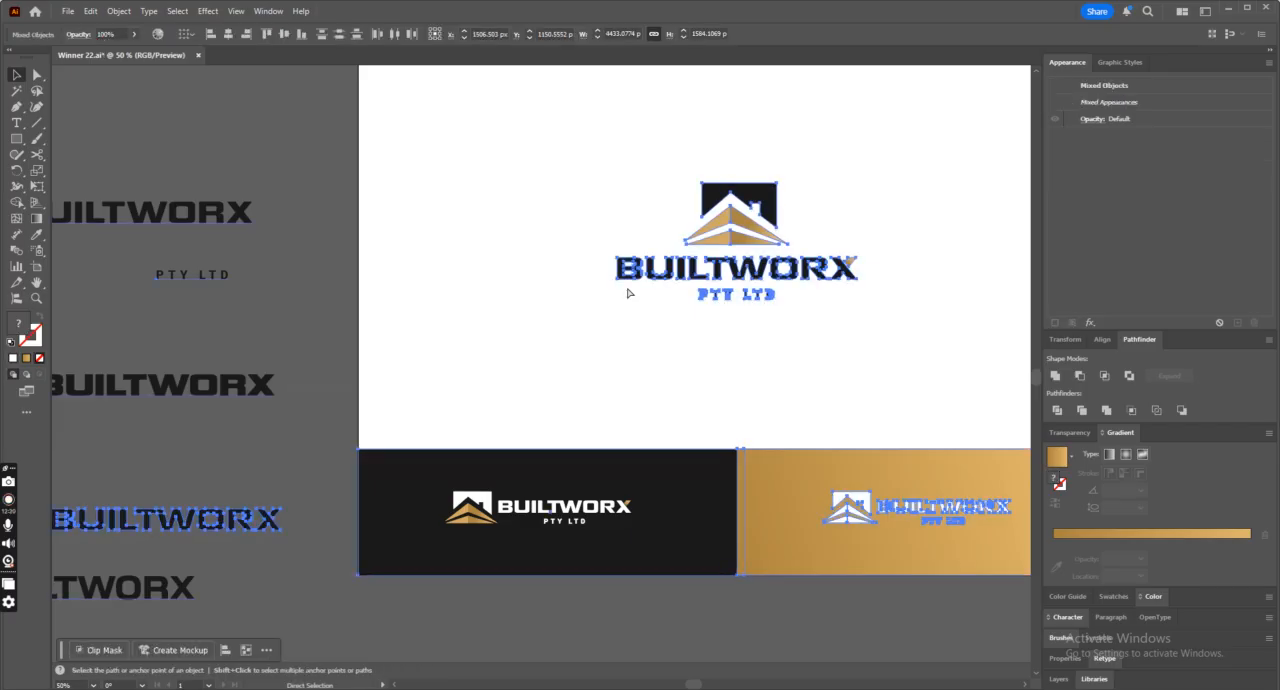
pyautogui.hotkey('ctrl', '-')
pyautogui.hotkey('ctrl', '-')
pyautogui.click(808, 468)
pyautogui.moveTo(801, 442)
pyautogui.mouseDown()
pyautogui.moveTo(660, 497)
pyautogui.moveTo(612, 492)
pyautogui.moveTo(632, 473)
pyautogui.moveTo(820, 456)
pyautogui.mouseUp()
pyautogui.hotkey('ctrl', '+')
# Draw a thin curved wedge along the gold panel's top edge, starting at its upper-left corner and widening toward the right, with the Pen tool.
pyautogui.click(21, 109)
pyautogui.click(231, 312)
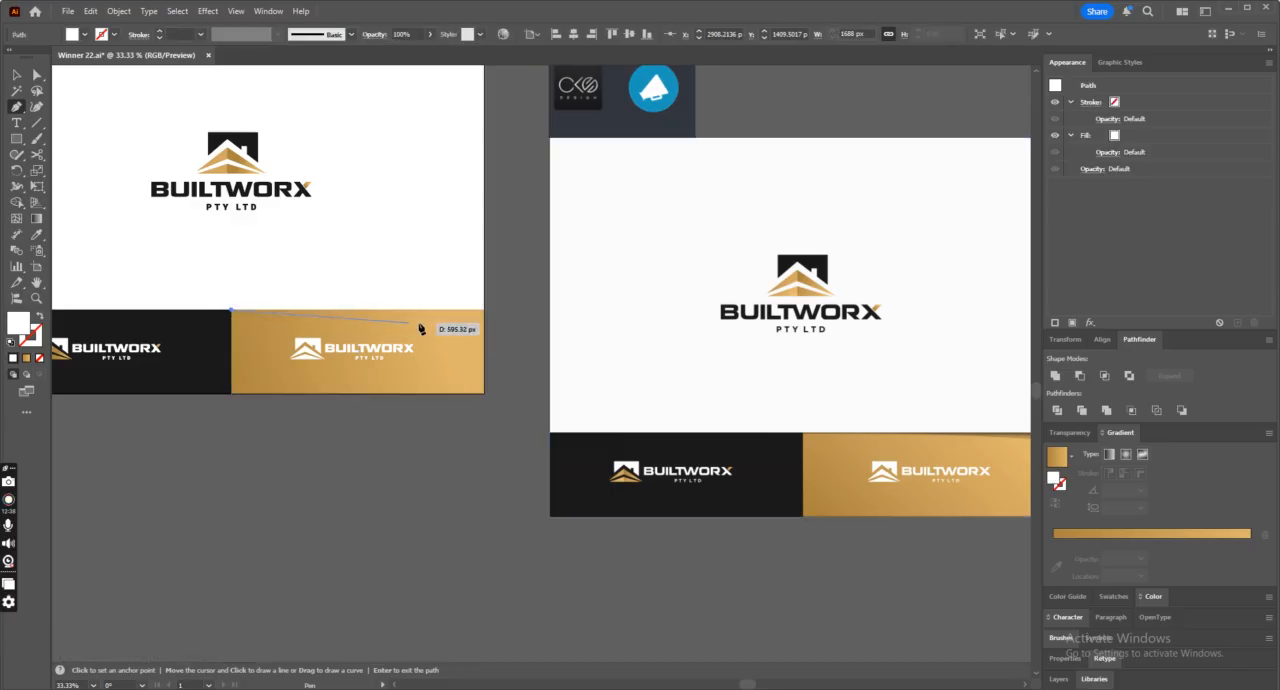
pyautogui.hotkey('ctrl', '-')
pyautogui.hotkey('ctrl', '-')
pyautogui.hotkey('ctrl', '+')
pyautogui.hotkey('ctrl', '+')
pyautogui.hotkey('ctrl', '+')
pyautogui.hotkey('ctrl', '+')
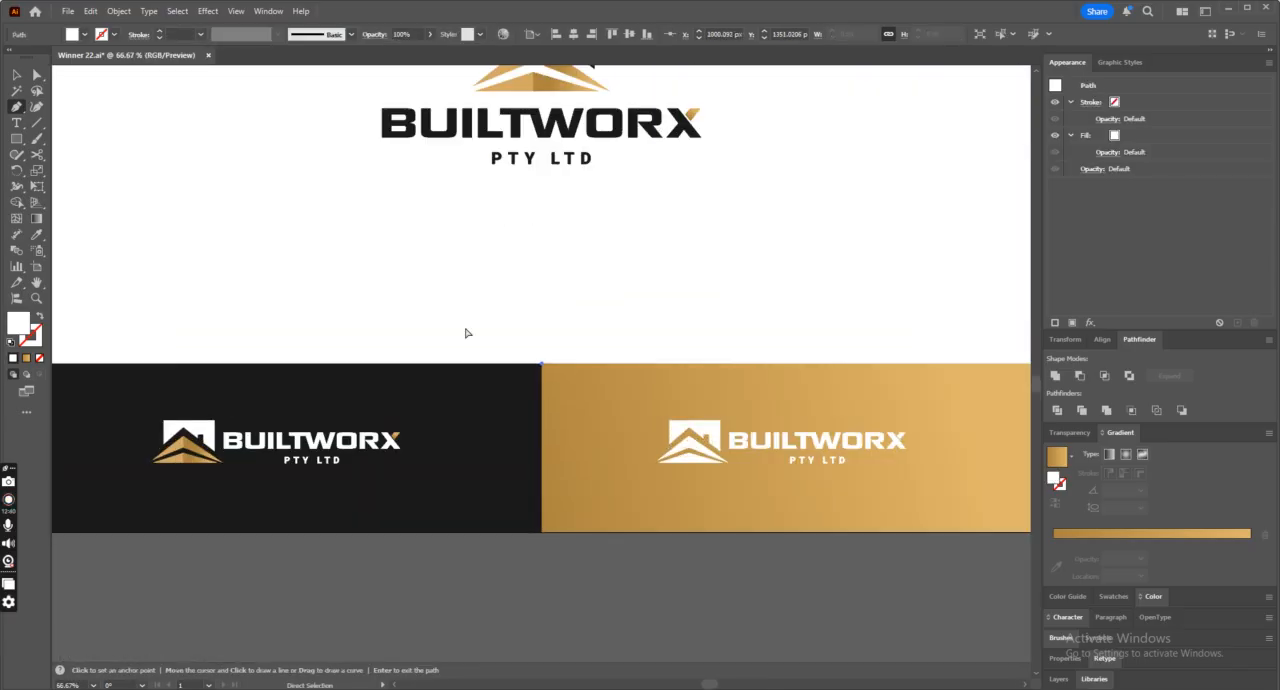
pyautogui.hscroll(10, 916, 646)
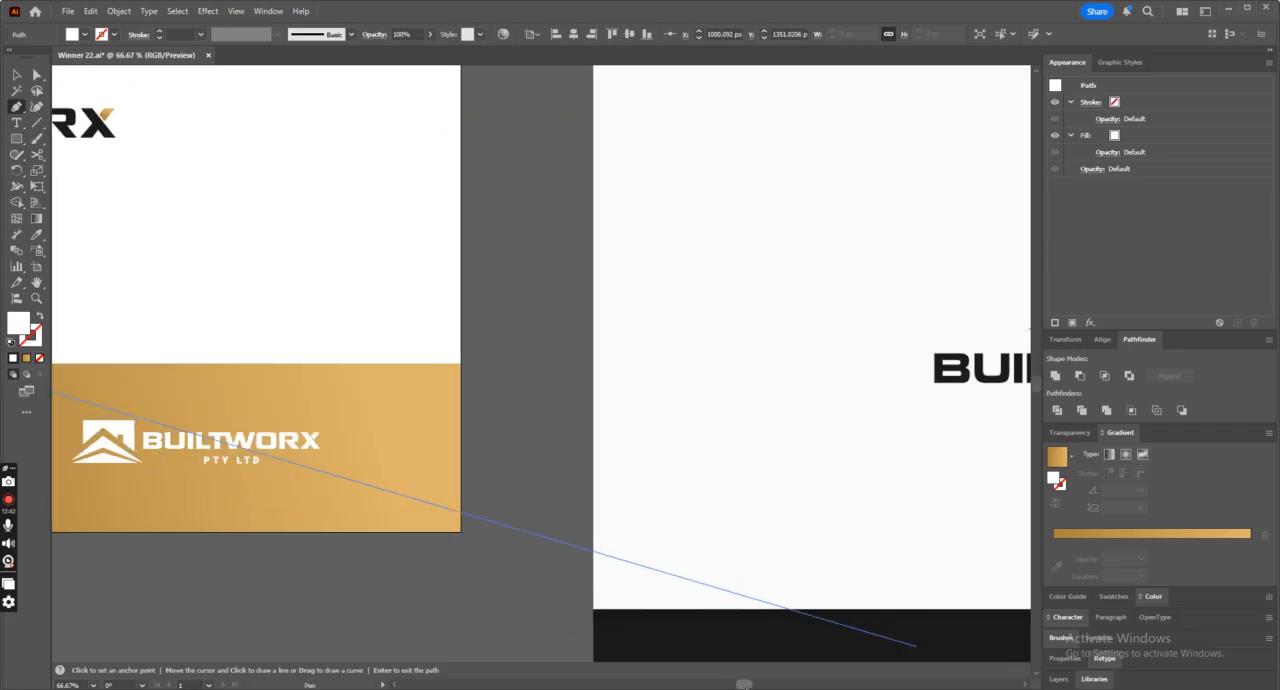
pyautogui.hscroll(-8, 916, 646)
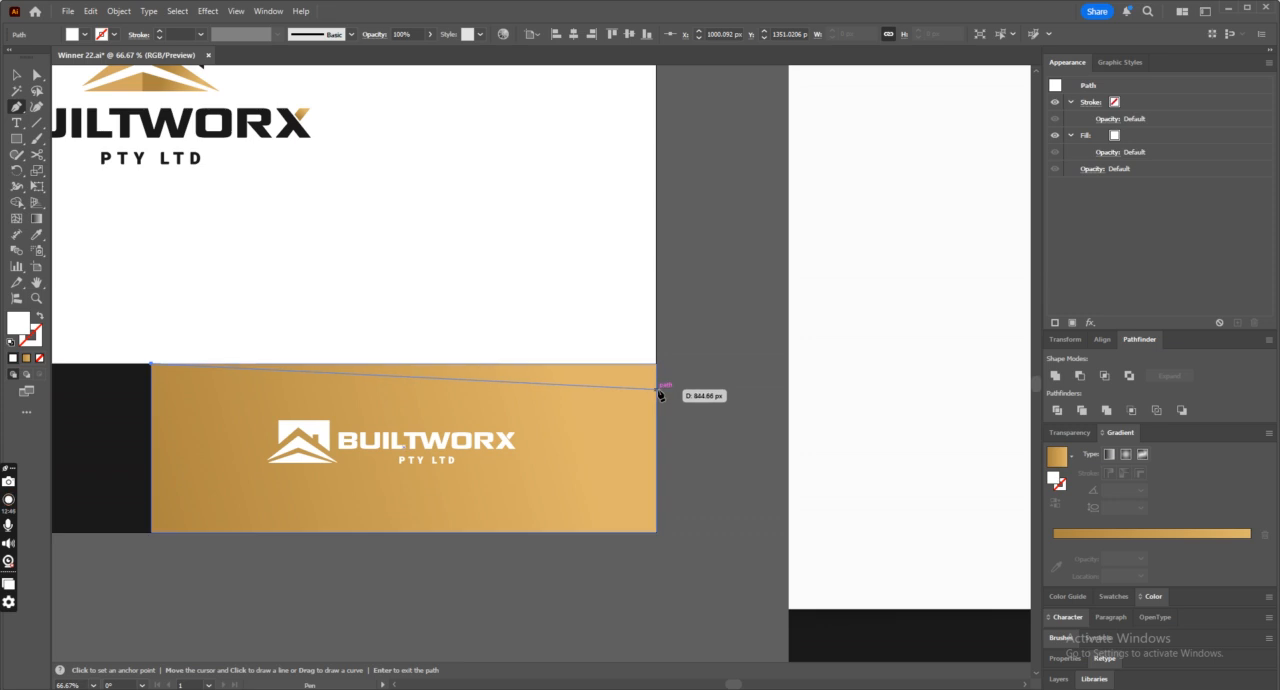
pyautogui.moveTo(656, 386)
pyautogui.mouseDown()
pyautogui.moveTo(717, 401)
pyautogui.moveTo(666, 364)
pyautogui.mouseUp()
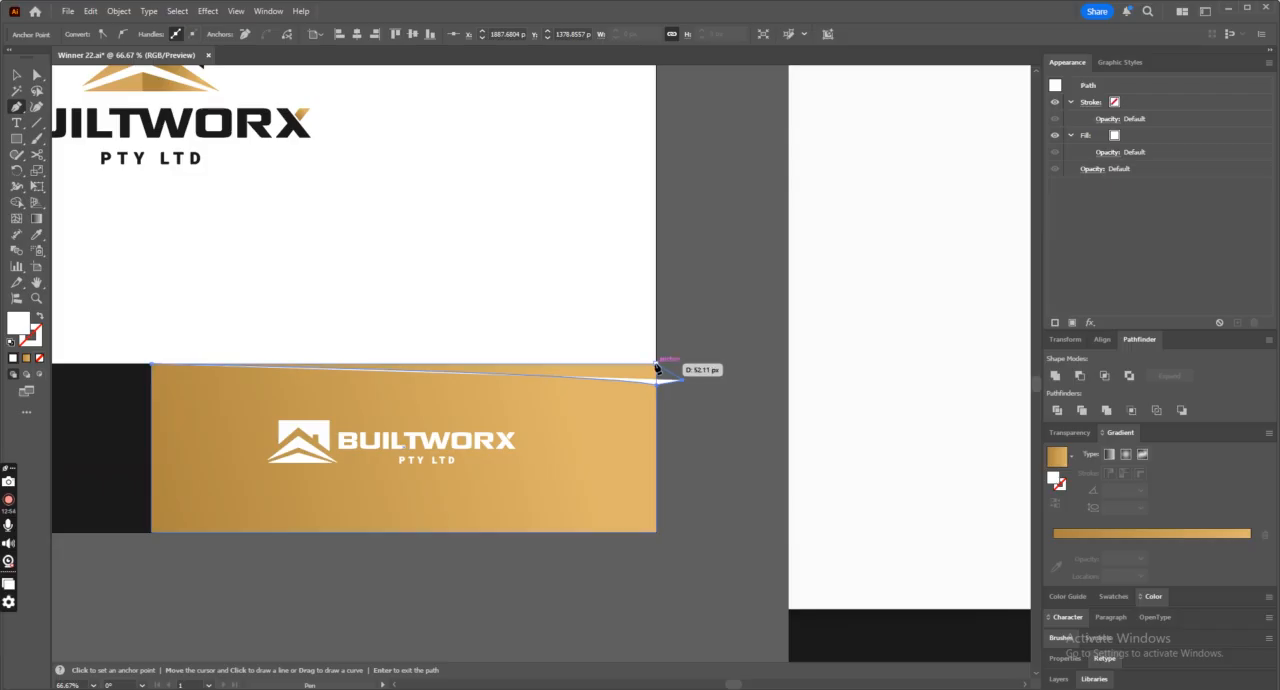
pyautogui.moveTo(152, 364); pyautogui.dragTo(126, 392)
# Trim the curved wedge to the gold panel's outline with the Shape Builder tool.
pyautogui.click(16, 75)
pyautogui.keyDown('shift'); pyautogui.click(640, 410); pyautogui.keyUp('shift')
pyautogui.hotkey('shift', 'm')
pyautogui.moveTo(268, 341); pyautogui.dragTo(312, 360)
pyautogui.click(16, 75)
pyautogui.click(726, 380)
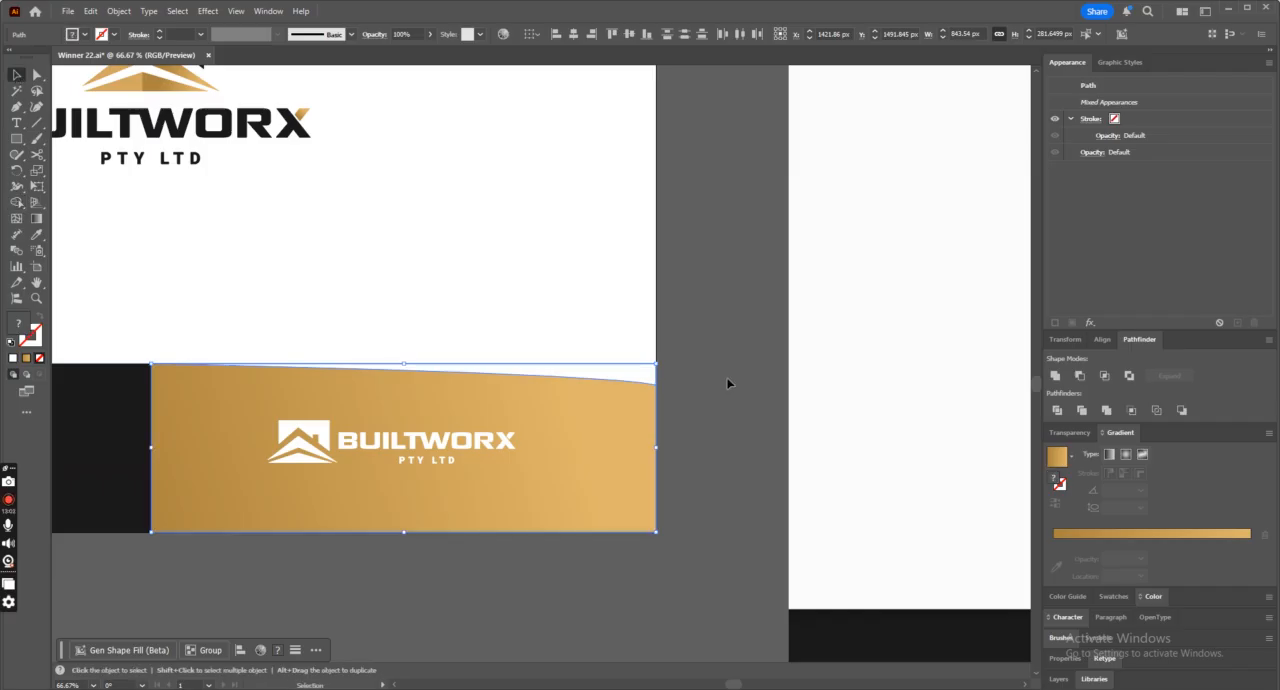
# Fill the curved wedge with a gradient from dark gray to lighter gray, with the end stop at 0% opacity.
pyautogui.click(640, 374)
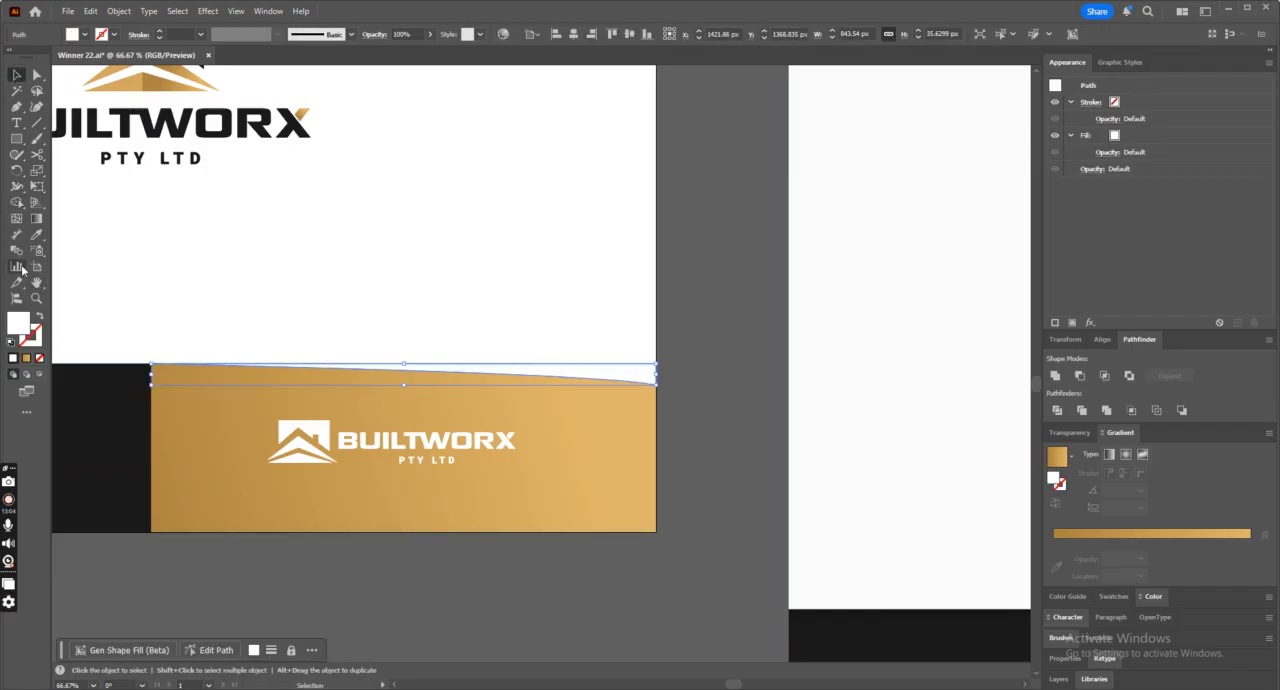
pyautogui.click(26, 360)
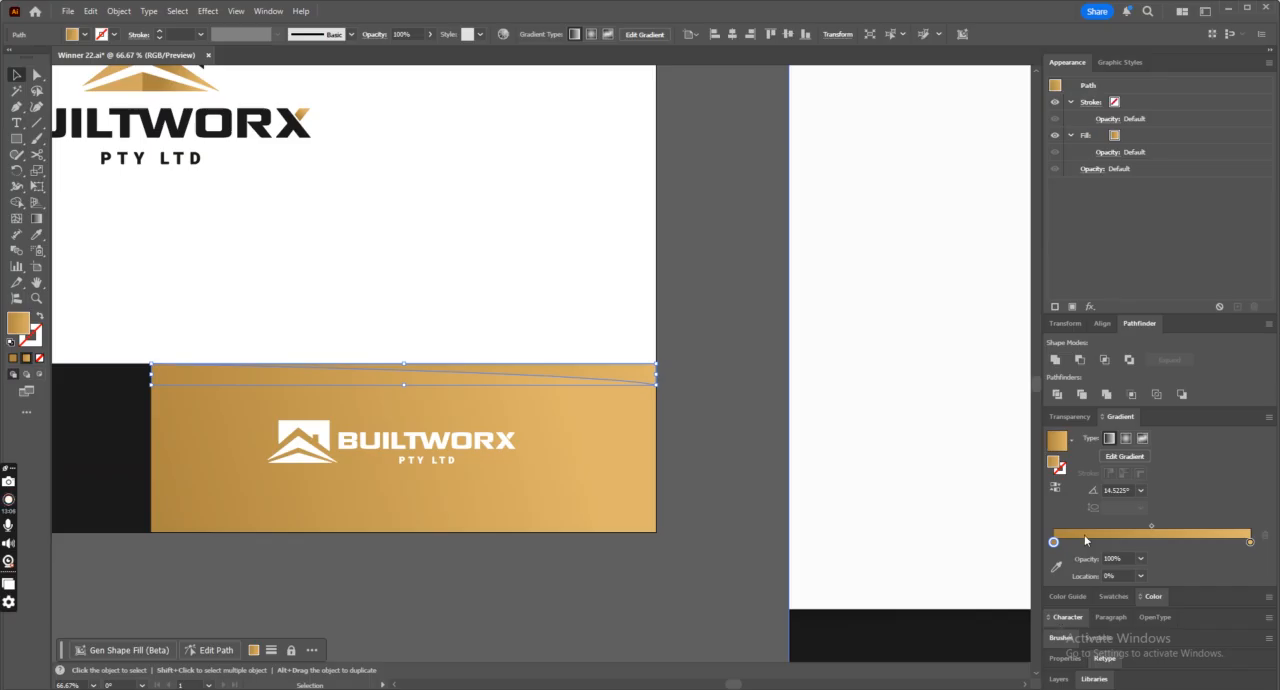
pyautogui.doubleClick(1053, 541)
pyautogui.click(1084, 423)
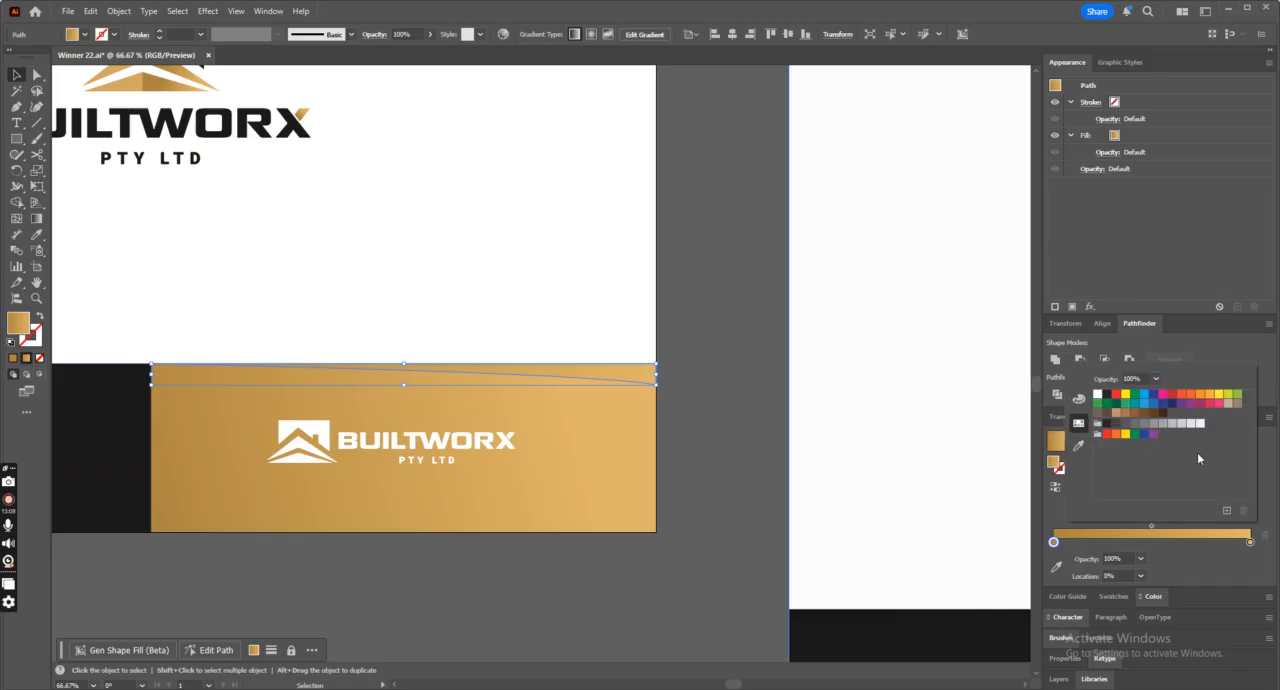
pyautogui.click(1125, 424)
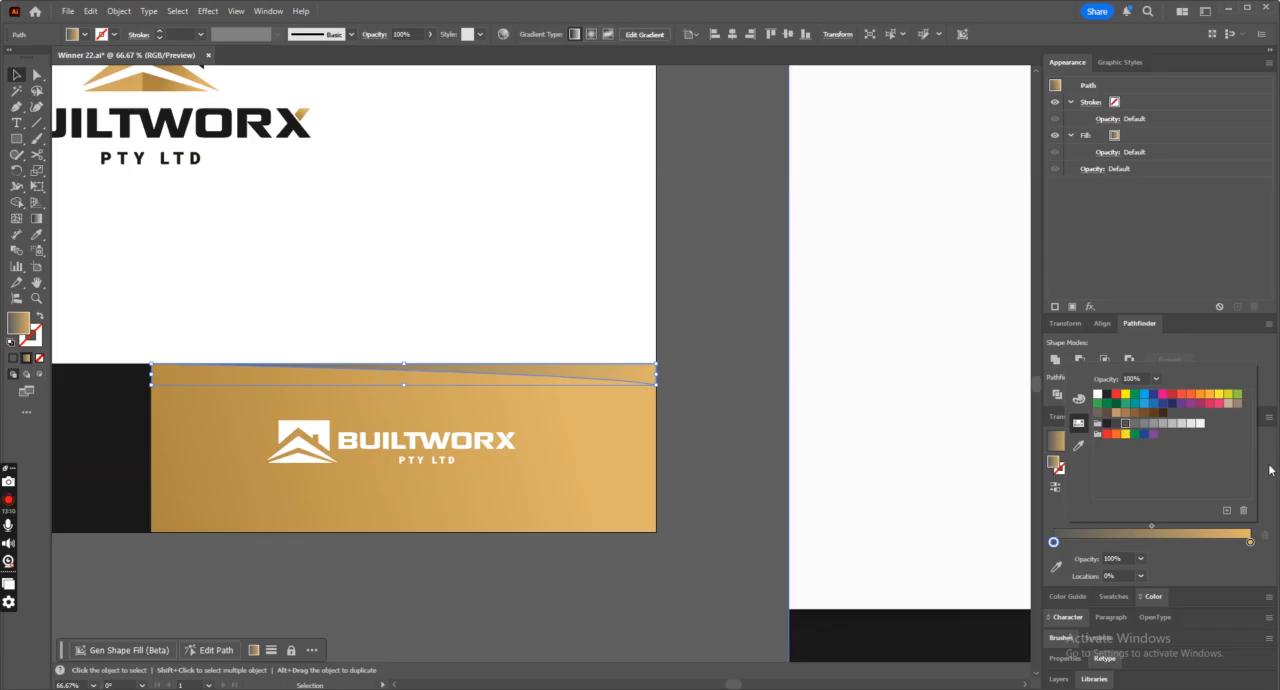
pyautogui.doubleClick(1250, 541)
pyautogui.click(1154, 424)
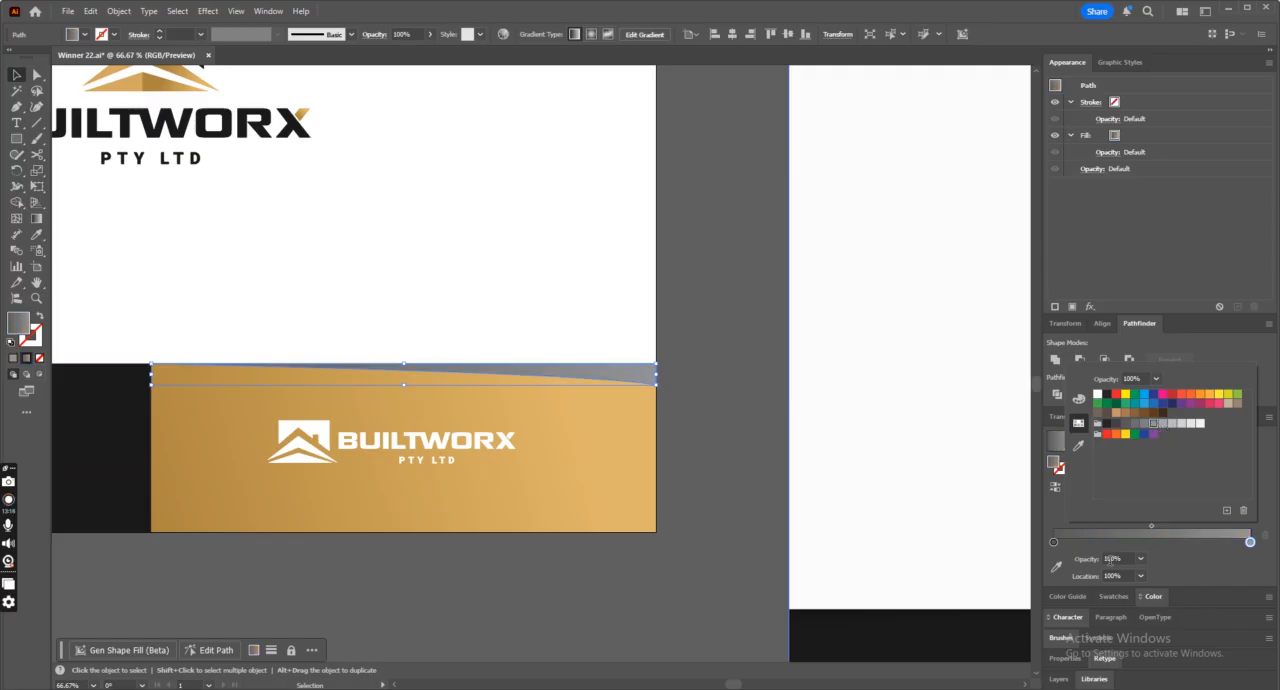
pyautogui.click(1141, 559)
pyautogui.click(1154, 399)
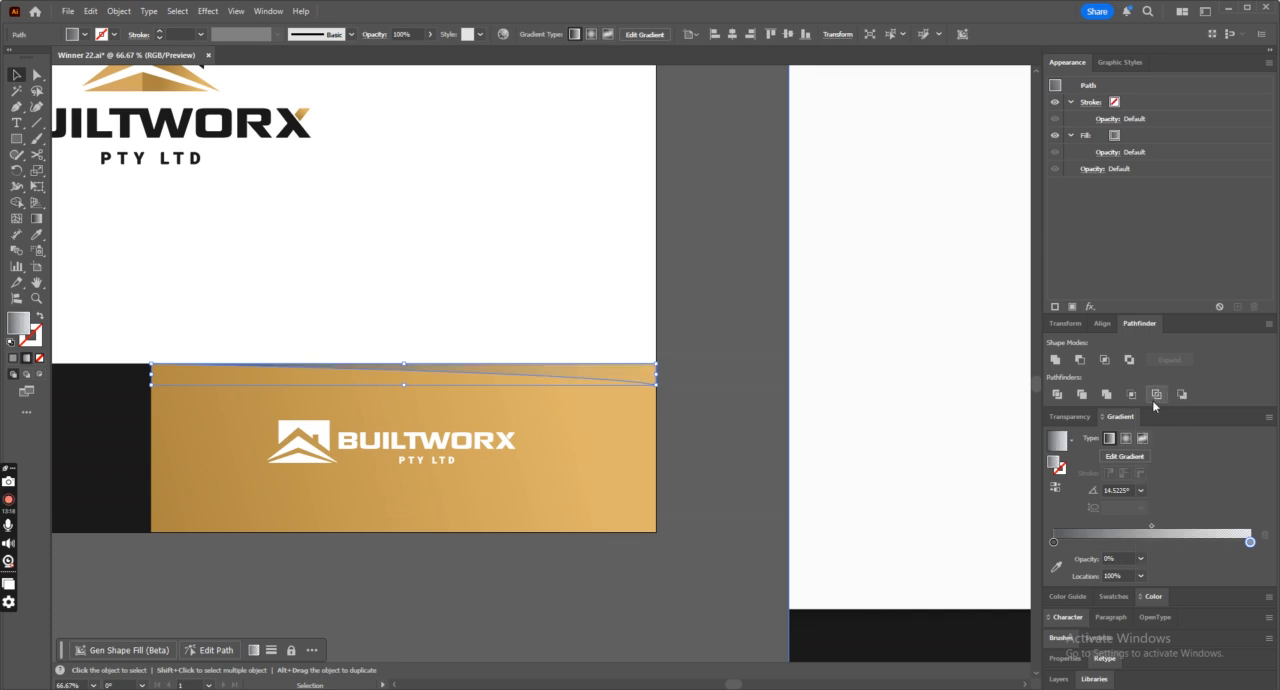
pyautogui.click(508, 264)
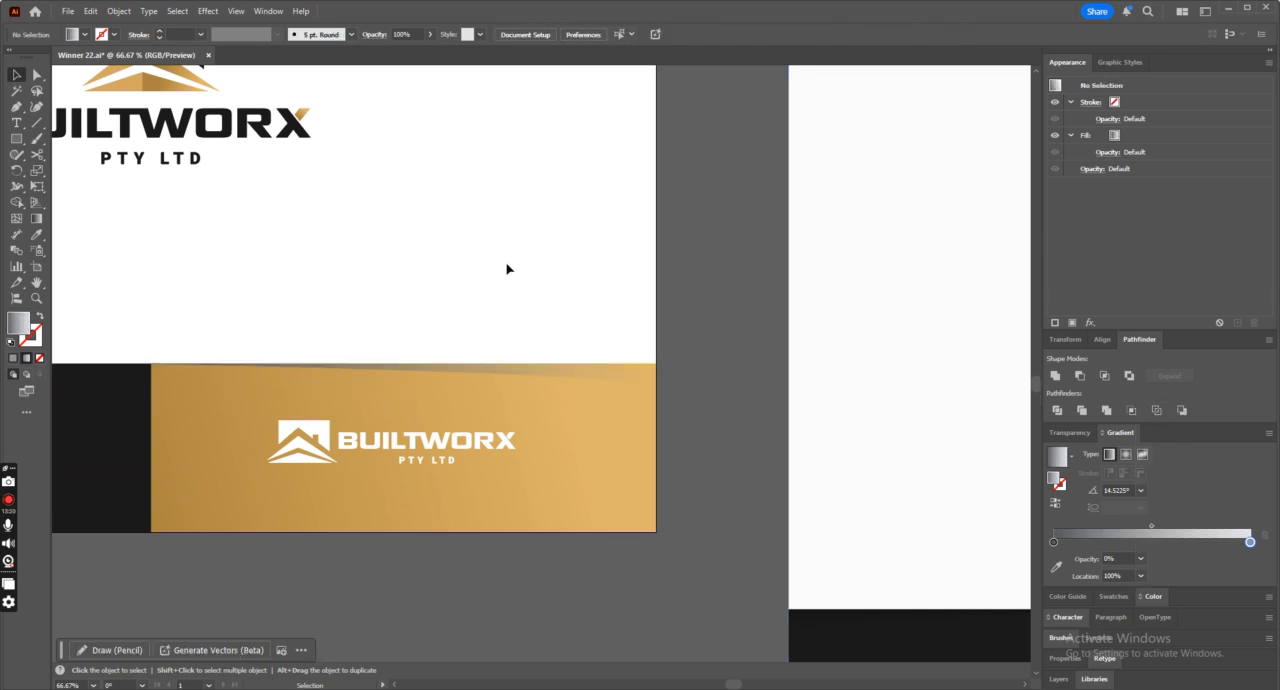
# Redirect the wedge's gray gradient to run from past its middle to beyond the right edge, at about -2.34°.
pyautogui.click(542, 363)
pyautogui.hotkey('ctrl', '-')
pyautogui.hotkey('ctrl', '-')
pyautogui.hotkey('ctrl', '-')
pyautogui.hotkey('ctrl', '-')
pyautogui.hotkey('ctrl', '+')
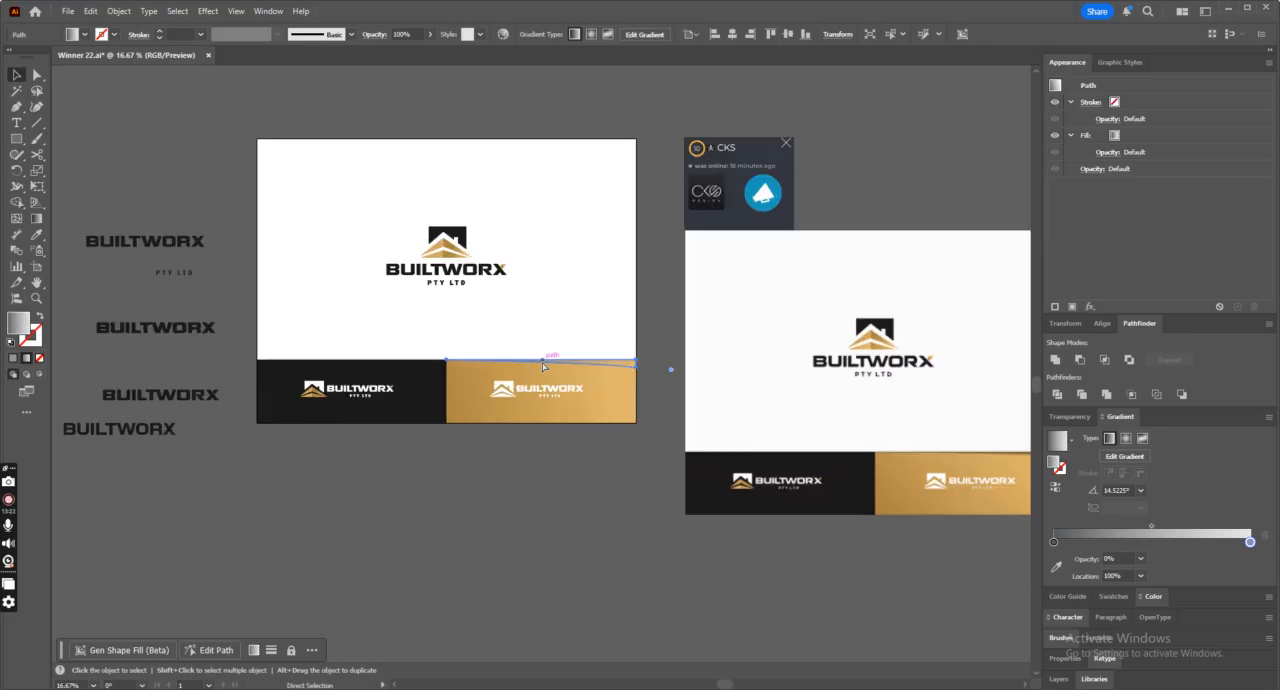
pyautogui.hotkey('ctrl', '+')
pyautogui.hotkey('ctrl', '+')
pyautogui.hotkey('ctrl', '+')
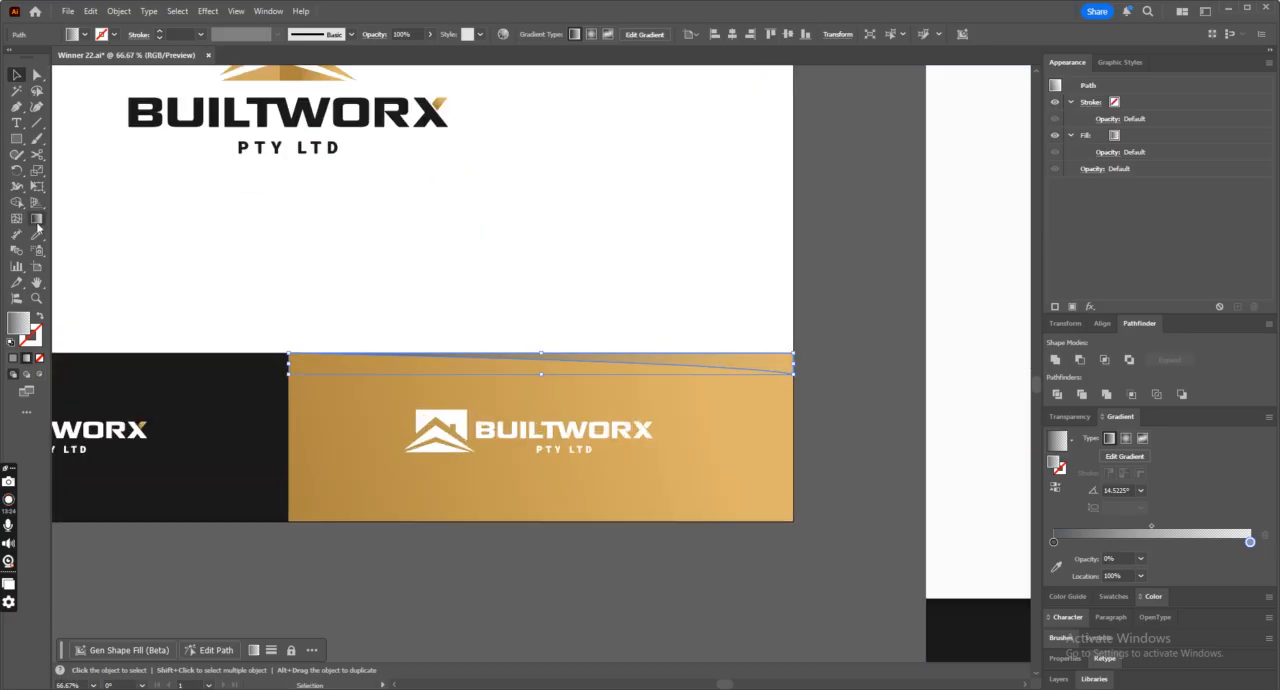
pyautogui.click(36, 220)
pyautogui.moveTo(618, 355); pyautogui.dragTo(881, 367)
pyautogui.doubleClick(1250, 542)
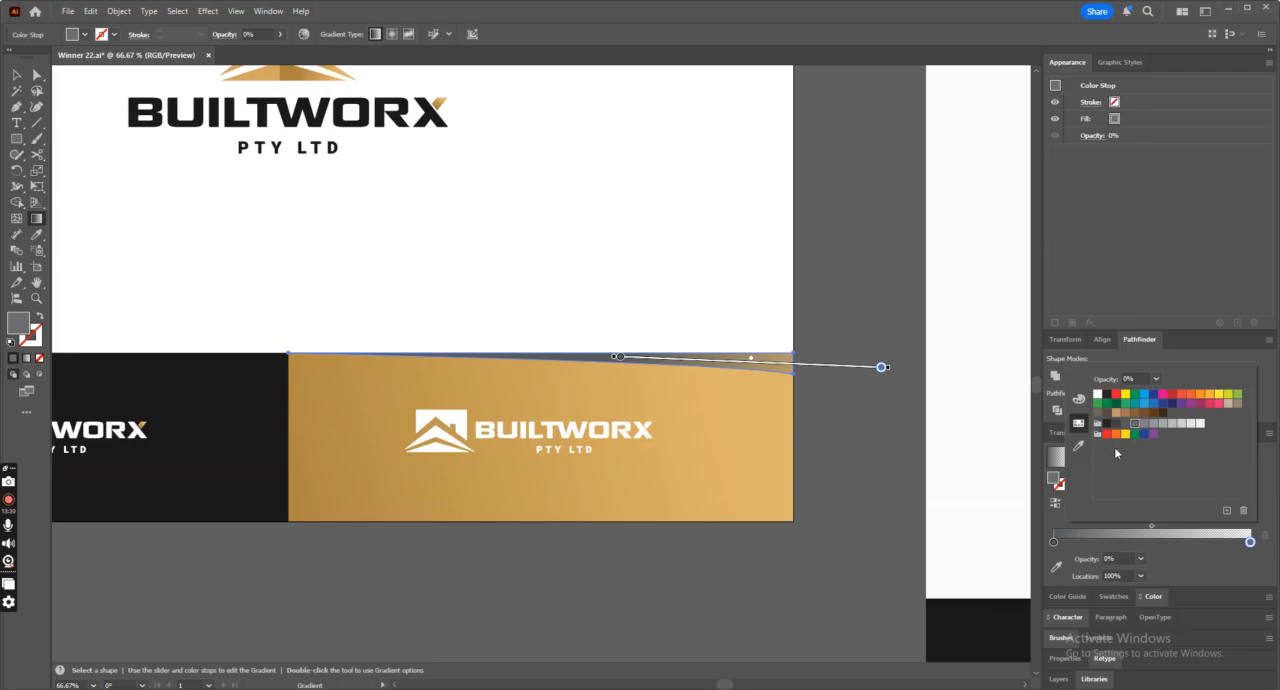
pyautogui.click(21, 80)
pyautogui.click(706, 258)
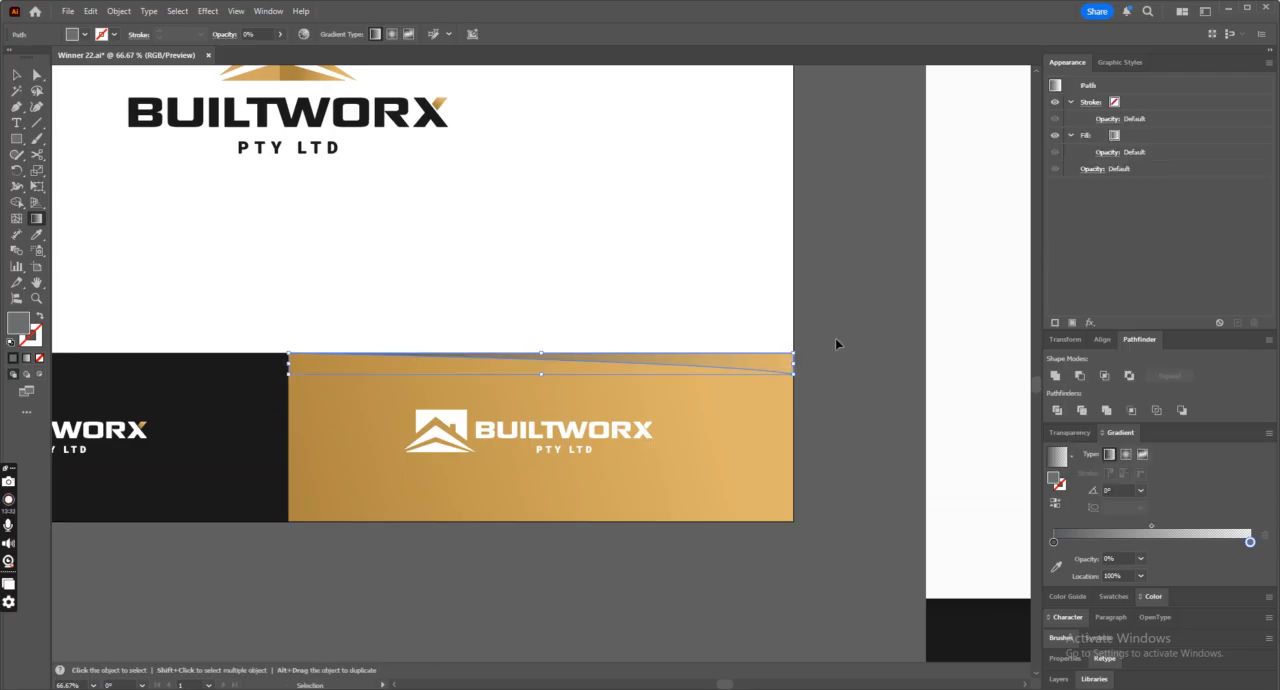
pyautogui.hotkey('ctrl', 'z')
pyautogui.click(19, 76)
pyautogui.click(831, 325)
pyautogui.click(17, 107)
pyautogui.click(807, 374)
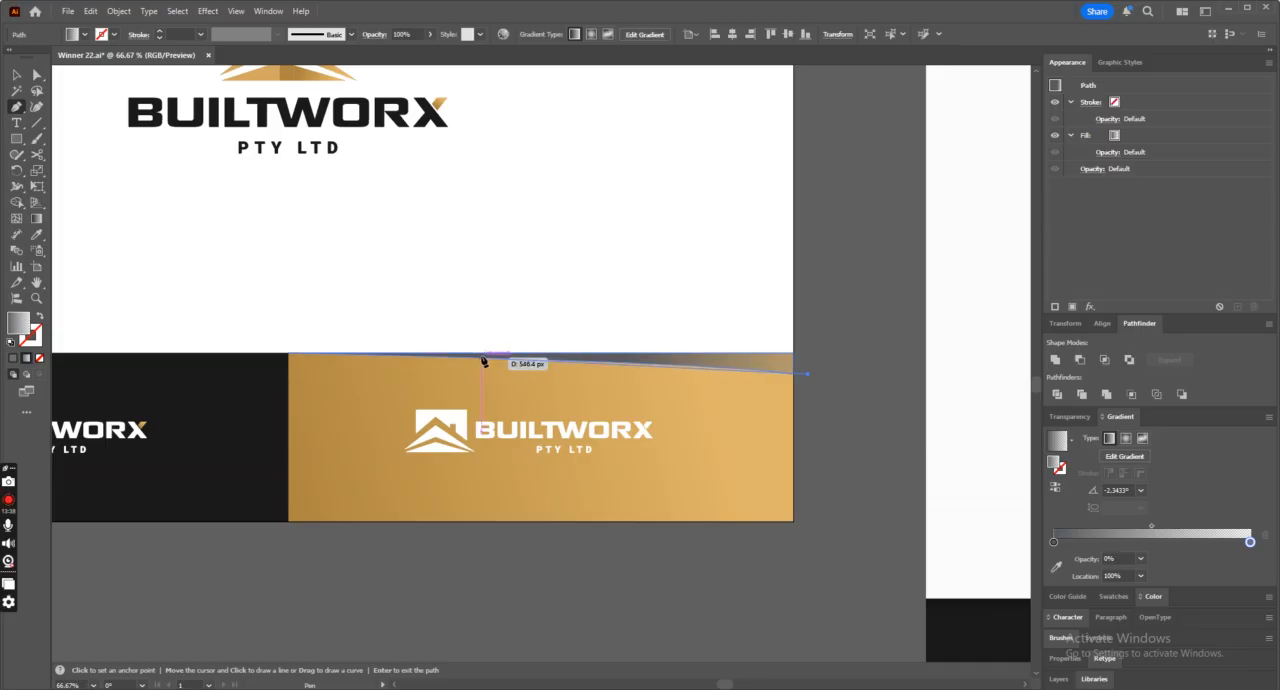
pyautogui.hotkey('ctrl', '-')
pyautogui.hotkey('ctrl', '-')
pyautogui.hotkey('ctrl', '-')
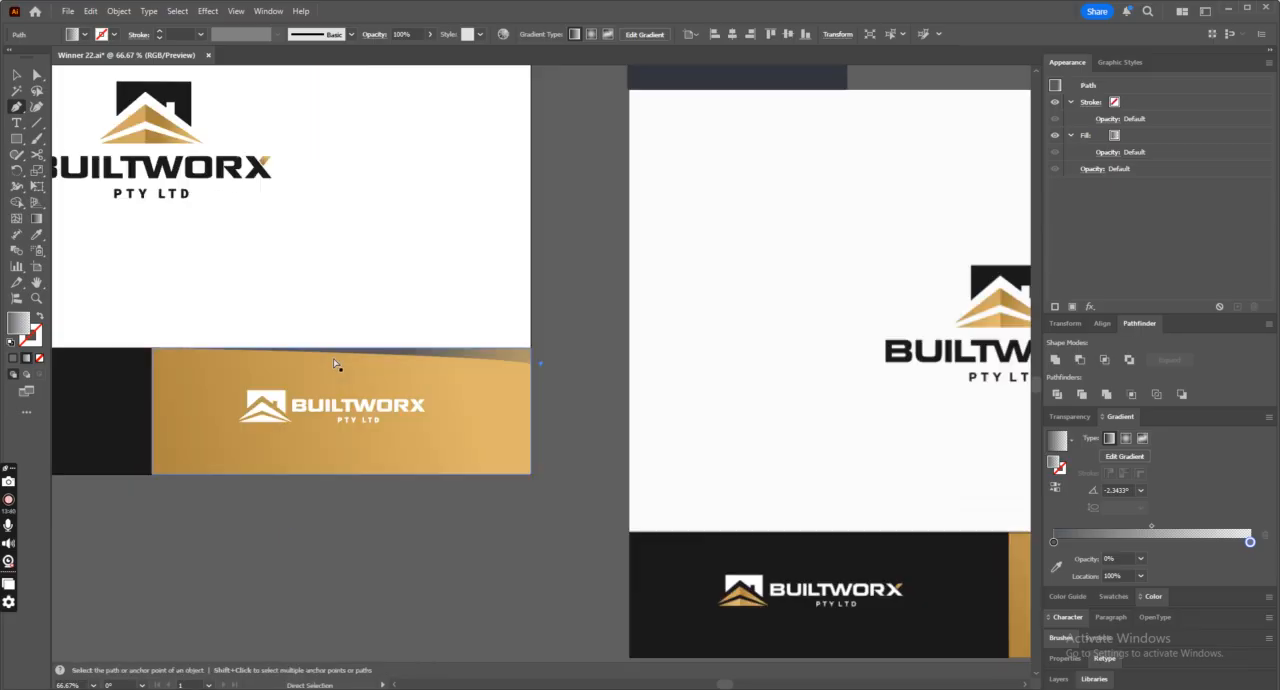
pyautogui.hotkey('ctrl', '+')
pyautogui.hotkey('ctrl', '+')
pyautogui.hotkey('ctrl', '+')
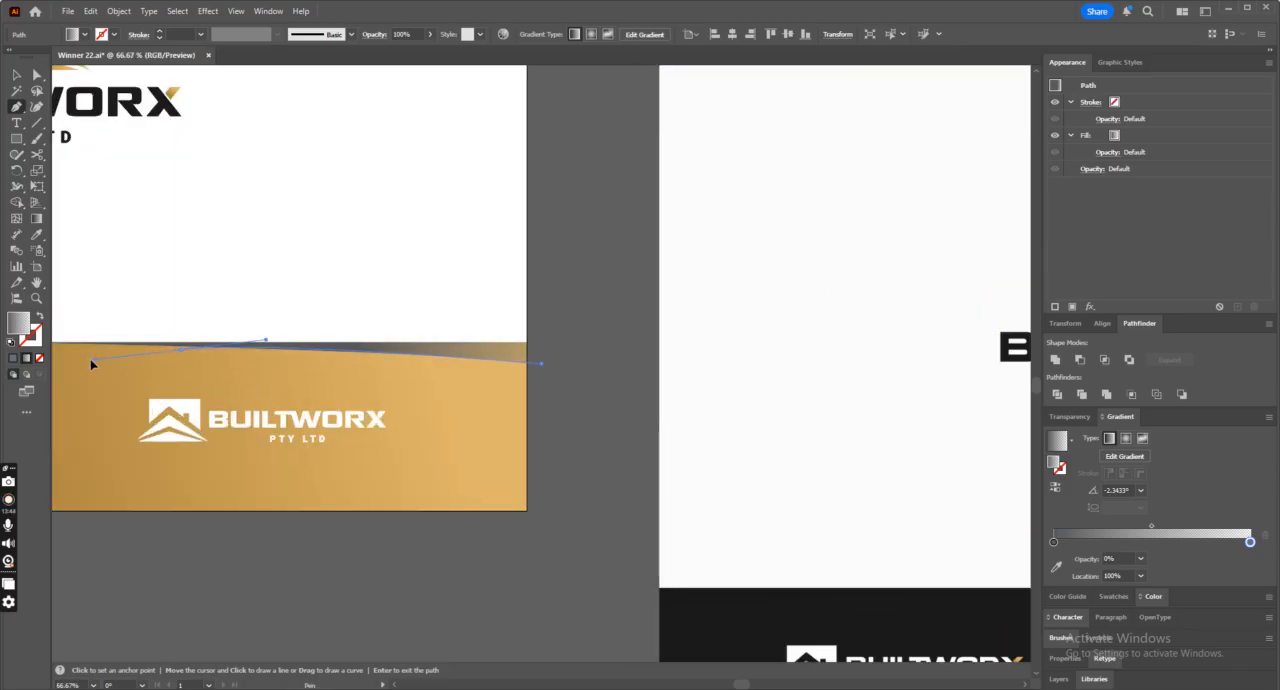
pyautogui.hscroll(-5, 160, 370)
pyautogui.moveTo(168, 372); pyautogui.dragTo(292, 371)
pyautogui.keyDown('ctrl'); pyautogui.click(611, 577); pyautogui.keyUp('ctrl')
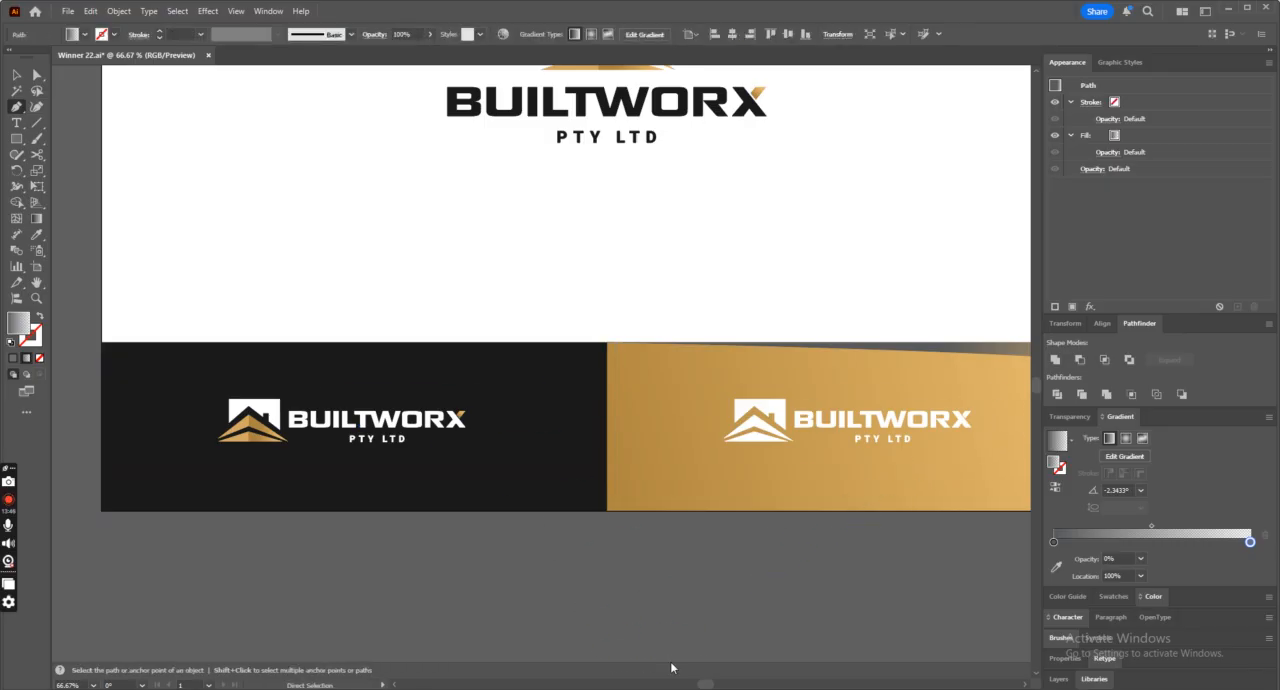
pyautogui.moveTo(706, 685); pyautogui.dragTo(730, 685)
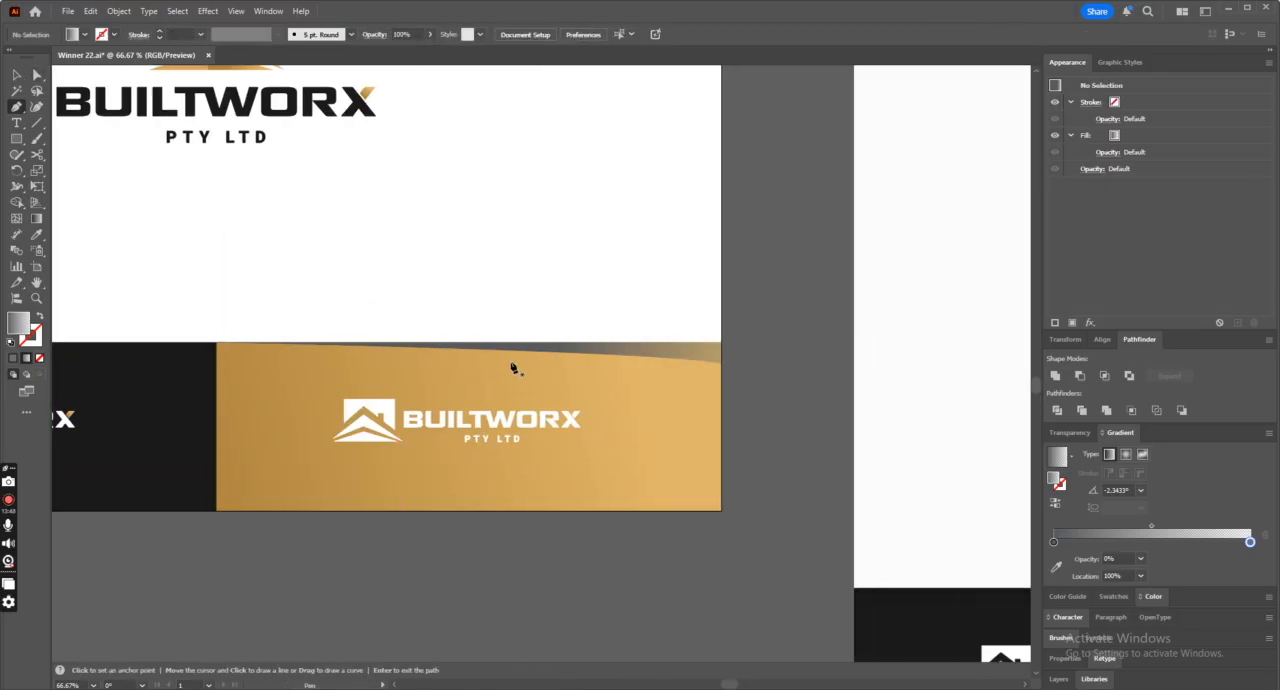
# Draw a curved path with no fill or stroke through the gray wedge, from its upper edge to just beyond the panel's right side.
pyautogui.click(391, 347)
pyautogui.moveTo(750, 364); pyautogui.dragTo(802, 387)
pyautogui.click(38, 358)
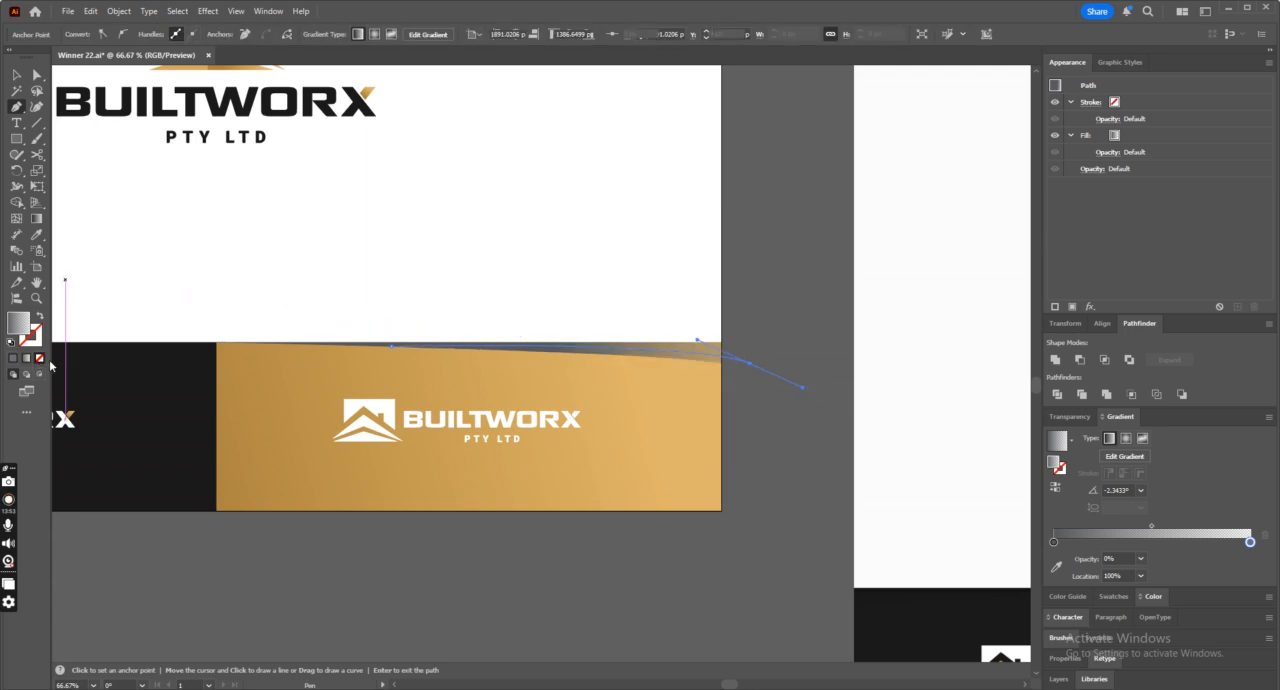
# Divide the gray wedge along the curved path with Pathfinder Divide, and ungroup the resulting pieces.
pyautogui.click(16, 75)
pyautogui.keyDown('shift'); pyautogui.click(714, 355); pyautogui.keyUp('shift')
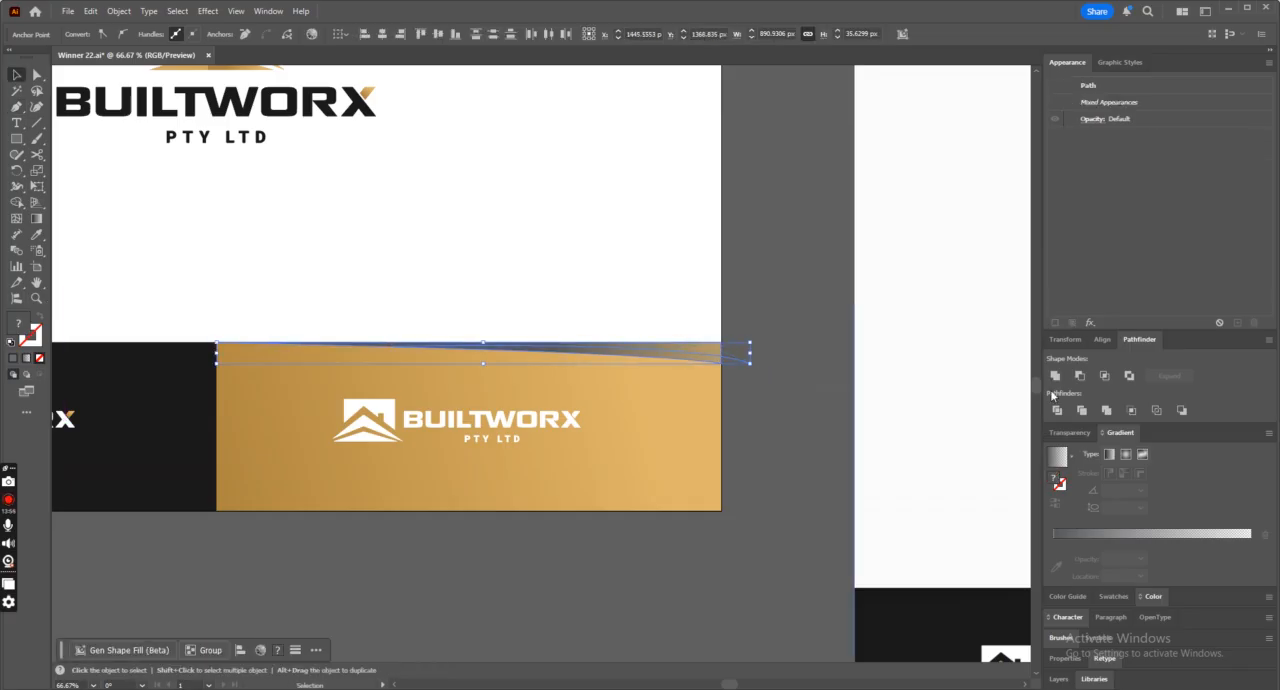
pyautogui.click(1058, 411)
pyautogui.rightClick(757, 403)
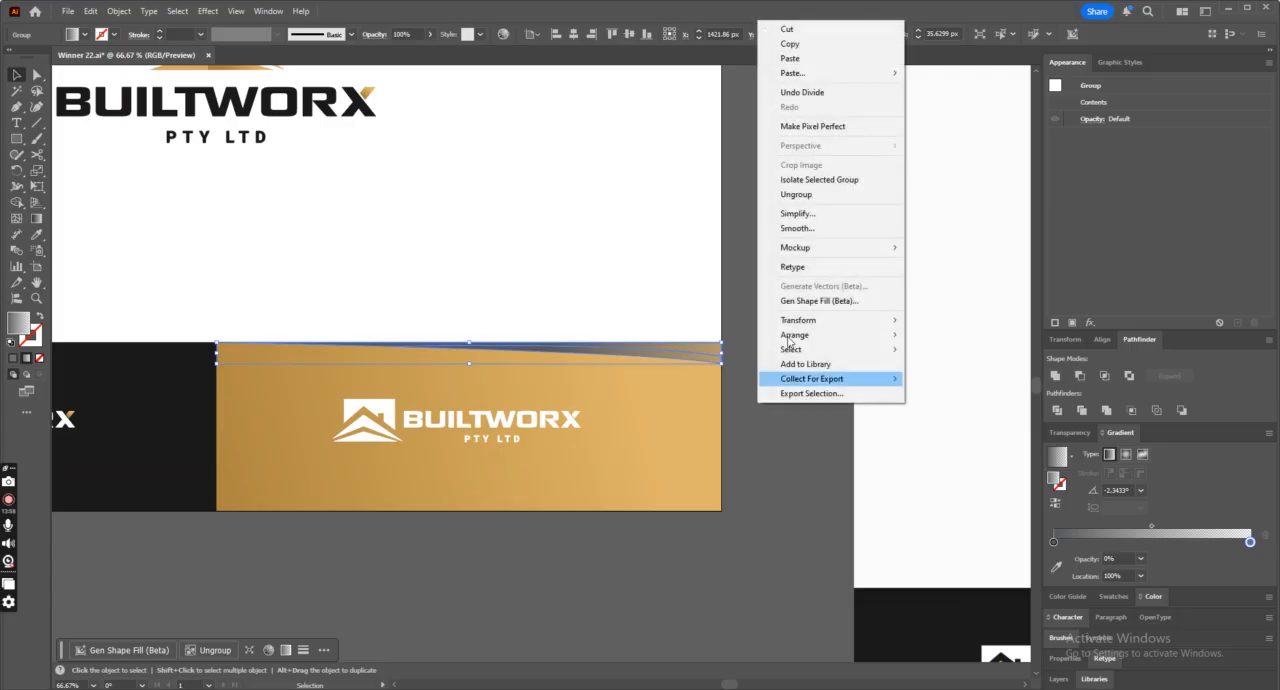
pyautogui.click(805, 194)
# Set the end stop of the upper wedge piece's gradient to 30% opacity.
pyautogui.click(697, 351)
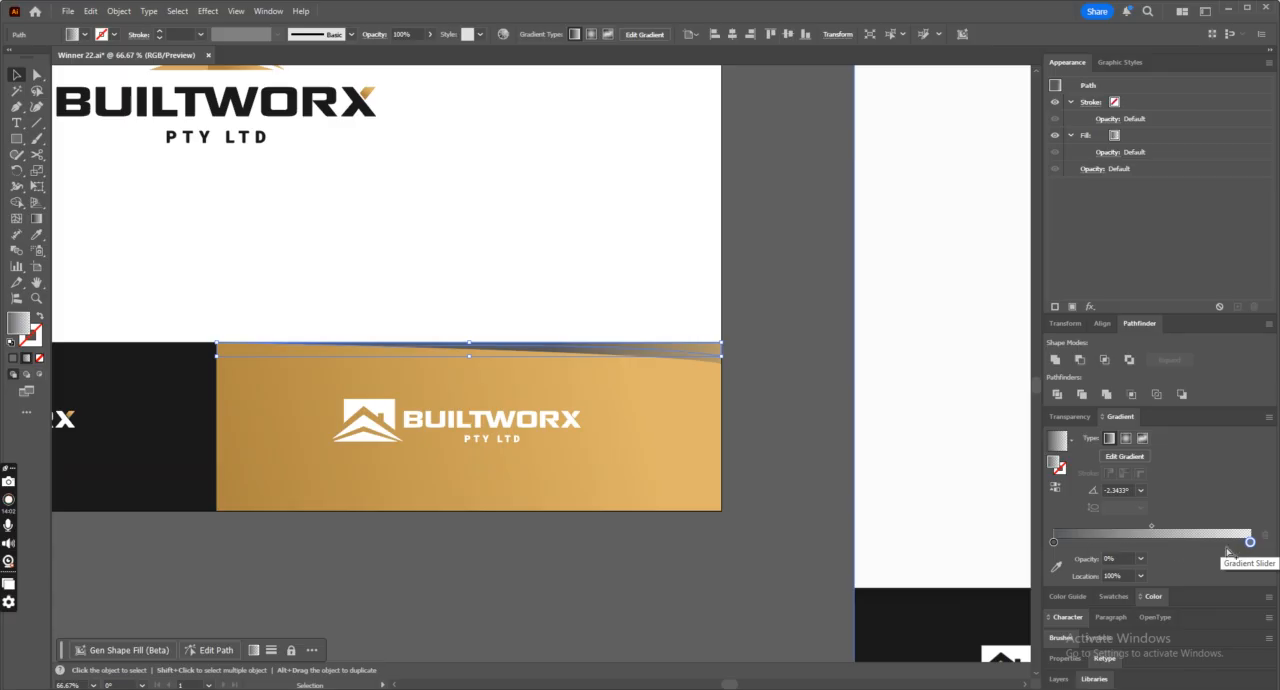
pyautogui.click(1143, 563)
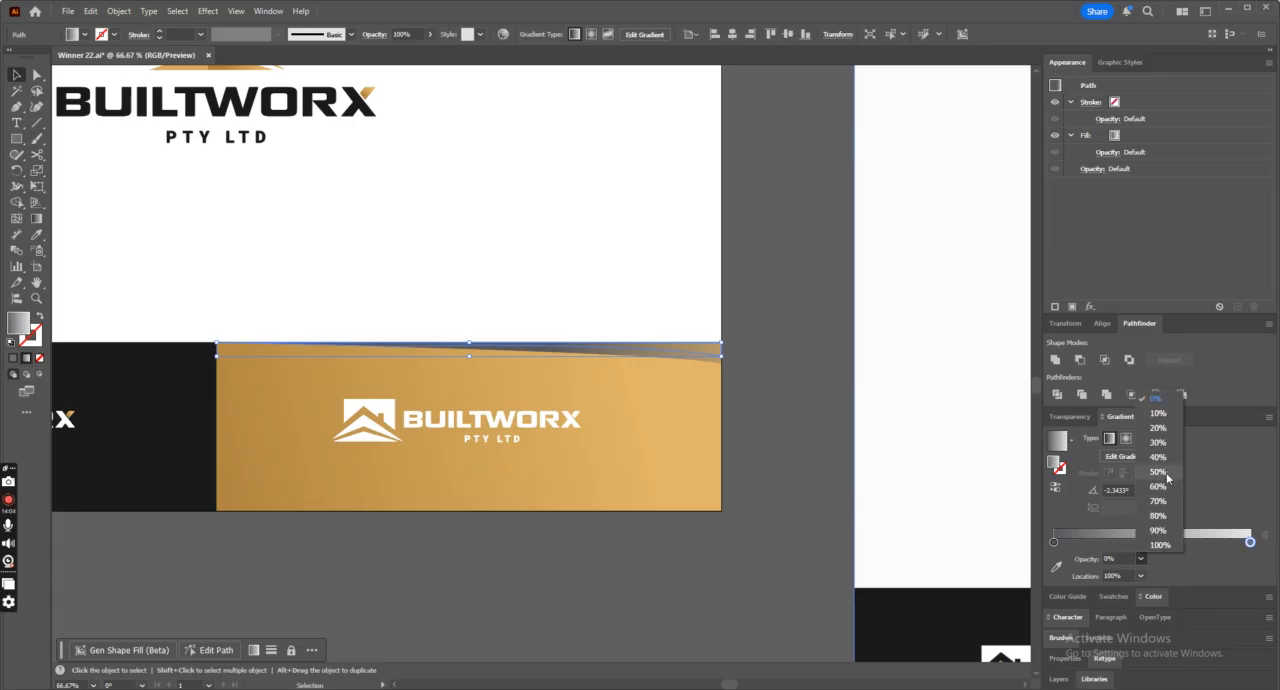
pyautogui.click(1158, 442)
pyautogui.click(803, 481)
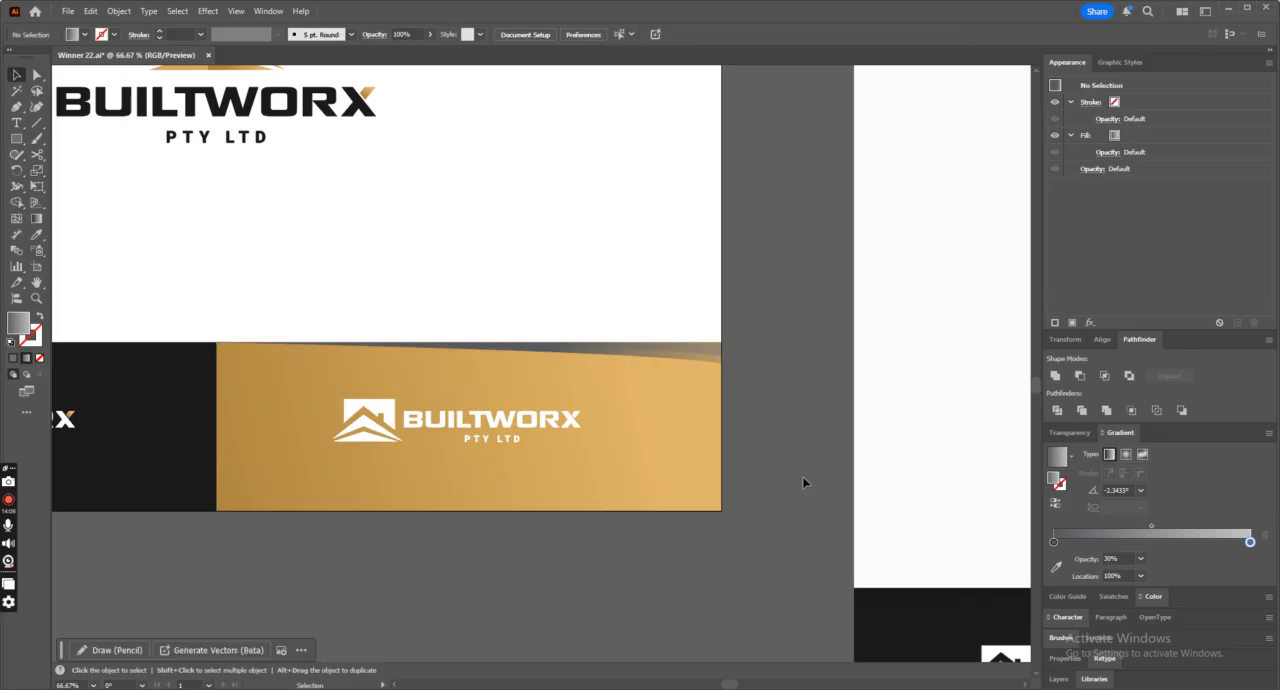
# Change the start stop of the lower wedge piece's gradient to a medium gray swatch.
pyautogui.click(685, 361)
pyautogui.doubleClick(1053, 543)
pyautogui.click(1134, 425)
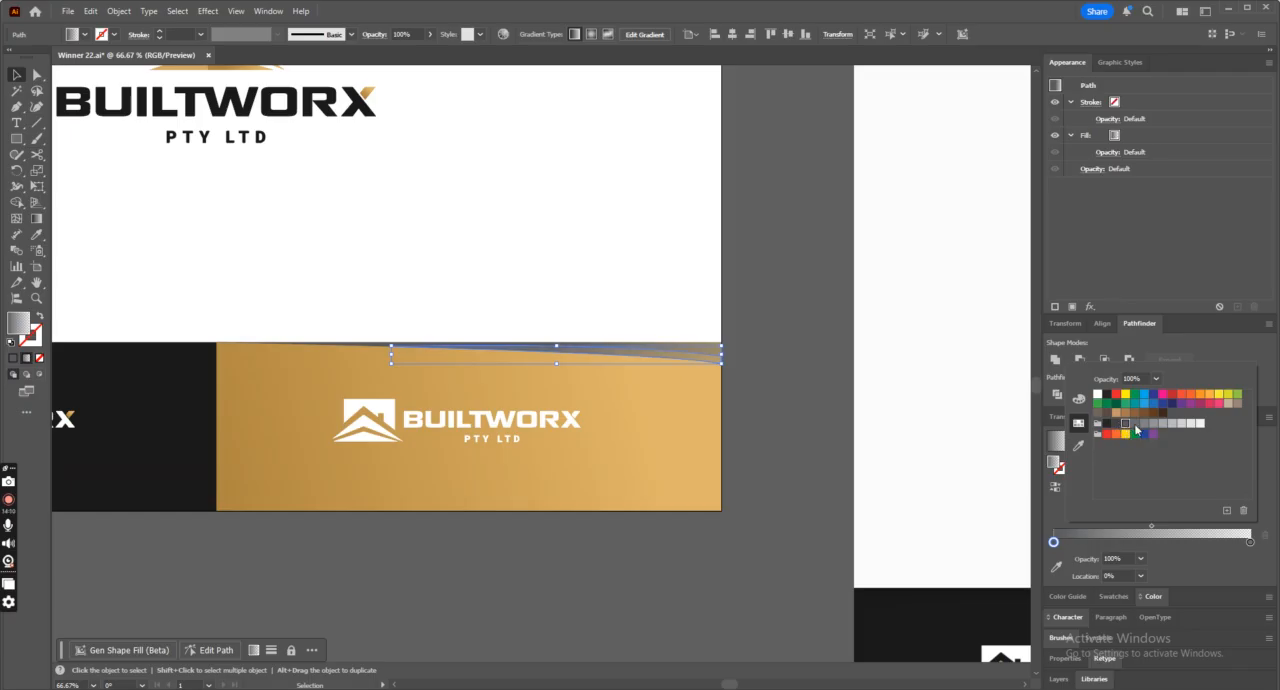
pyautogui.click(809, 460)
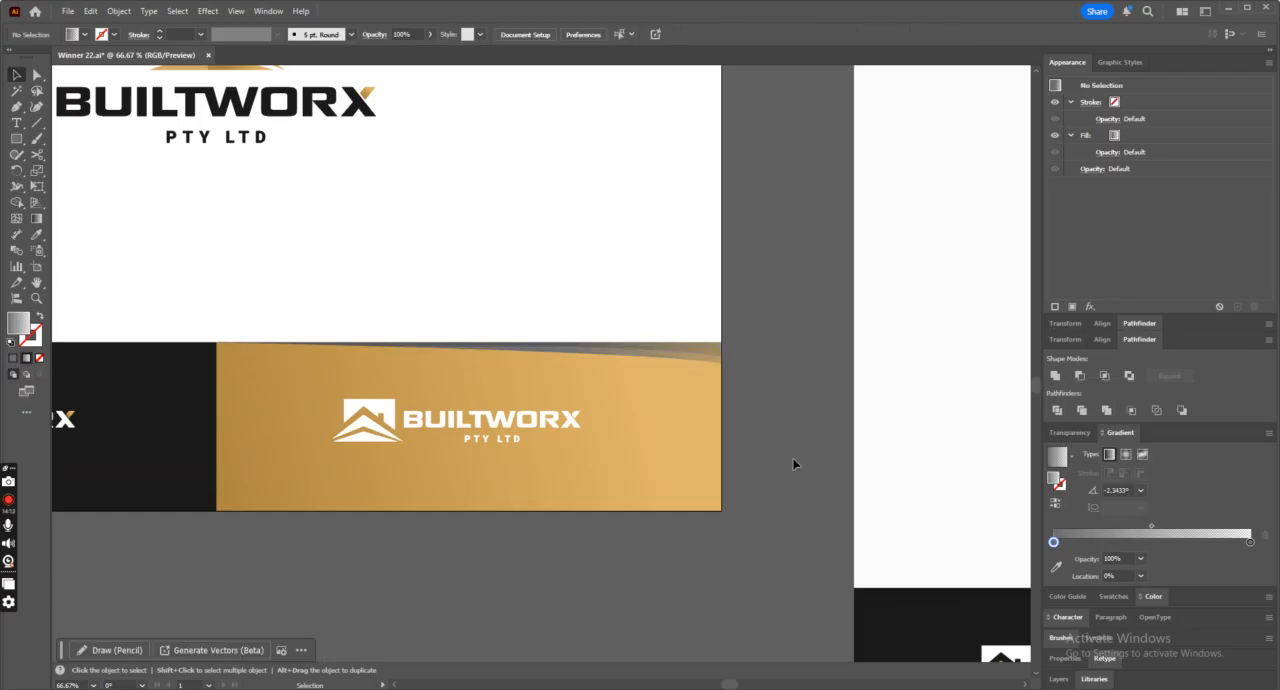
pyautogui.doubleClick(1250, 543)
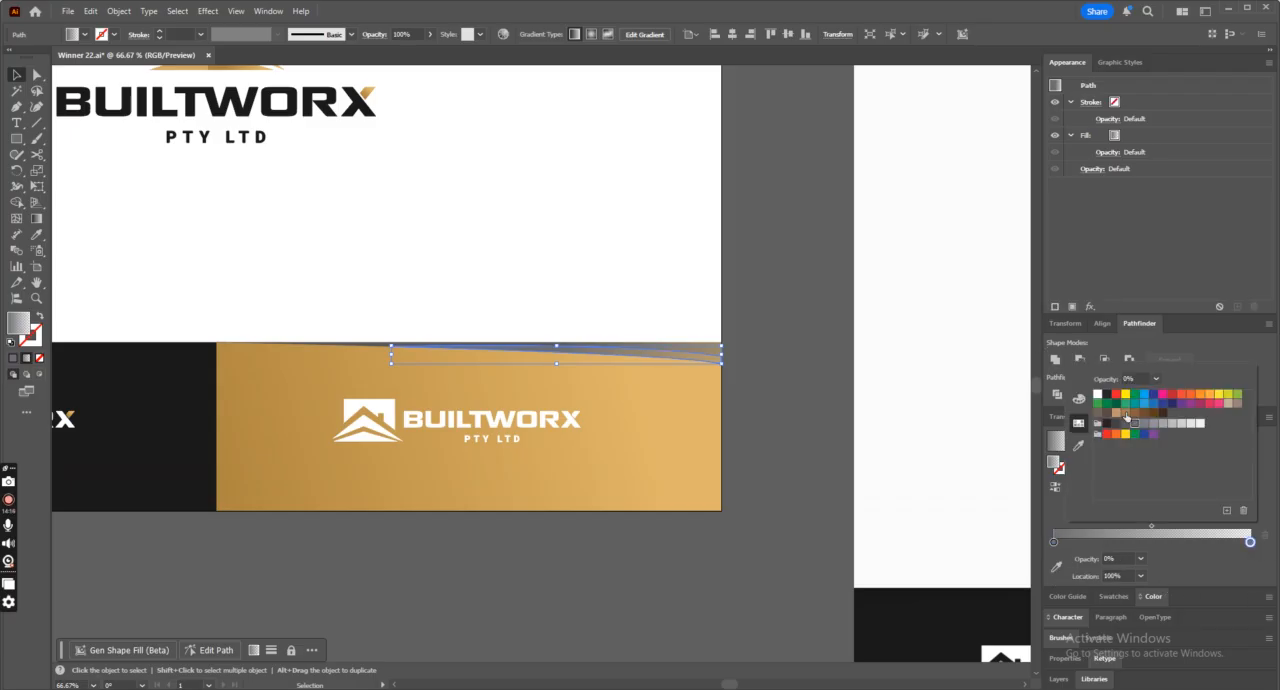
pyautogui.click(1145, 564)
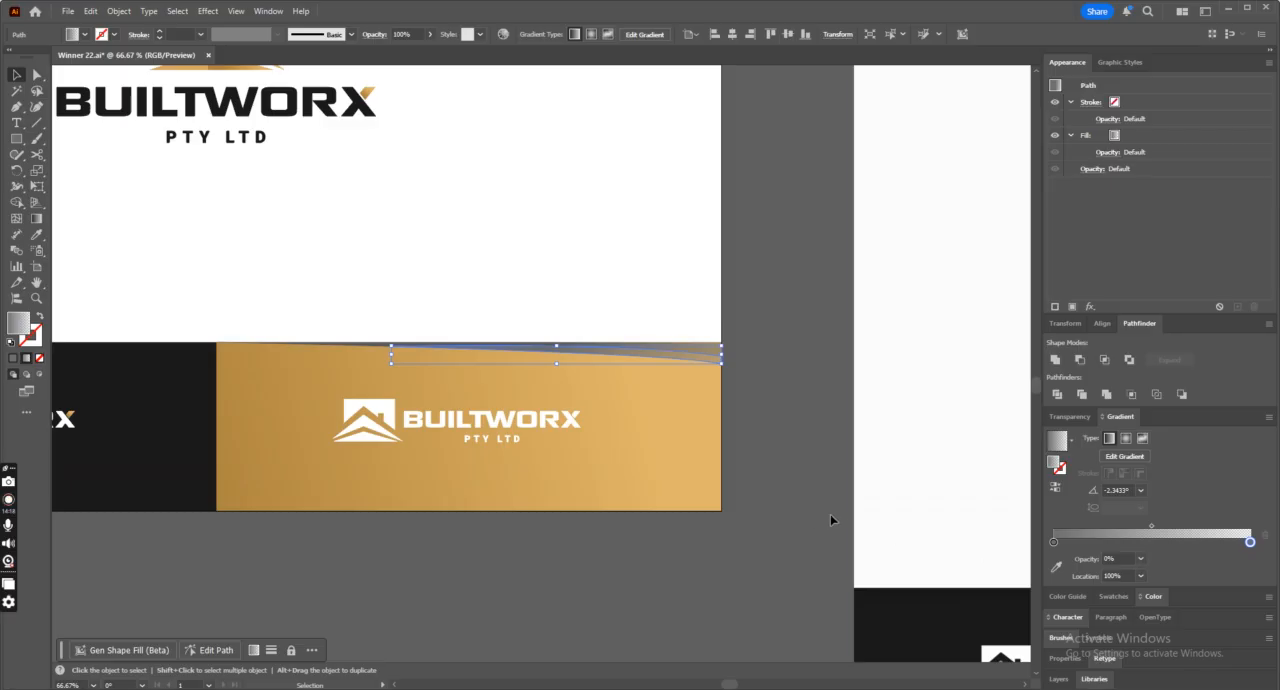
pyautogui.click(856, 514)
# Set the blending mode of both wedge pieces on the gold panel to Overlay.
pyautogui.hotkey('ctrl', '-')
pyautogui.hotkey('ctrl', '-')
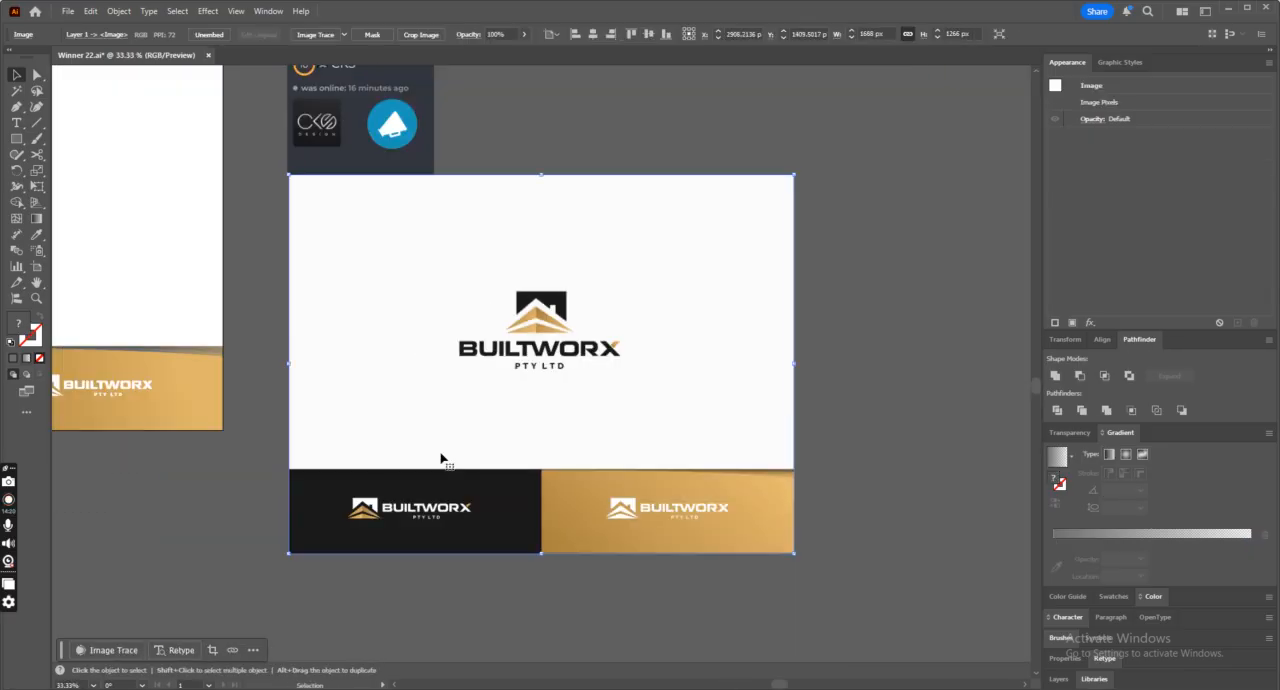
pyautogui.click(213, 464)
pyautogui.moveTo(772, 686); pyautogui.dragTo(744, 688)
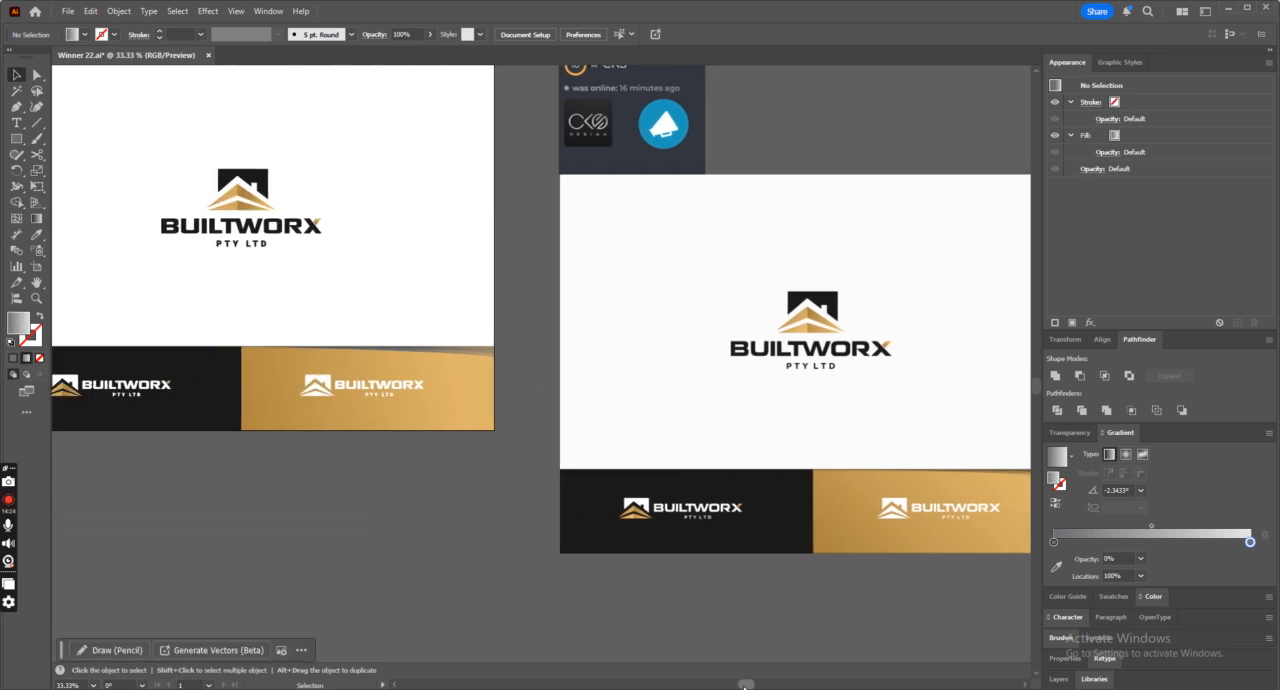
pyautogui.click(463, 354)
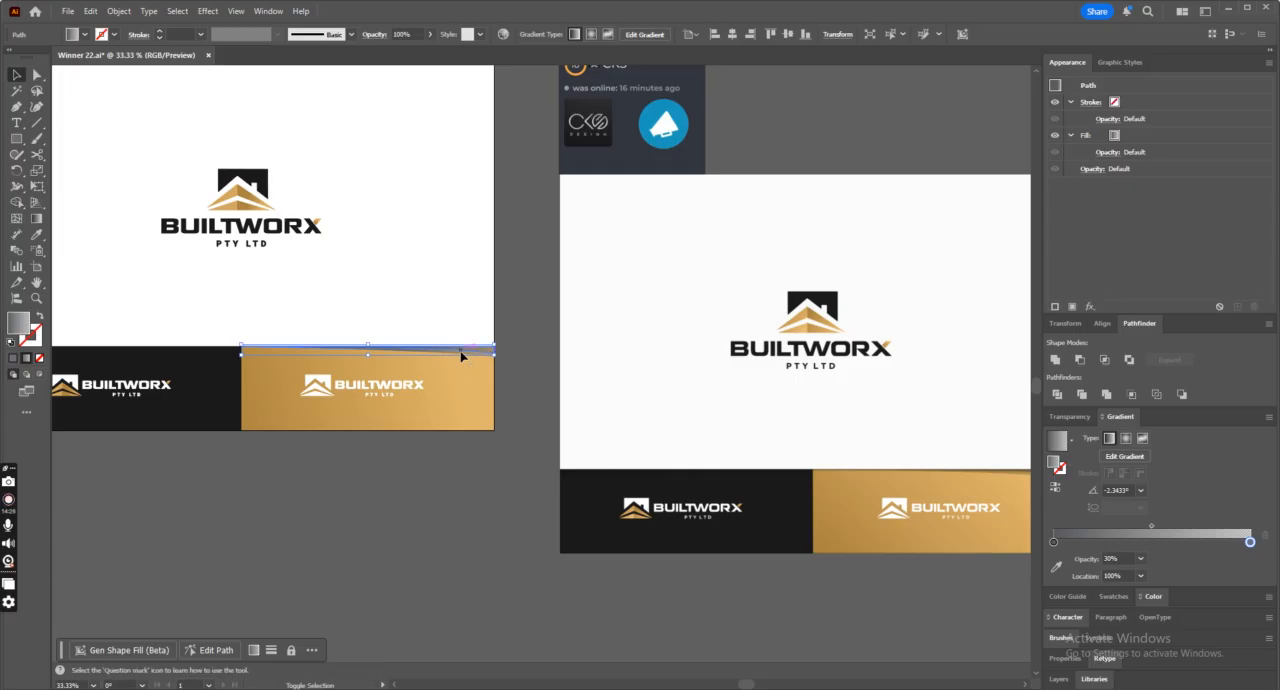
pyautogui.click(463, 357)
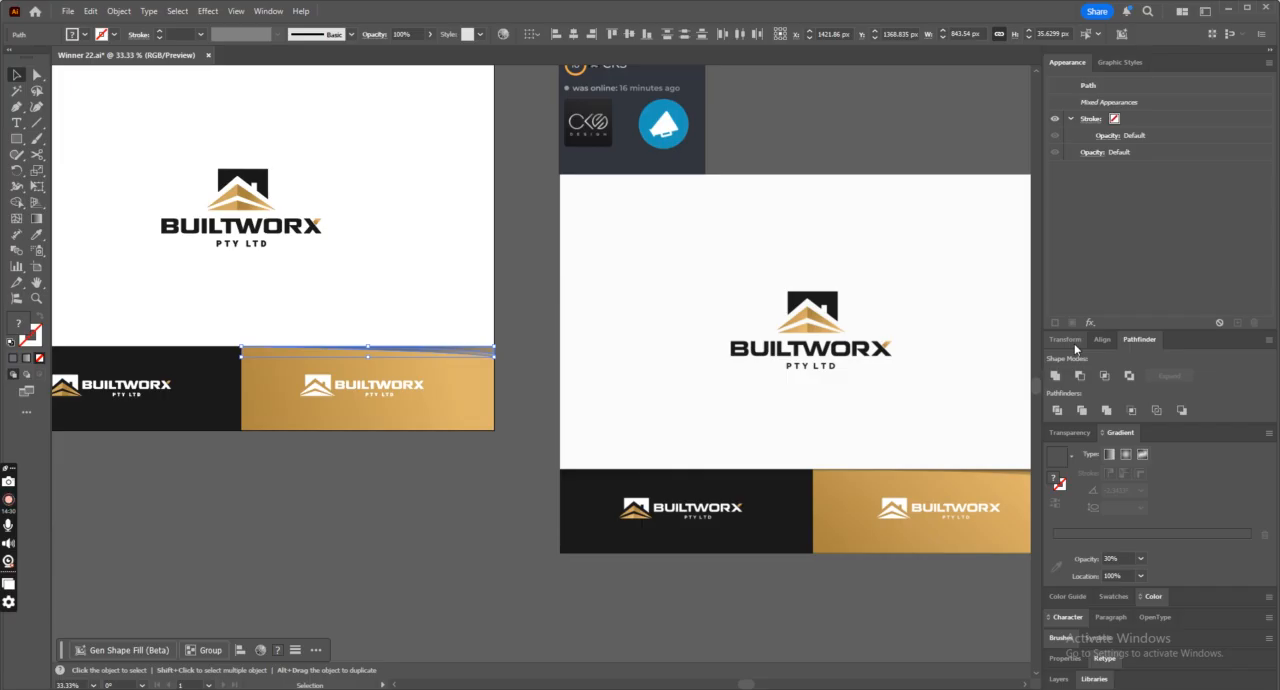
pyautogui.click(1069, 432)
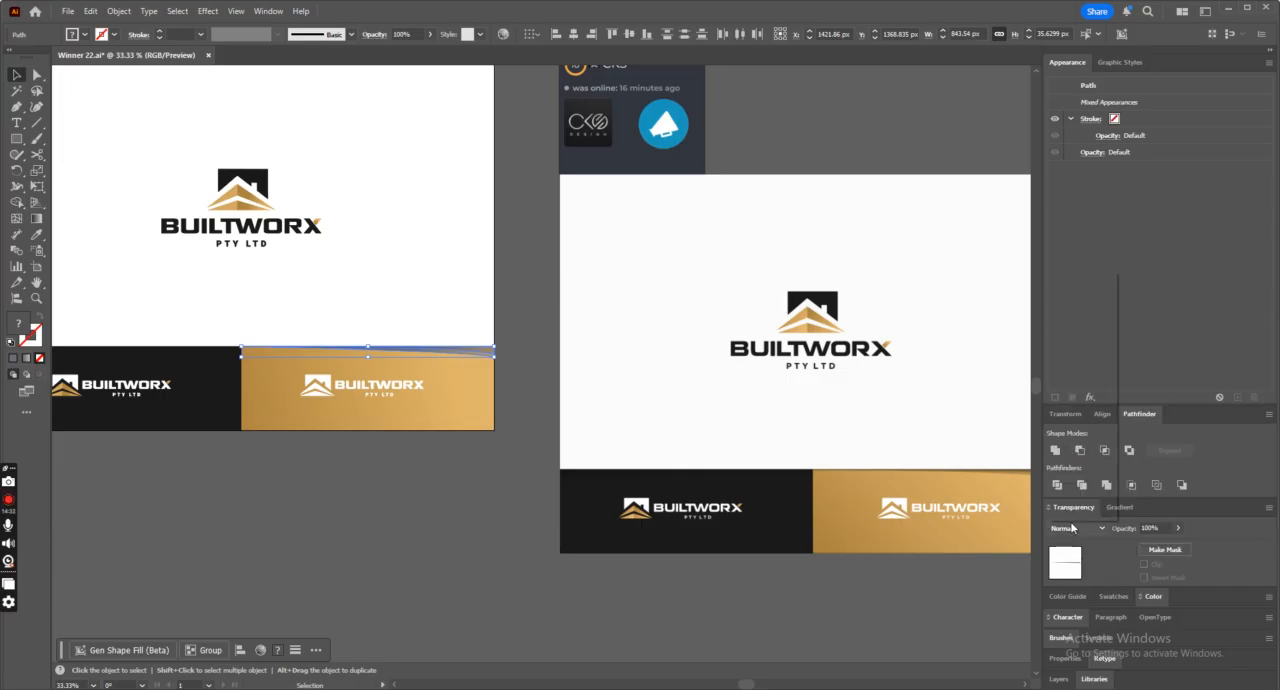
pyautogui.click(1072, 528)
pyautogui.click(1070, 390)
pyautogui.hotkey('ctrl', '=')
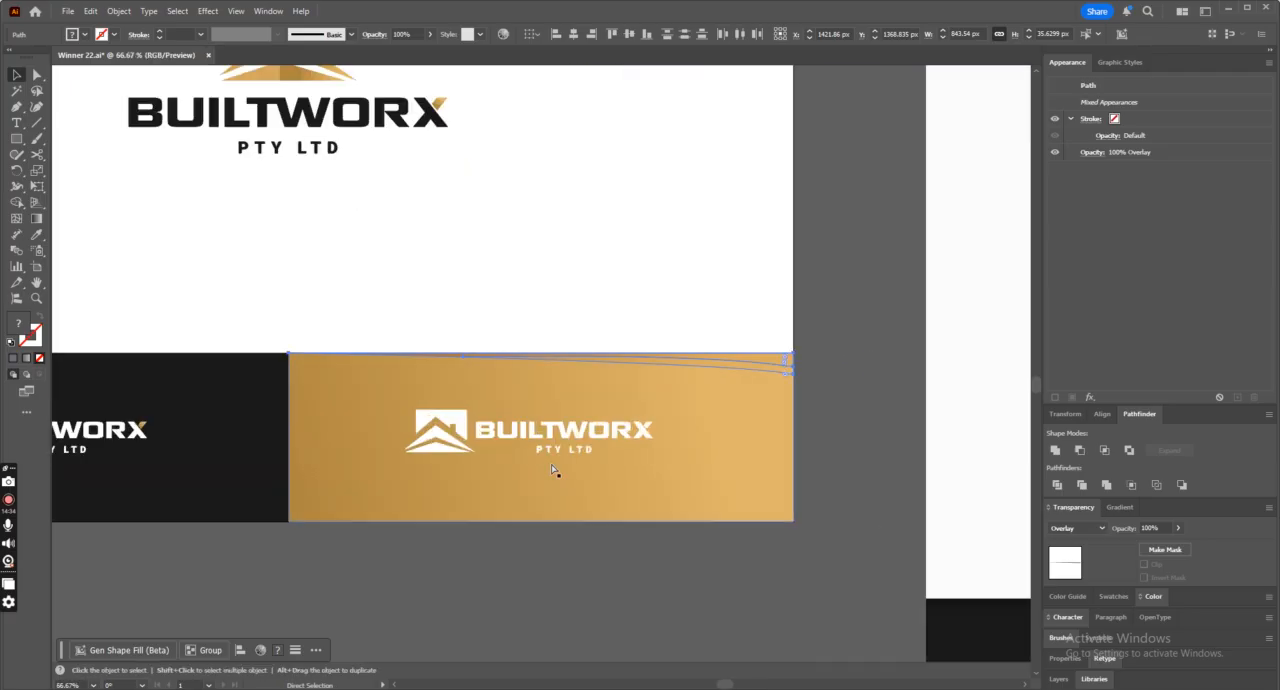
pyautogui.hotkey('ctrl', '=')
pyautogui.click(895, 242)
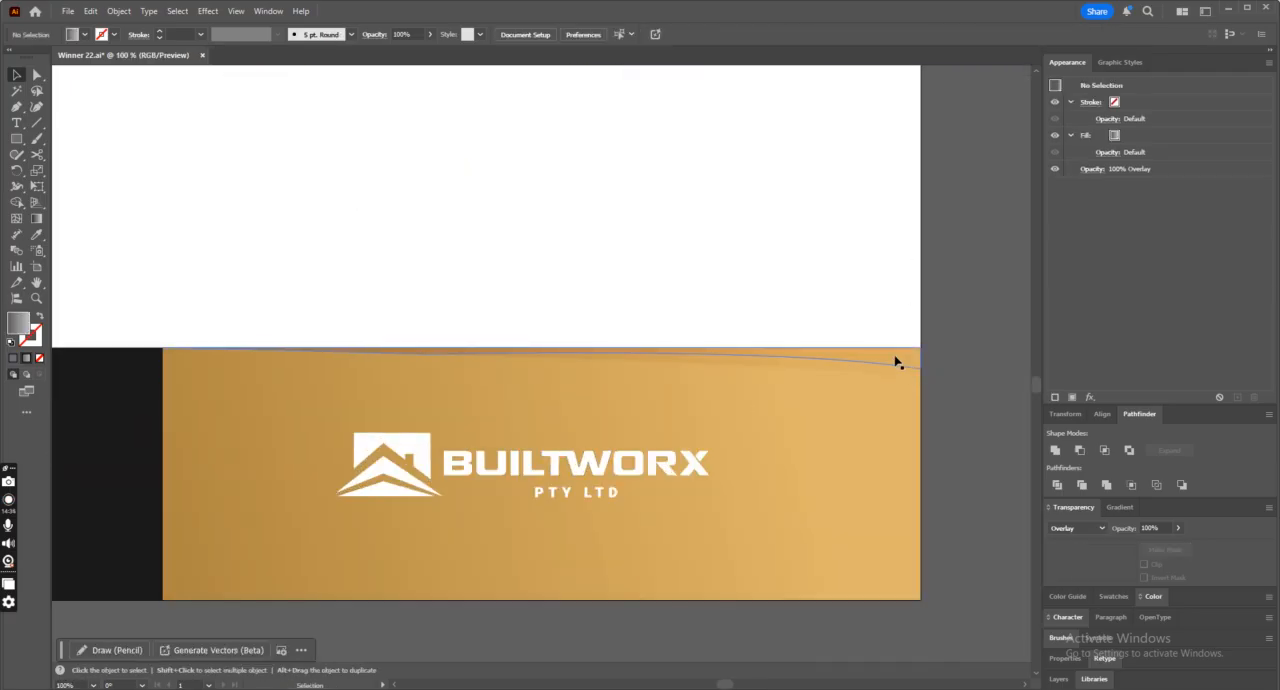
# Change the blending mode of both wedge pieces to Darken.
pyautogui.click(897, 363)
pyautogui.click(1075, 528)
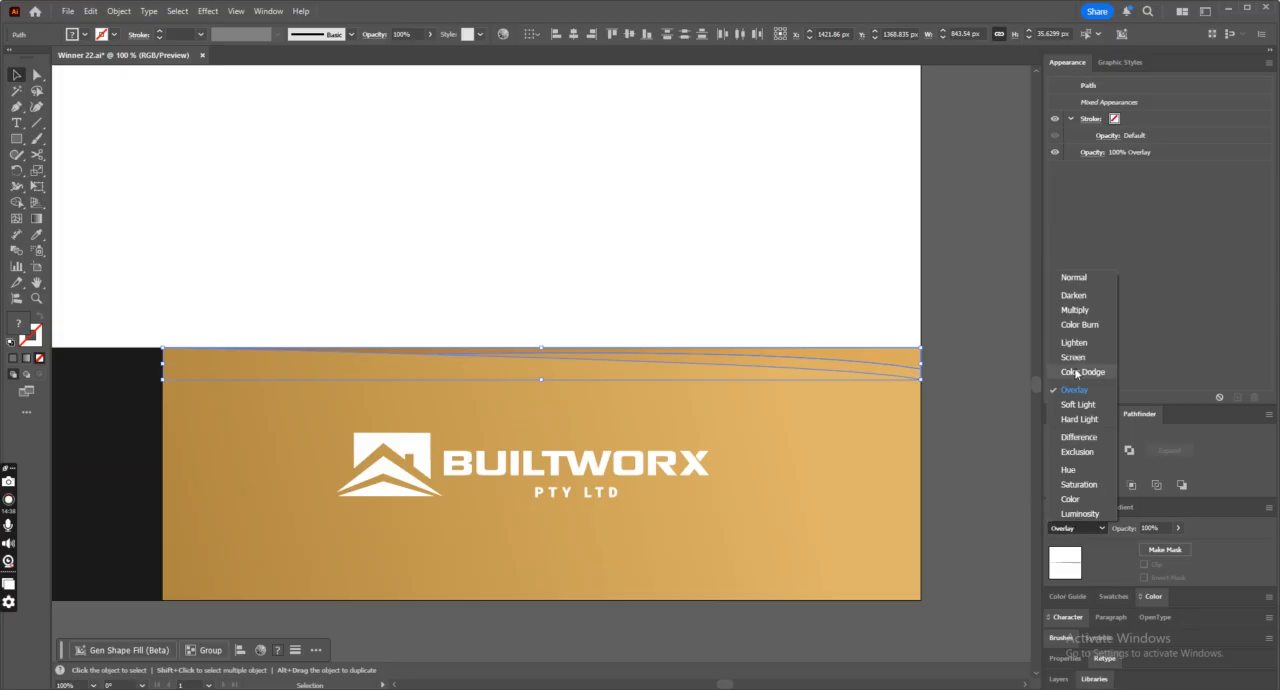
pyautogui.click(1073, 295)
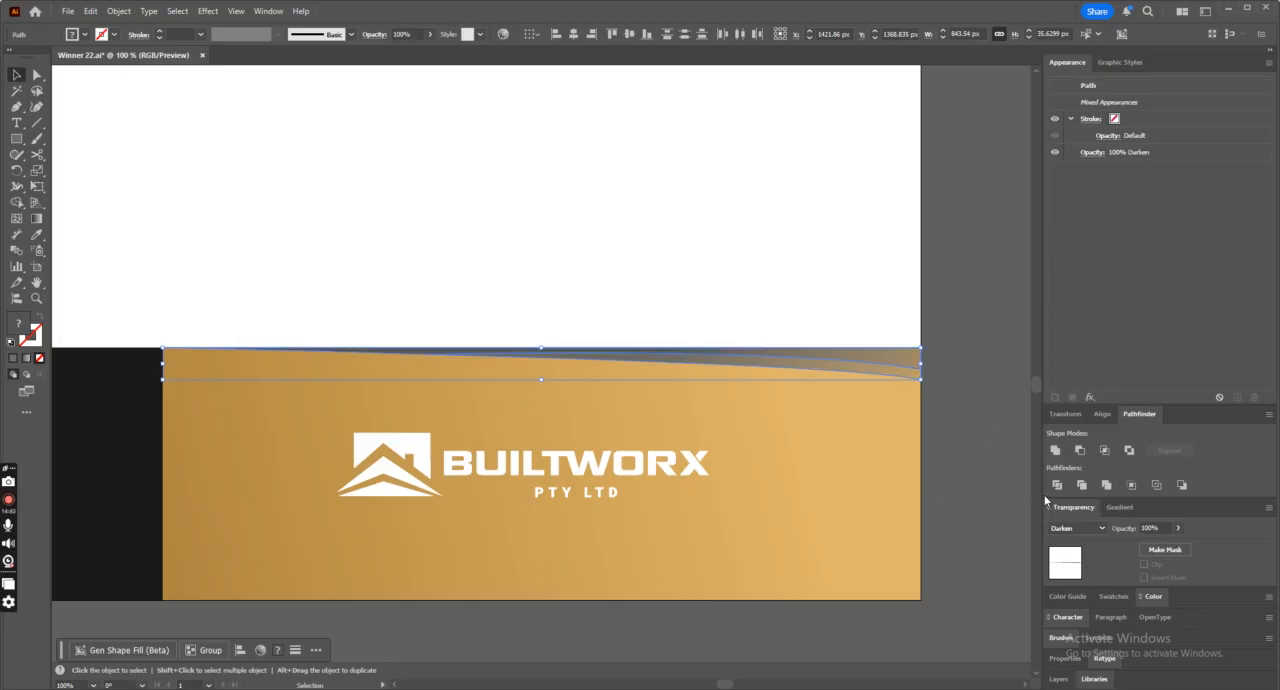
pyautogui.click(942, 484)
# Change the blending mode of both wedge pieces to Multiply and check the shadow against the reference presentation.
pyautogui.click(906, 360)
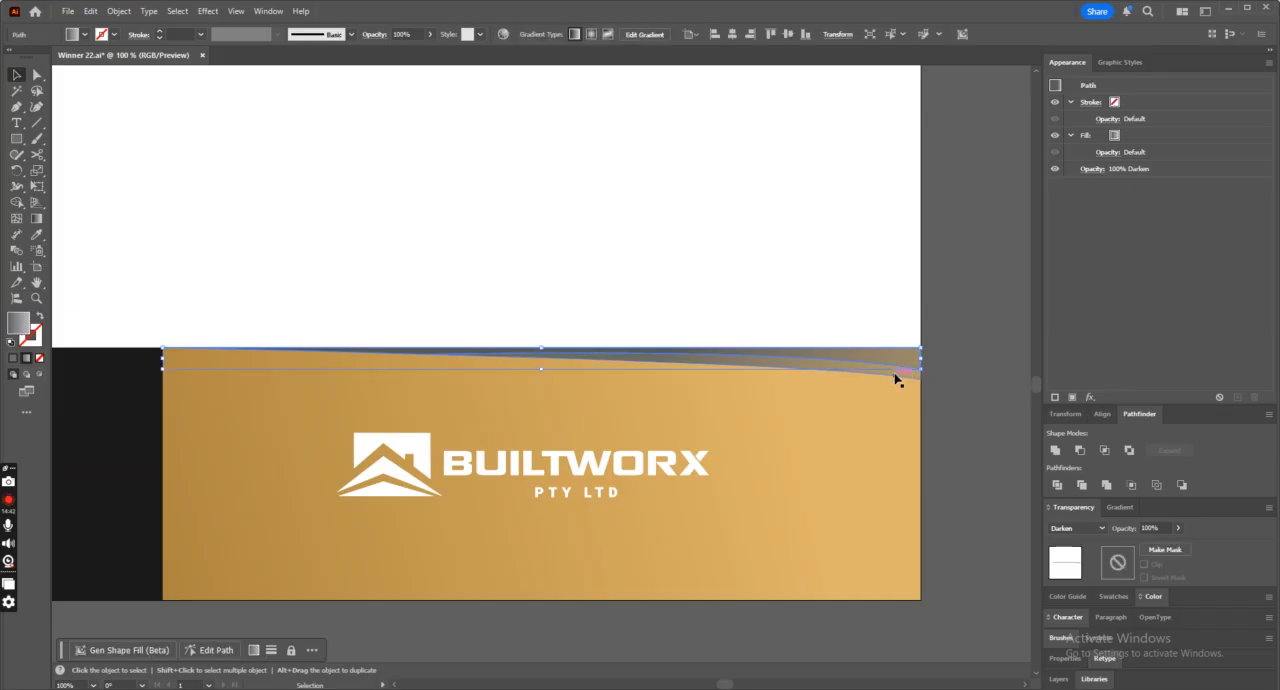
pyautogui.keyDown('shift'); pyautogui.click(897, 378); pyautogui.keyUp('shift')
pyautogui.click(1075, 528)
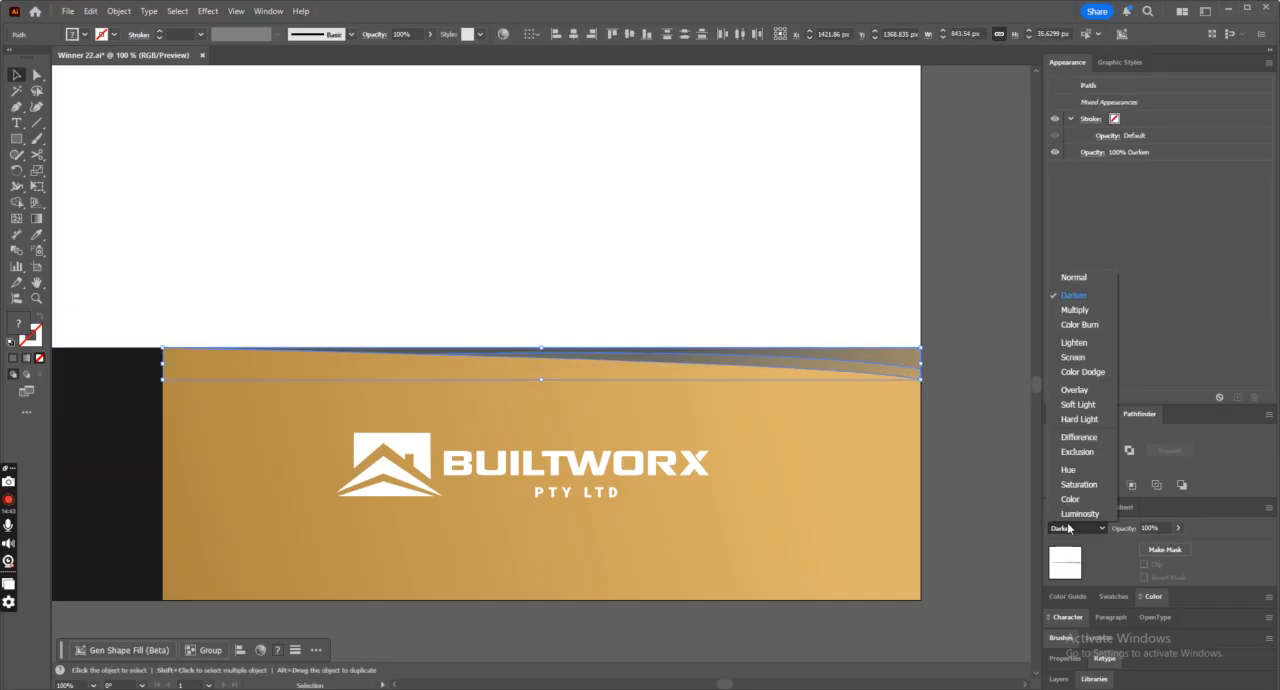
pyautogui.click(1068, 311)
pyautogui.click(980, 460)
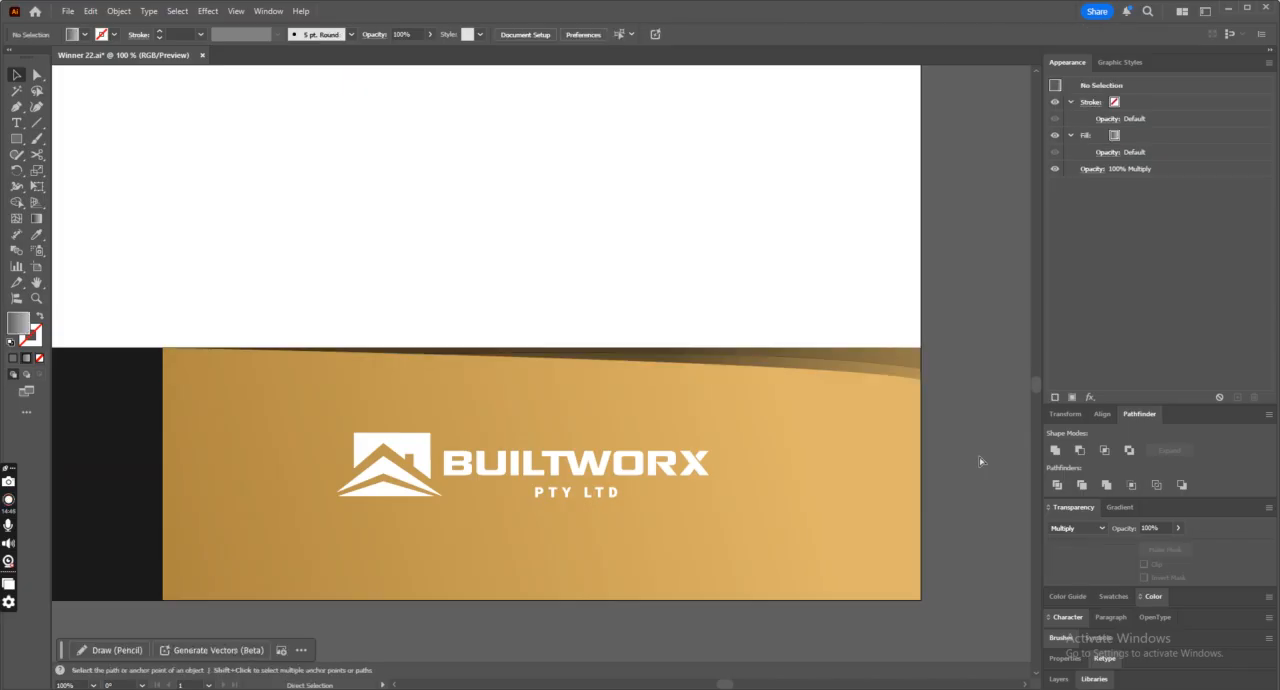
pyautogui.hotkey('ctrl', '-')
pyautogui.hotkey('ctrl', '-')
pyautogui.hotkey('ctrl', '-')
pyautogui.hotkey('ctrl', '-')
pyautogui.hotkey('ctrl', '-')
pyautogui.hotkey('ctrl', '+')
pyautogui.hotkey('ctrl', '+')
pyautogui.hotkey('ctrl', '+')
pyautogui.hotkey('ctrl', '+')
pyautogui.hotkey('ctrl', '+')
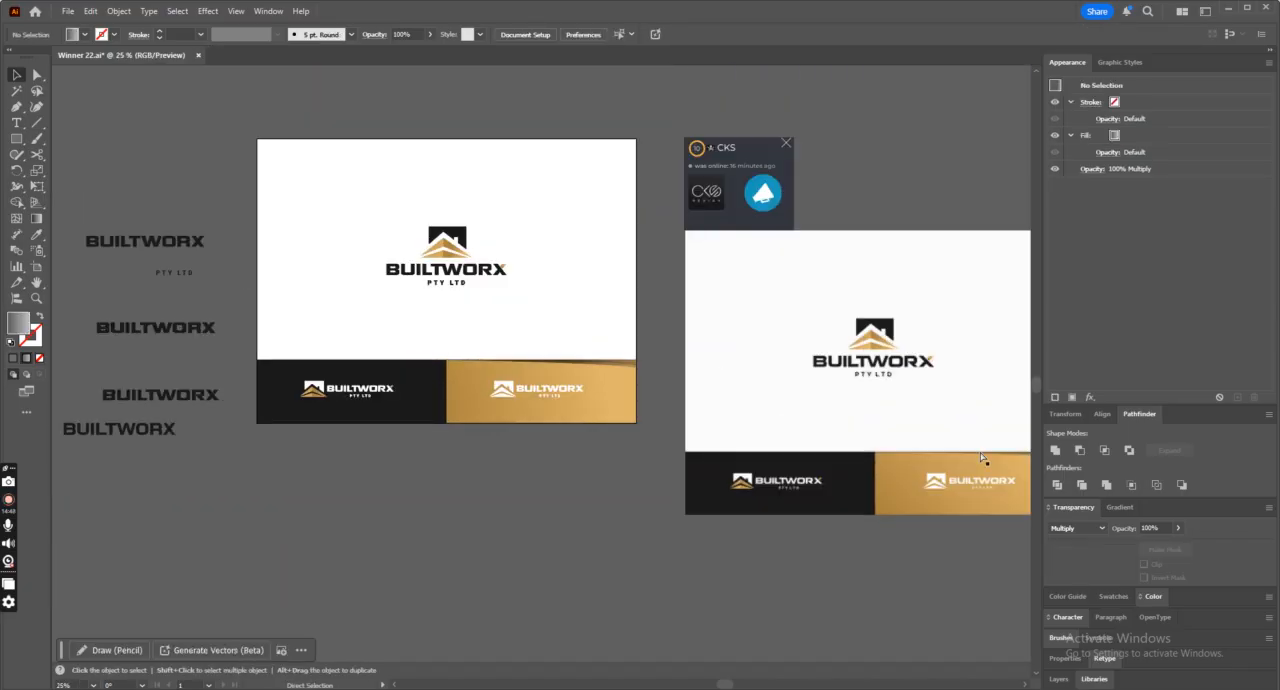
# Apply a Gaussian Blur with a radius of 0.1 pixels to both wedge pieces.
pyautogui.moveTo(907, 380); pyautogui.dragTo(934, 464)
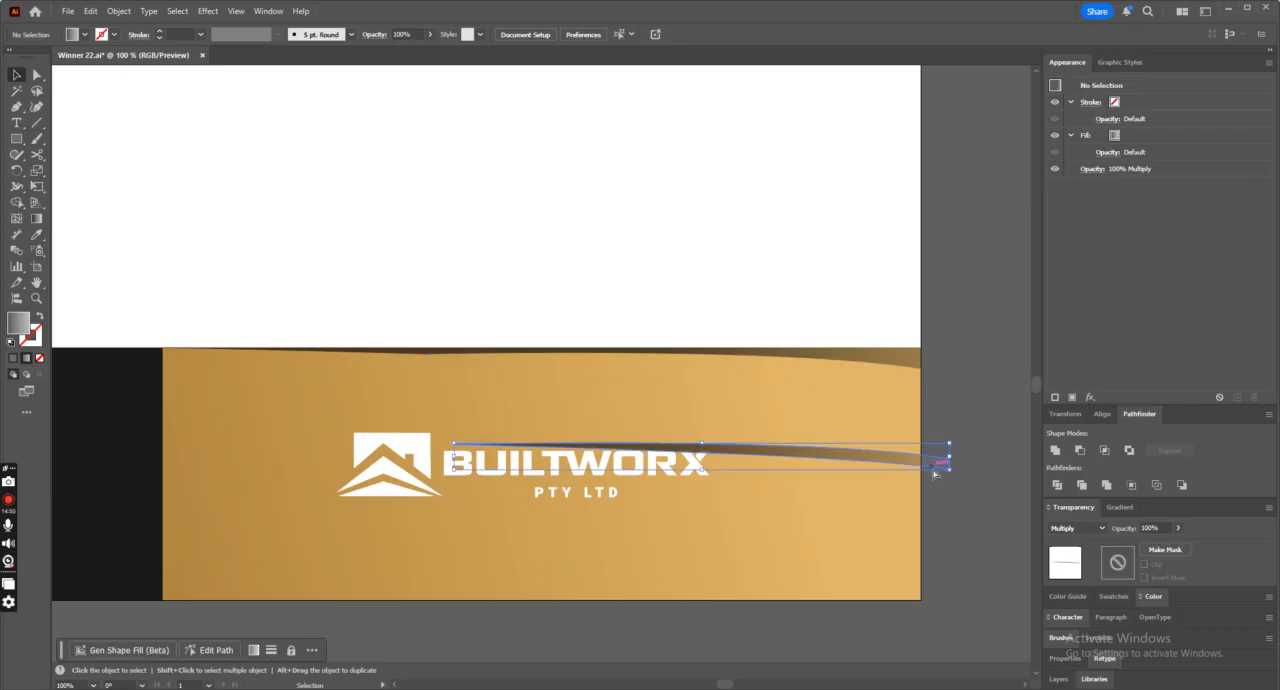
pyautogui.hotkey('ctrl', 'z')
pyautogui.keyDown('shift'); pyautogui.click(902, 356); pyautogui.keyUp('shift')
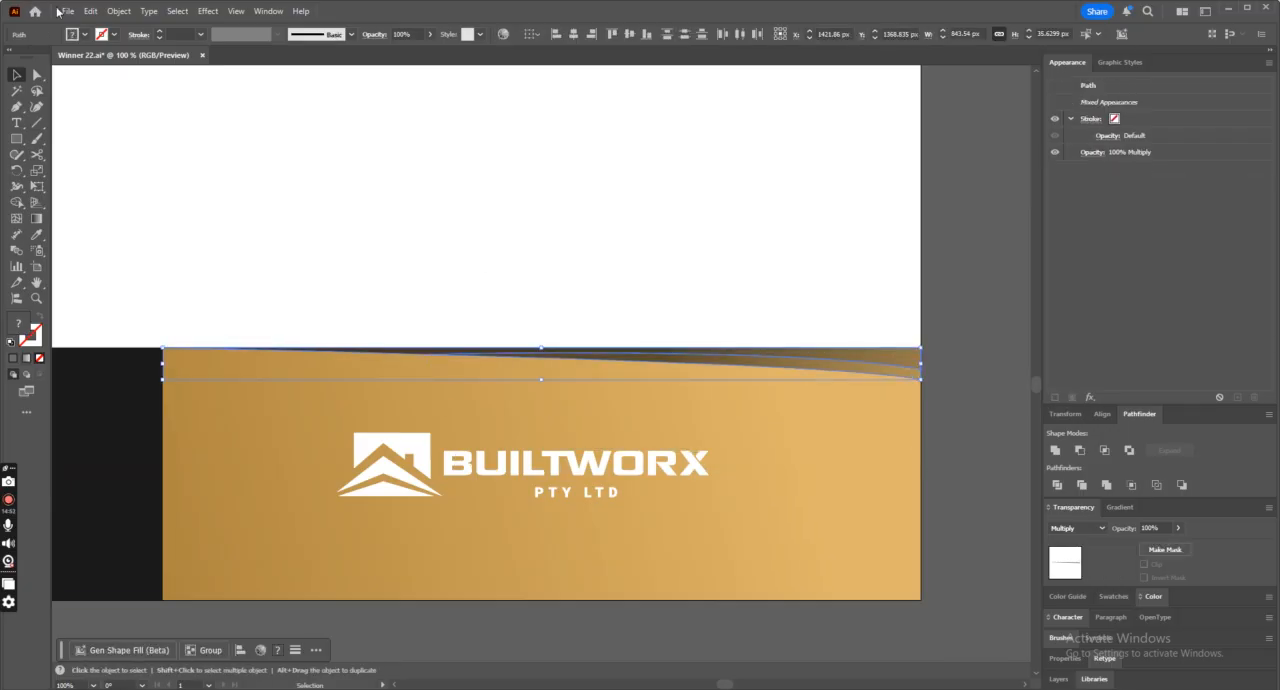
pyautogui.click(205, 13)
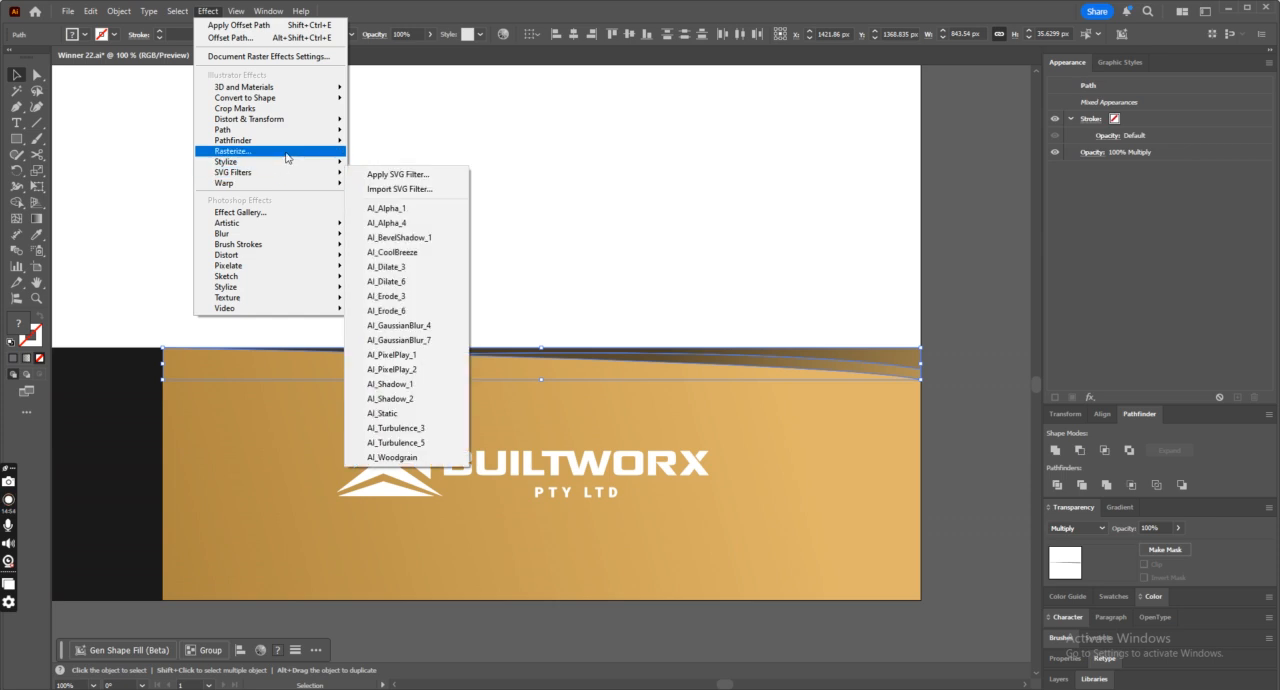
pyautogui.moveTo(260, 233)
pyautogui.click(432, 236)
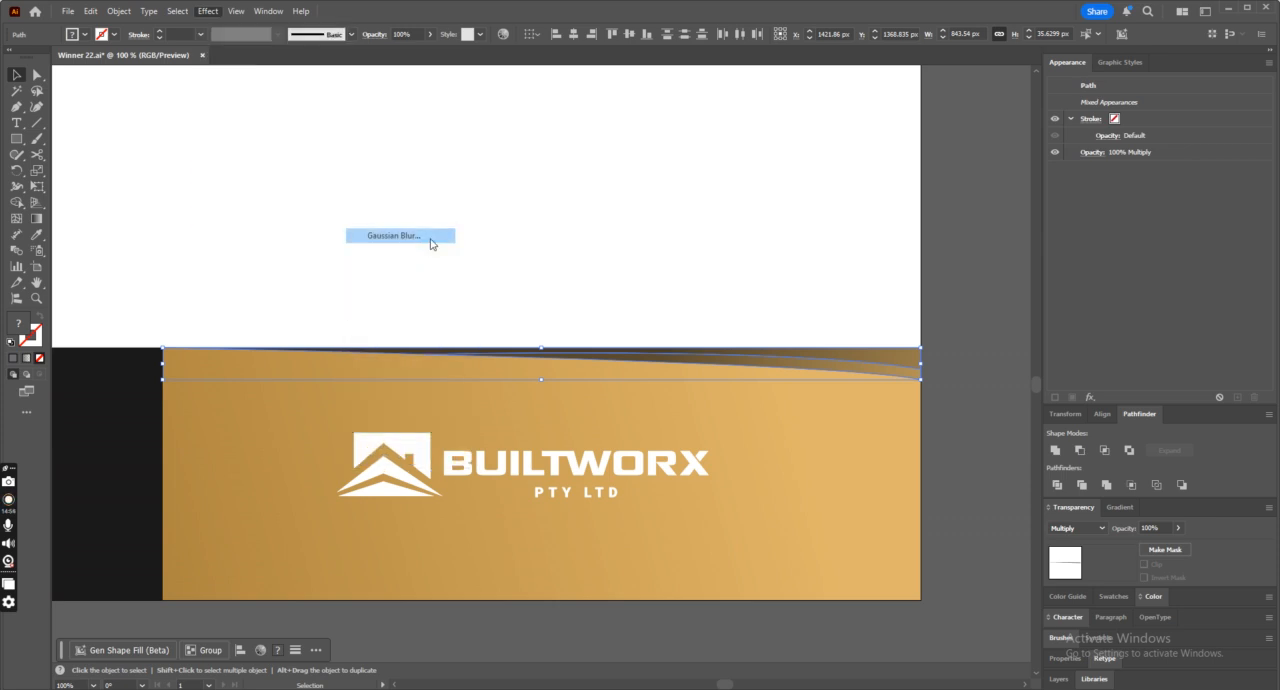
pyautogui.moveTo(778, 391); pyautogui.dragTo(775, 392)
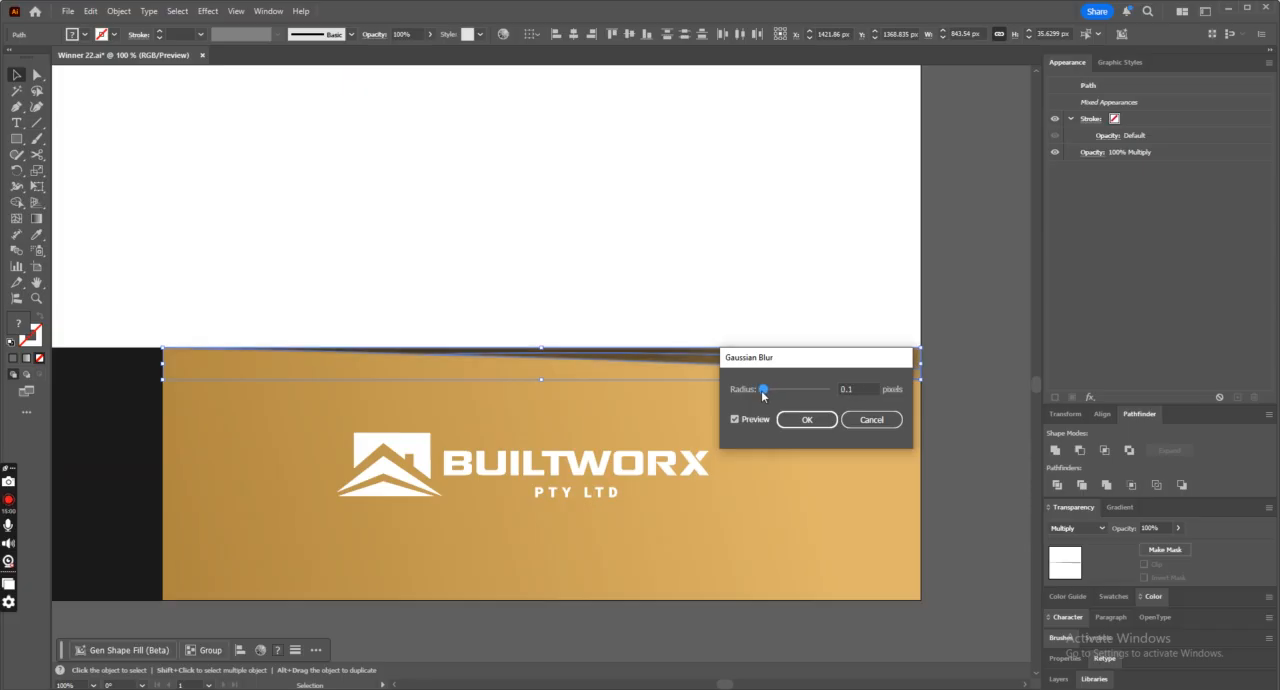
pyautogui.click(807, 419)
# Delete the blurred wedge pieces from the gold panel's upper edge.
pyautogui.click(944, 437)
pyautogui.scroll(1, 944, 437)
pyautogui.scroll(1, 944, 441)
pyautogui.hotkey('ctrl', '-')
pyautogui.hotkey('ctrl', '-')
pyautogui.hotkey('ctrl', '-')
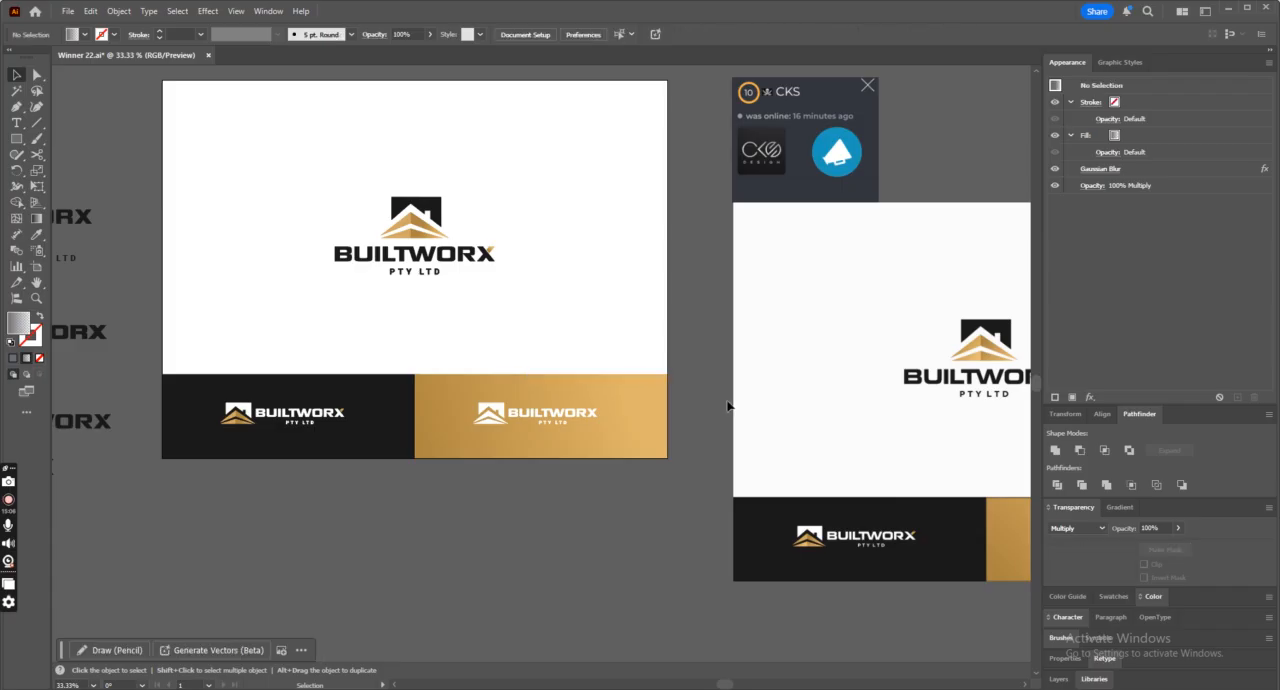
pyautogui.hotkey('ctrl', '-')
pyautogui.hotkey('ctrl', '+')
pyautogui.hotkey('ctrl', '+')
pyautogui.hotkey('ctrl', '+')
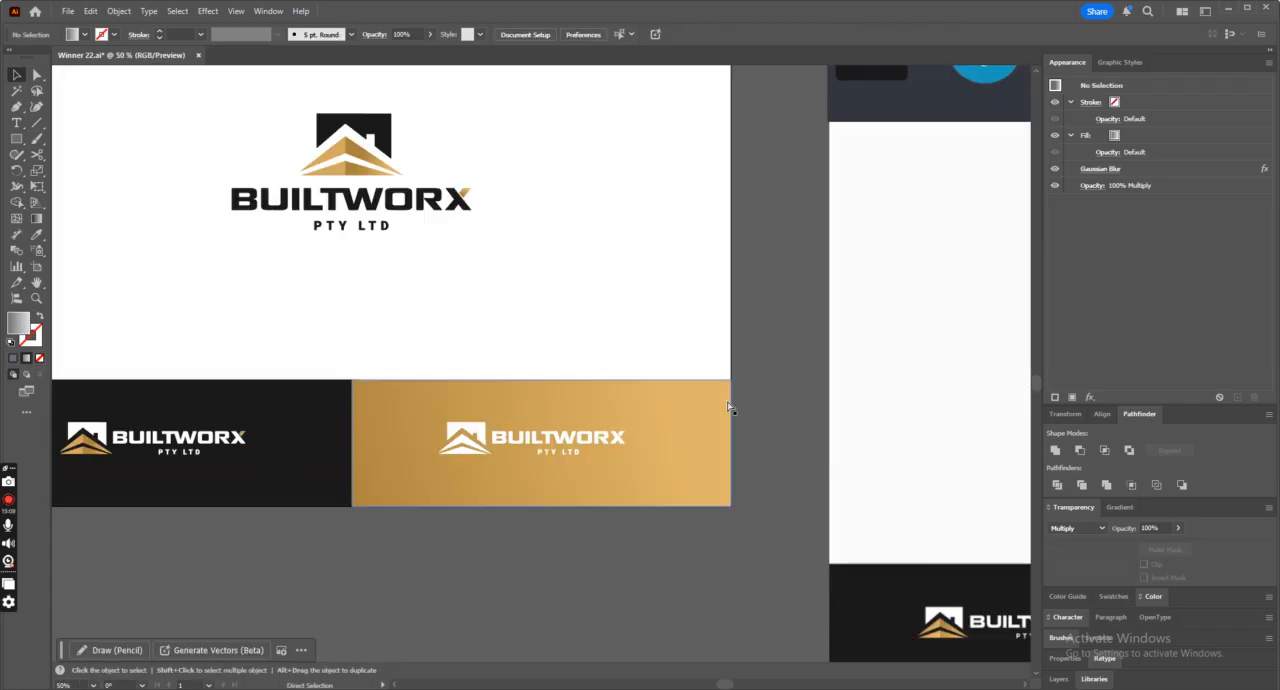
# Draw a straight-edged triangular wedge about 844 px wide and 28 px tall along the gold panel's upper edge, thickening toward its right side.
pyautogui.click(9, 102)
pyautogui.click(351, 379)
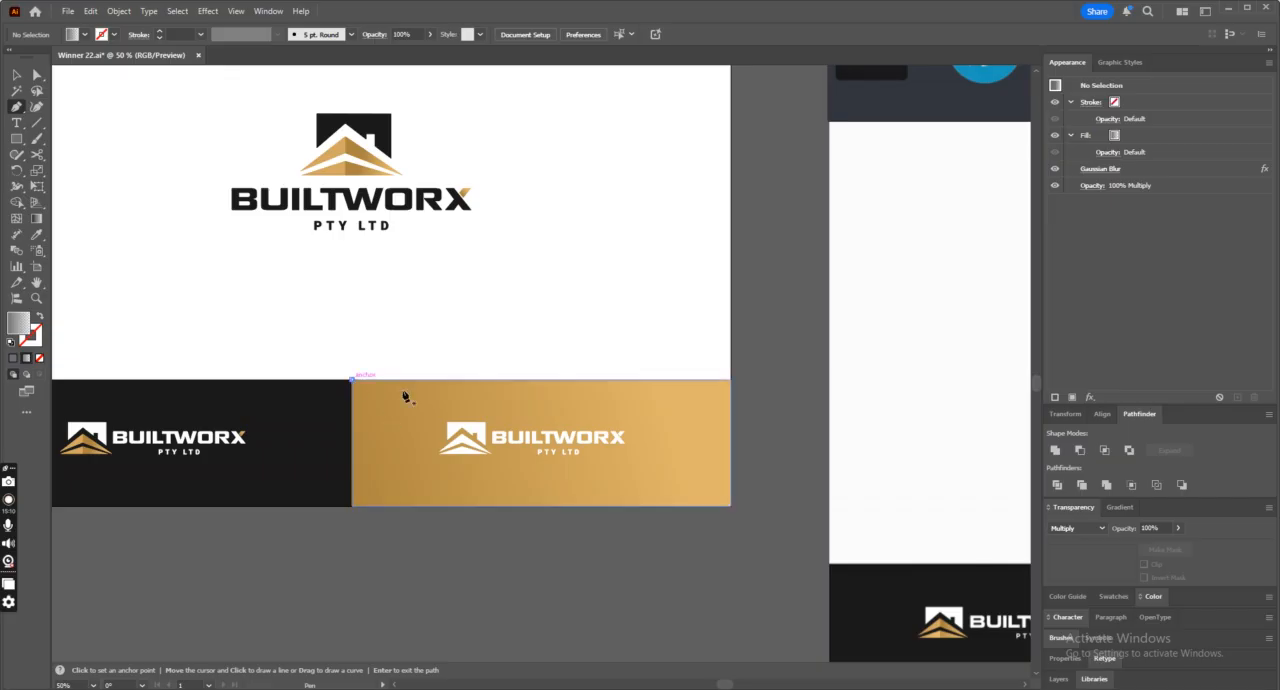
pyautogui.click(731, 381)
pyautogui.click(733, 390)
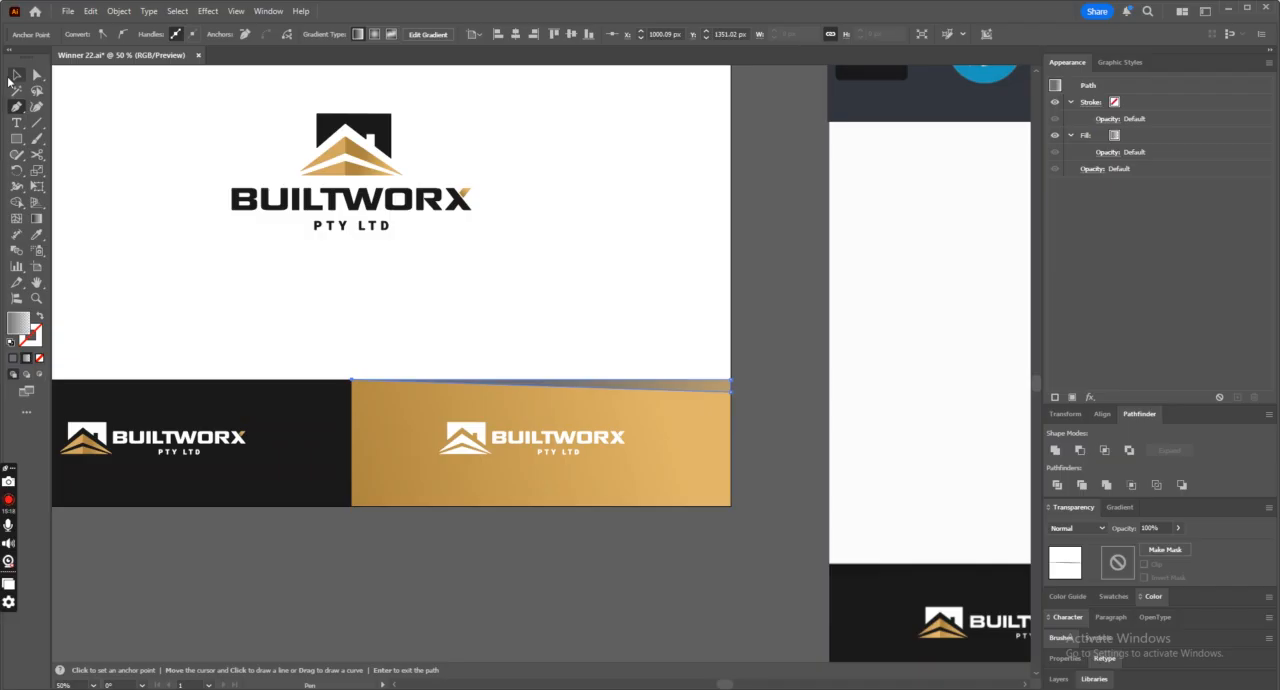
# Fill the new wedge with solid dark gold #ab843f sampled from the logo's roof.
pyautogui.click(14, 77)
pyautogui.click(683, 371)
pyautogui.click(690, 386)
pyautogui.click(38, 235)
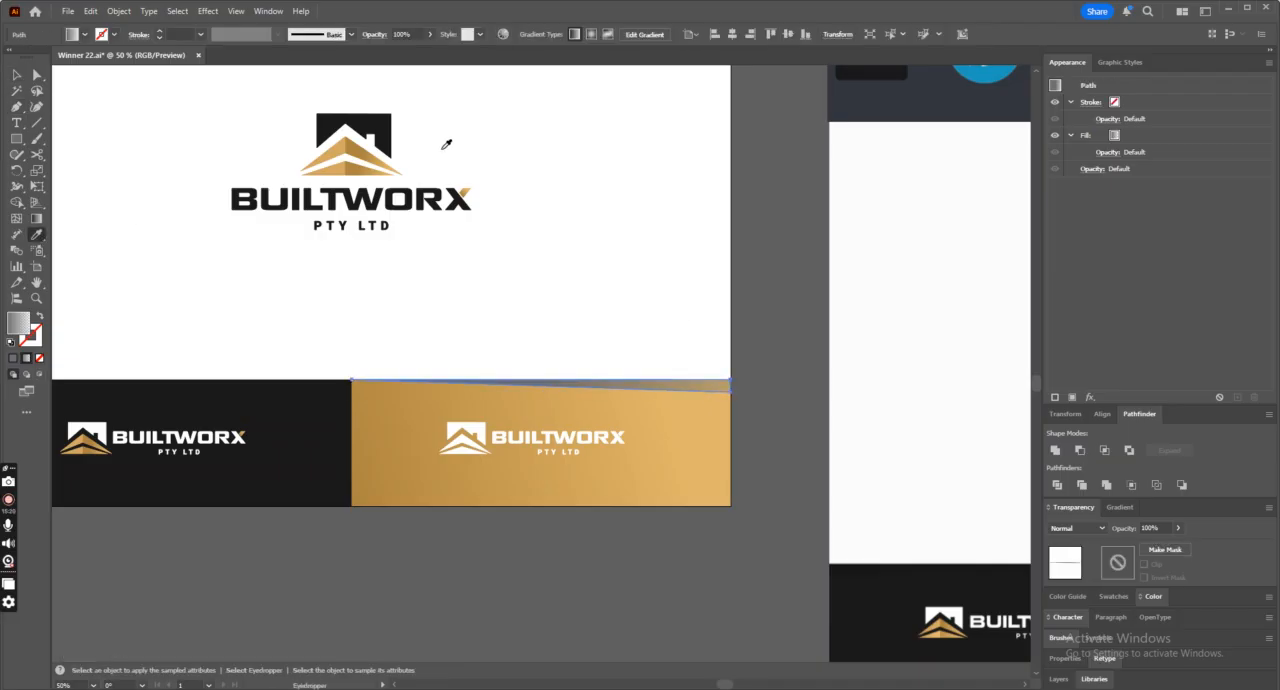
pyautogui.click(352, 140)
pyautogui.click(13, 359)
pyautogui.click(16, 76)
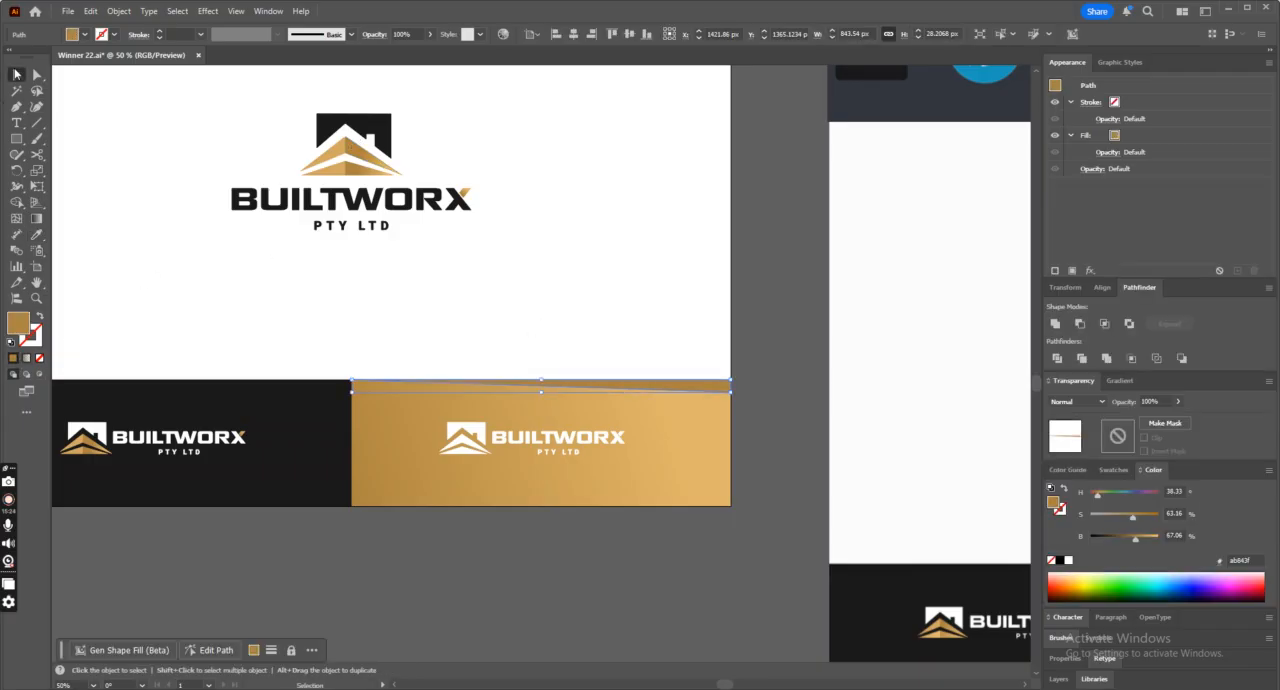
pyautogui.click(703, 269)
# Draw an unfilled straight line about 881 px long from the gold panel's upper-left corner past its right edge, and select the wedge.
pyautogui.hotkey('ctrl', '-')
pyautogui.hotkey('ctrl', '-')
pyautogui.hotkey('ctrl', '+')
pyautogui.hotkey('ctrl', '+')
pyautogui.hotkey('ctrl', '+')
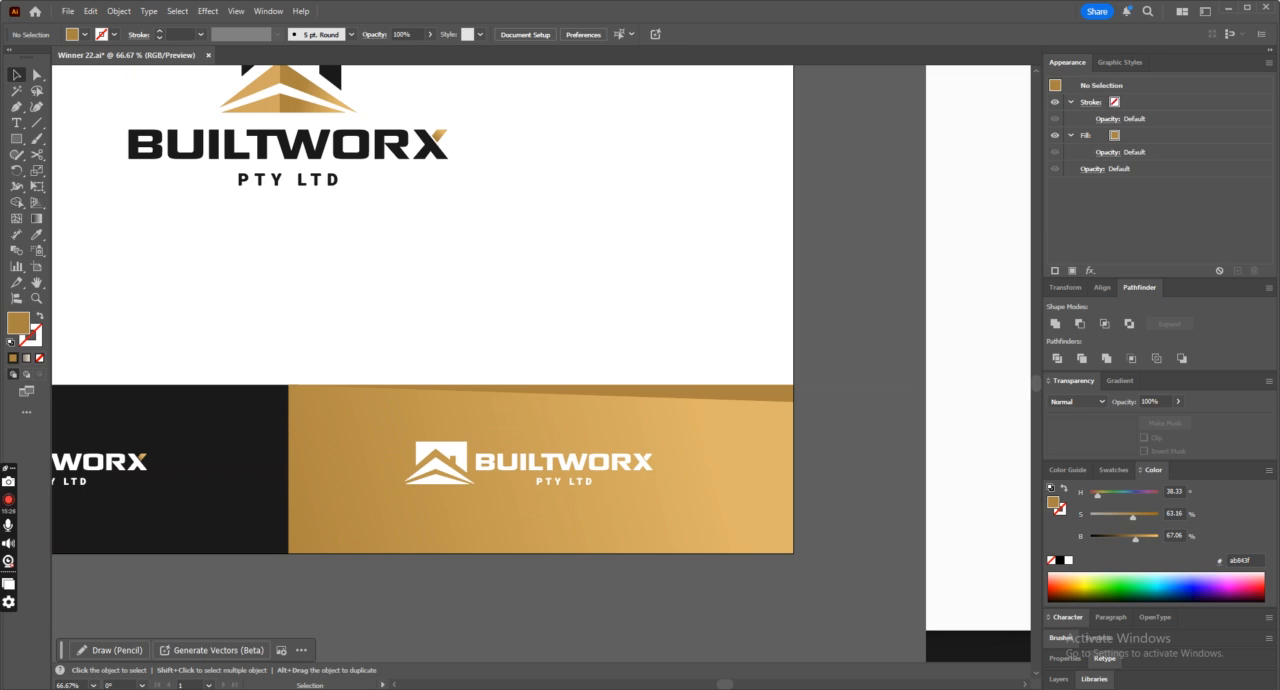
pyautogui.click(17, 107)
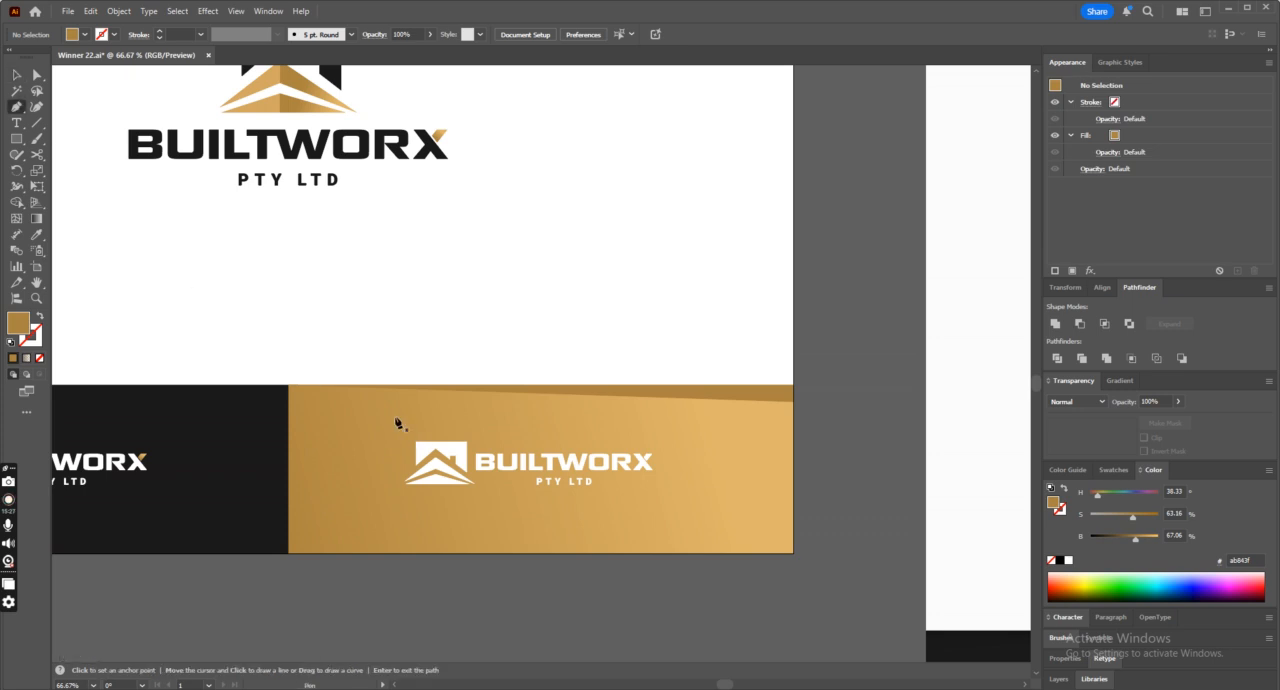
pyautogui.click(288, 384)
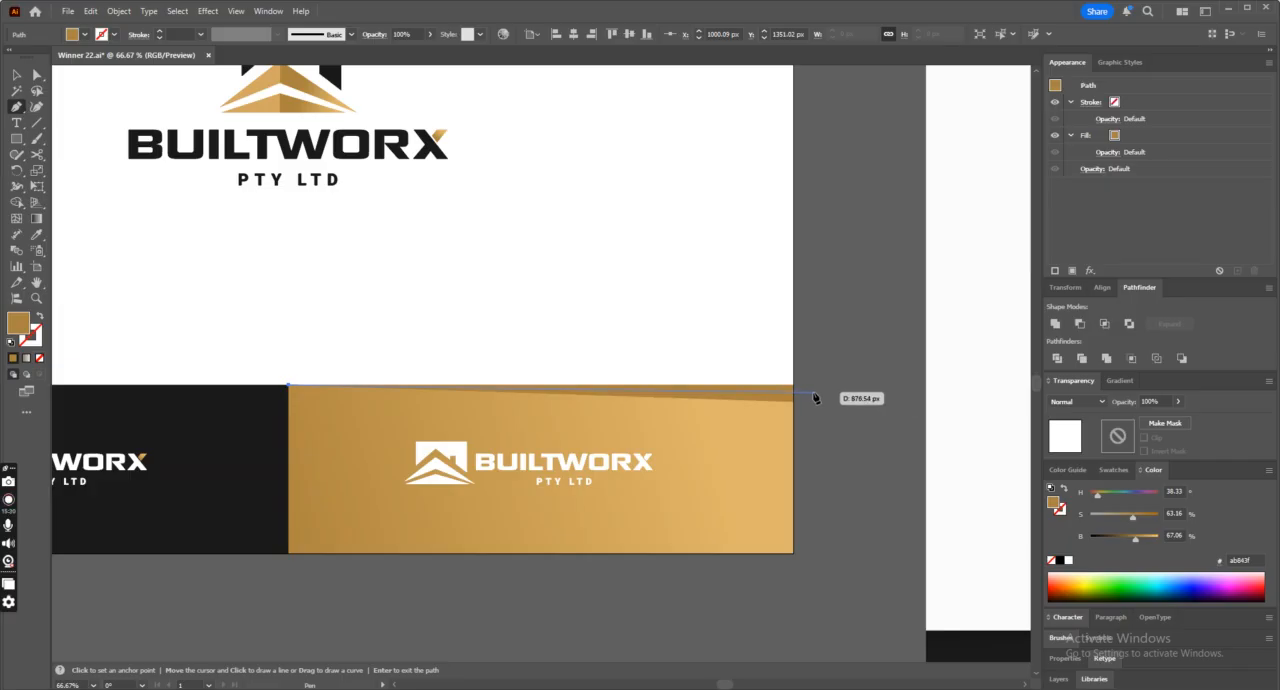
pyautogui.click(815, 395)
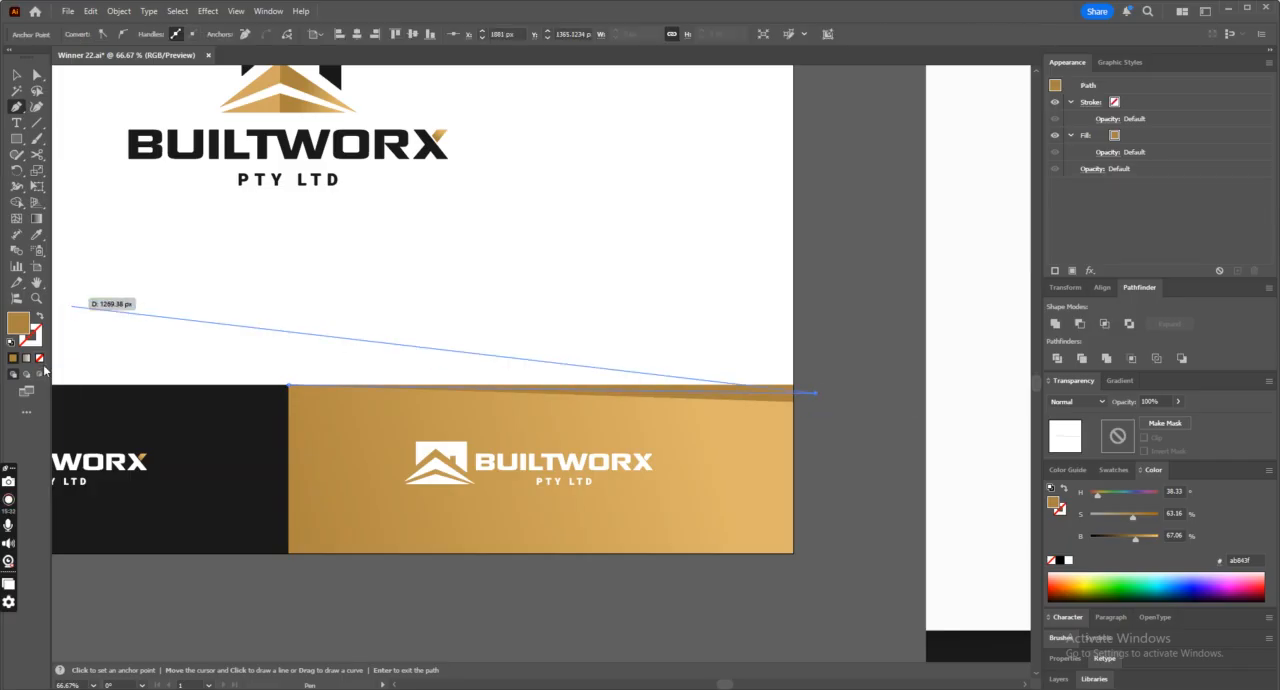
pyautogui.click(39, 358)
pyautogui.click(16, 74)
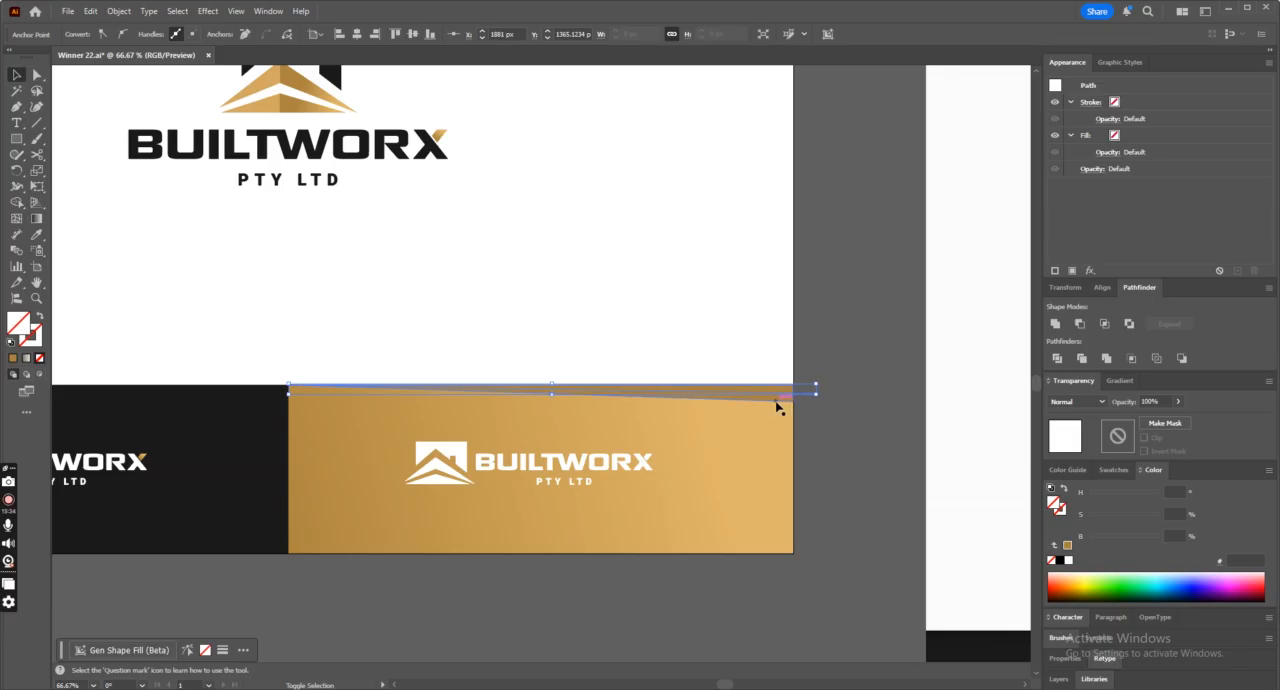
pyautogui.click(828, 392)
pyautogui.click(785, 399)
pyautogui.doubleClick(19, 323)
pyautogui.click(440, 305)
pyautogui.moveTo(436, 301)
pyautogui.mouseDown()
pyautogui.moveTo(433, 287)
pyautogui.moveTo(440, 310)
pyautogui.moveTo(486, 274)
pyautogui.moveTo(486, 257)
pyautogui.mouseUp()
pyautogui.click(621, 259)
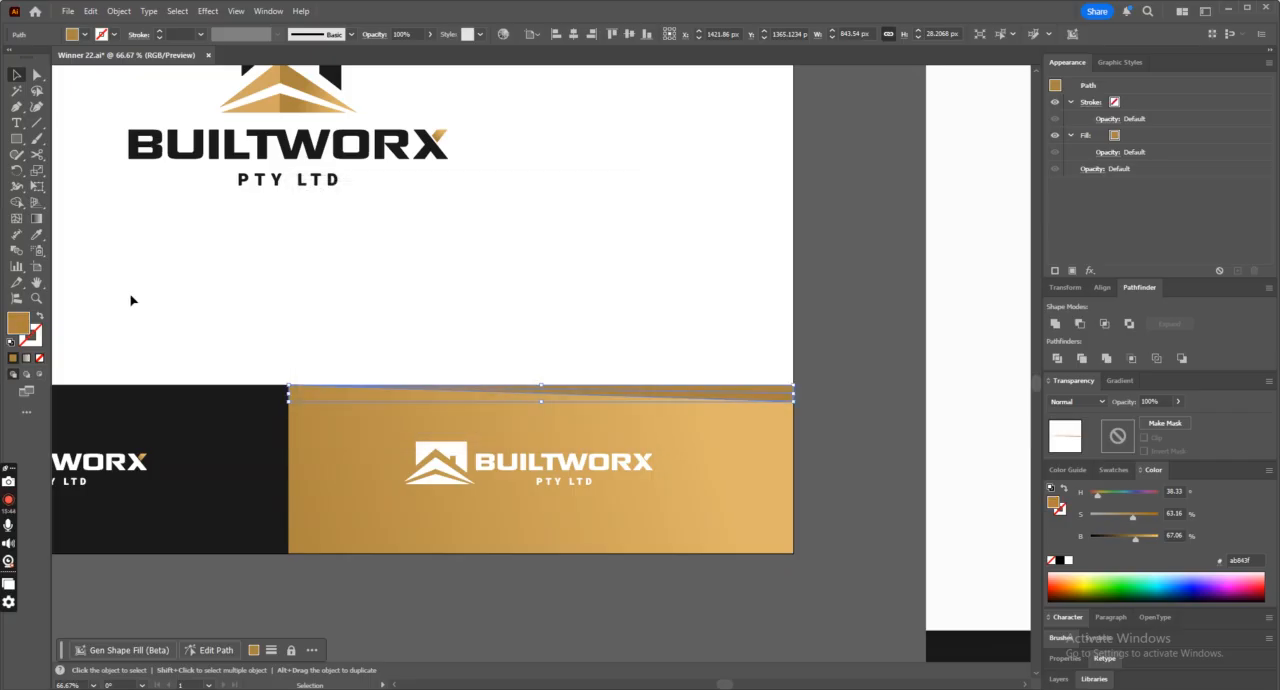
# Darken the selected wedge's fill to #9b773d.
pyautogui.doubleClick(15, 330)
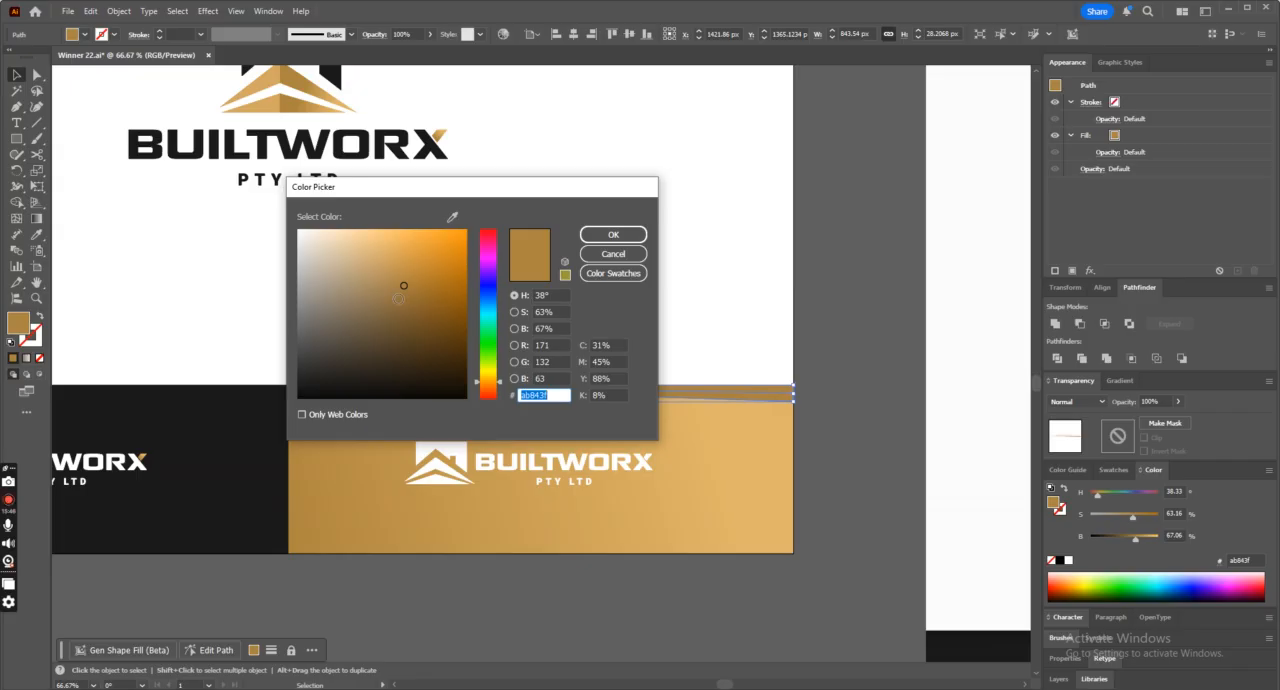
pyautogui.click(401, 294)
pyautogui.click(613, 234)
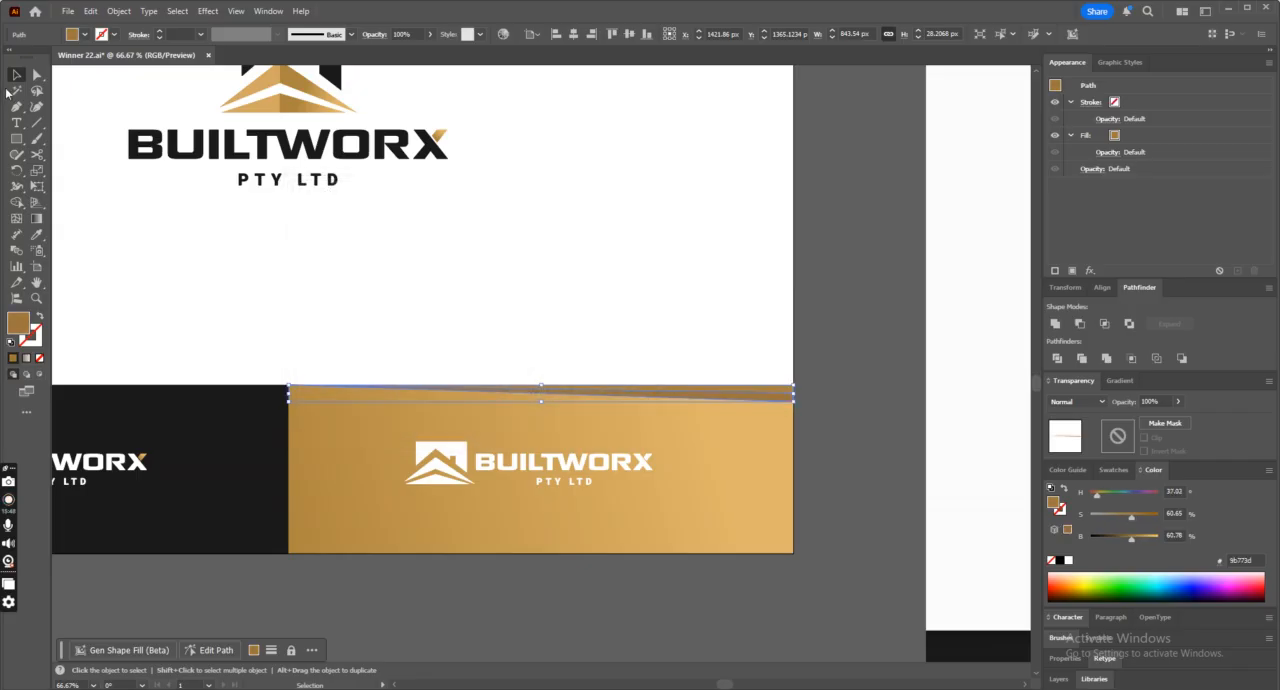
pyautogui.click(600, 257)
# Raise the darker wedge's lower-right anchor point slightly along the gold panel's right edge, making the shadow thinner.
pyautogui.hotkey('ctrl', '-')
pyautogui.hotkey('ctrl', '-')
pyautogui.hotkey('ctrl', '-')
pyautogui.hotkey('ctrl', '=')
pyautogui.hotkey('ctrl', '=')
pyautogui.hotkey('ctrl', '-')
pyautogui.hotkey('ctrl', '-')
pyautogui.hotkey('ctrl', '=')
pyautogui.hotkey('ctrl', '=')
pyautogui.hotkey('ctrl', '=')
pyautogui.hotkey('ctrl', '=')
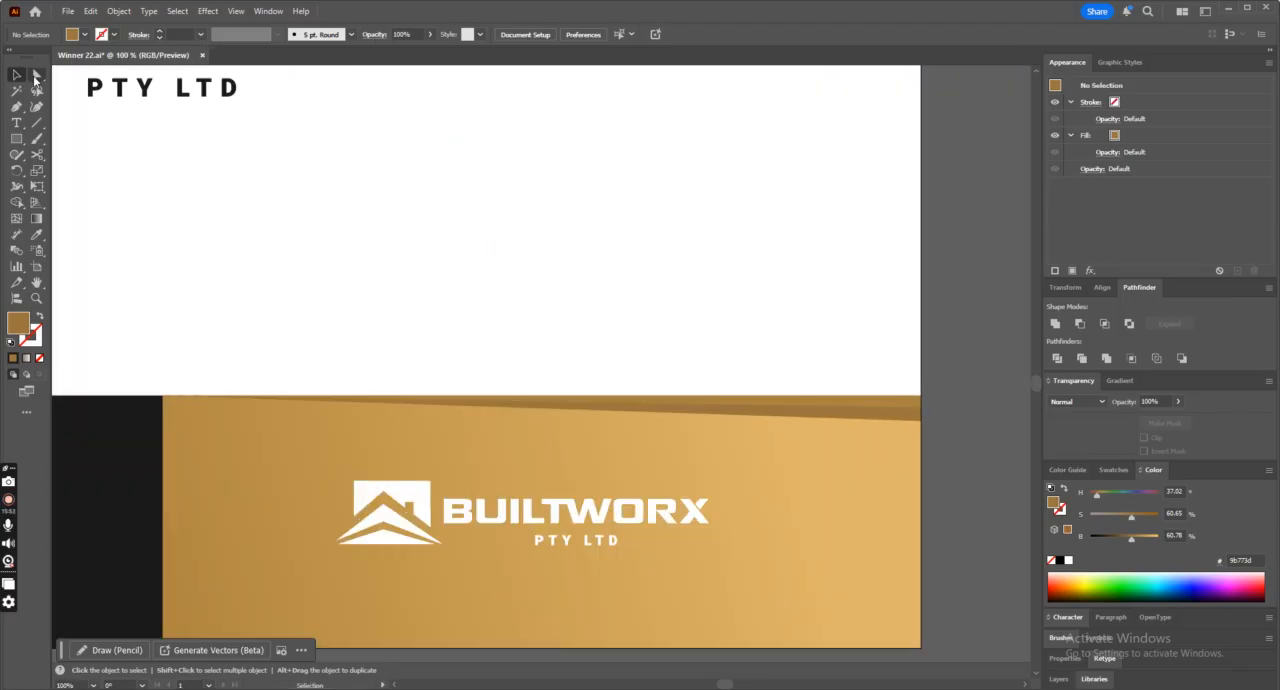
pyautogui.click(35, 76)
pyautogui.moveTo(921, 420); pyautogui.dragTo(921, 416)
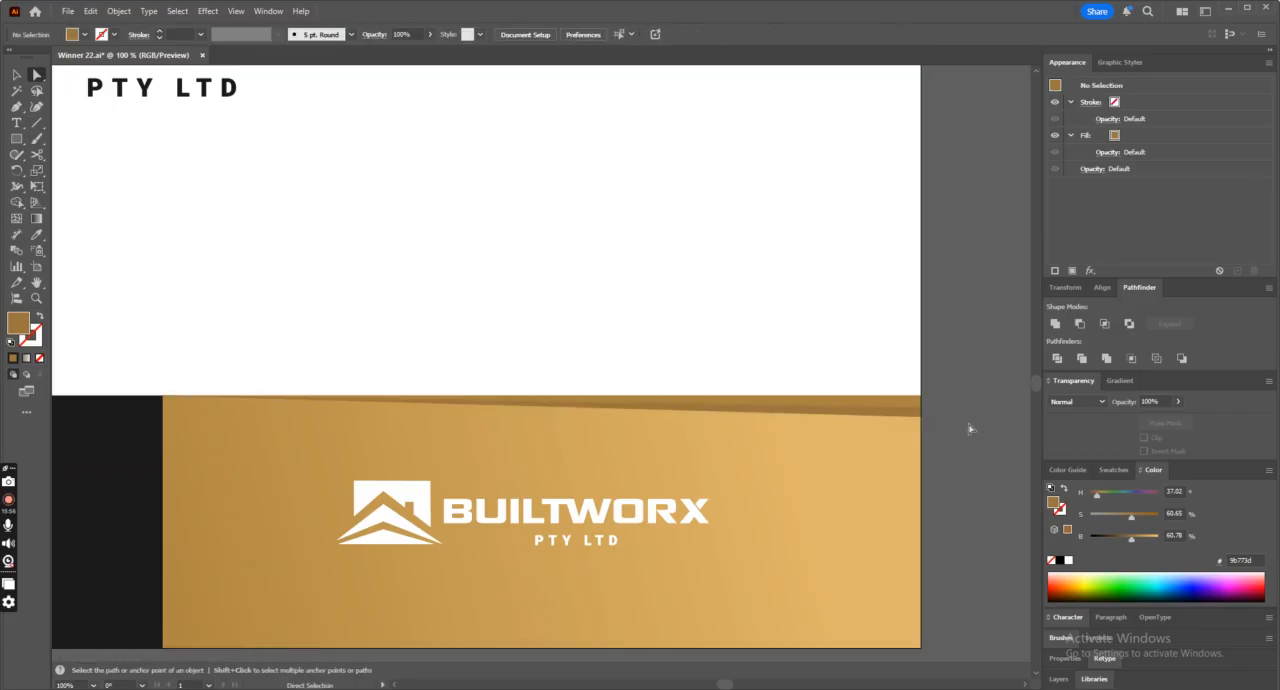
# Draw a rectangle about 1724 by 1018 px over the artboard's upper area and fill it with off-white #fbfbfb sampled from the reference.
pyautogui.hotkey('ctrl', '-')
pyautogui.hotkey('ctrl', '-')
pyautogui.hotkey('ctrl', '-')
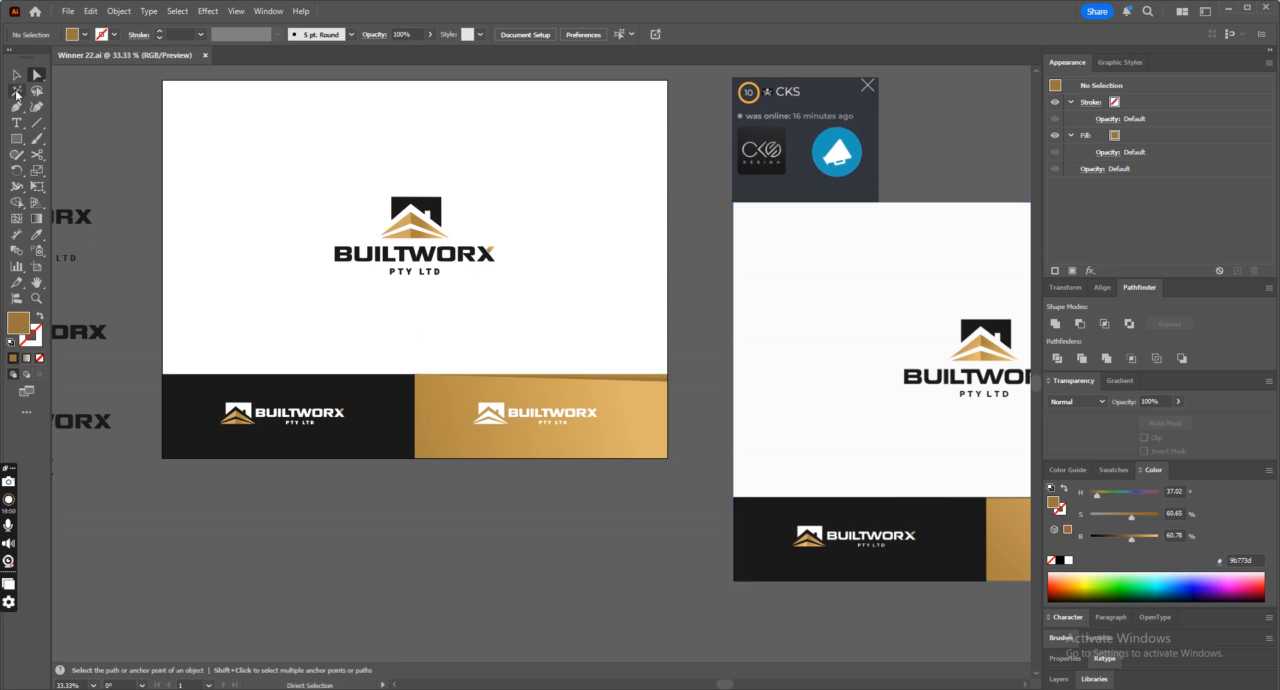
pyautogui.click(17, 140)
pyautogui.scroll(1, 122, 143)
pyautogui.moveTo(157, 108); pyautogui.dragTo(672, 410)
pyautogui.click(37, 234)
pyautogui.click(782, 383)
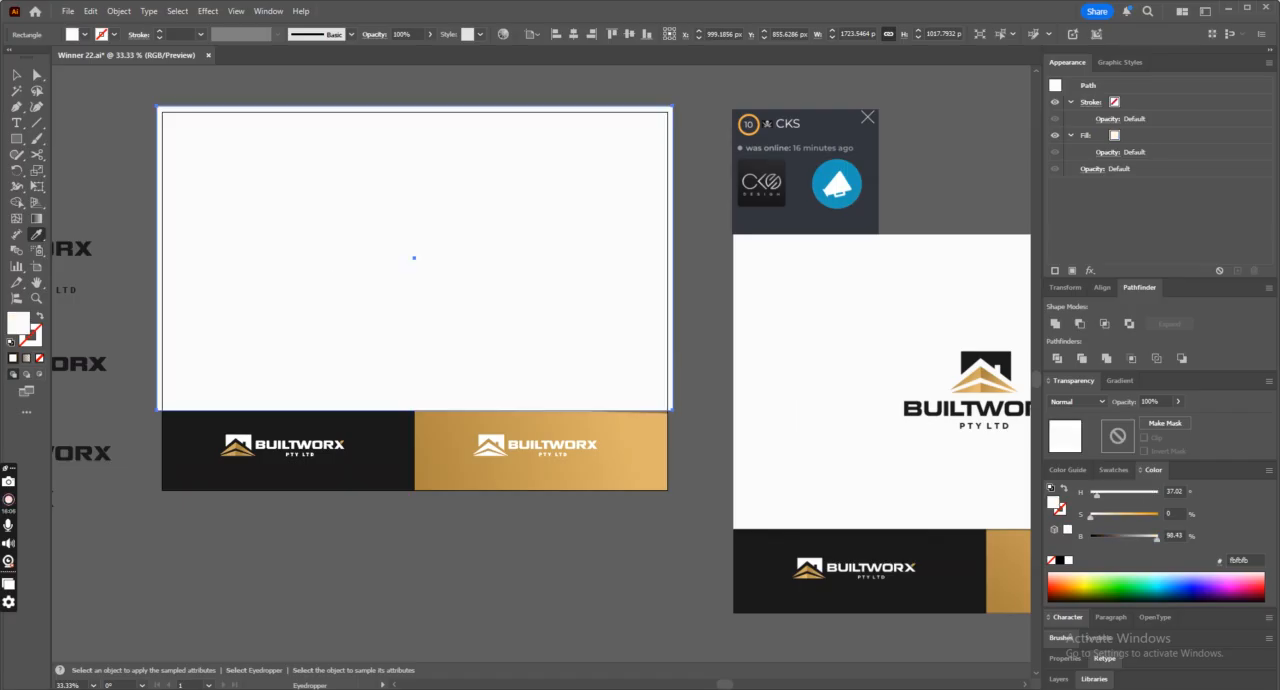
# Send the off-white rectangle behind the logo and the lower panels.
pyautogui.click(18, 75)
pyautogui.hotkey('ctrl', 'shift', '[')
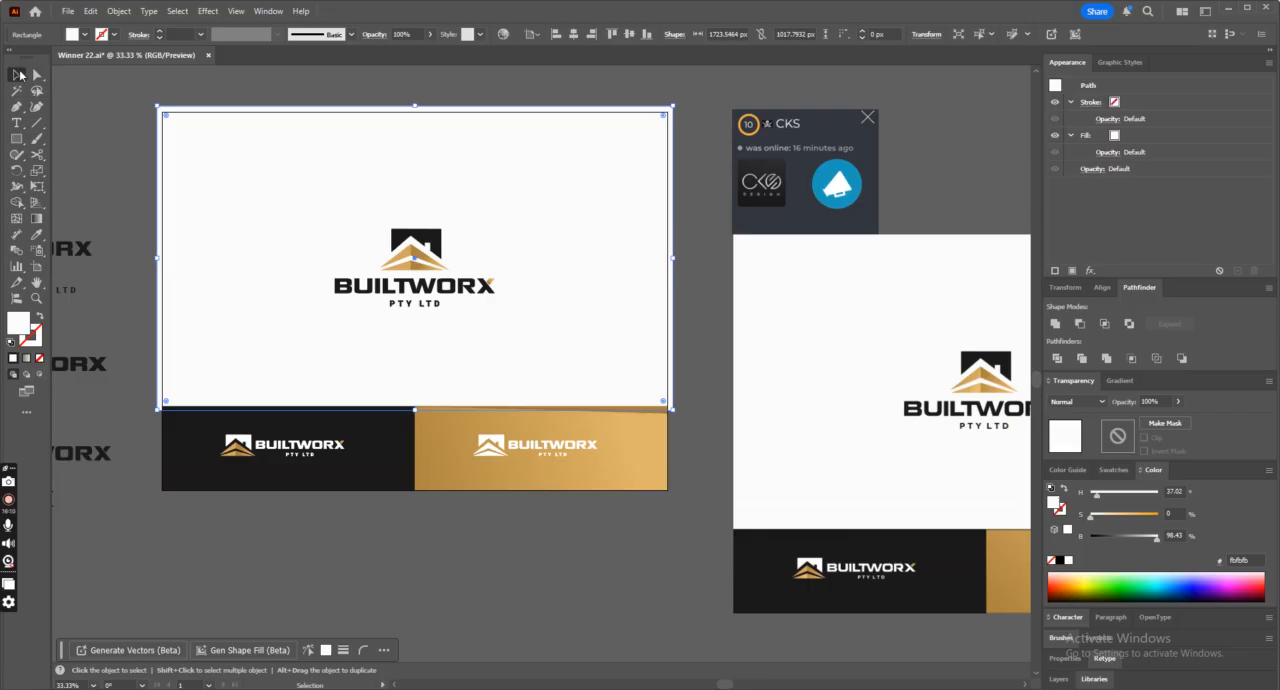
pyautogui.click(700, 239)
# Compare the recreated presentation with the reference design, checking the background, the lower panels and the gold panel's shadow.
pyautogui.click(814, 219)
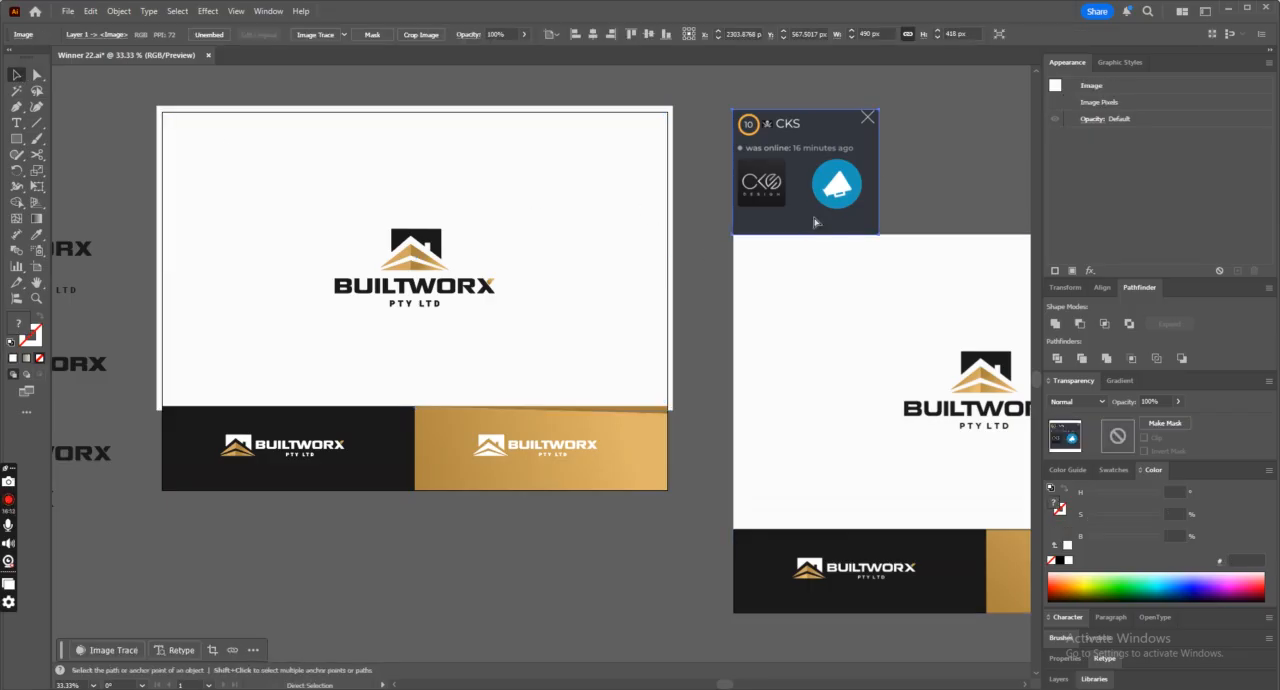
pyautogui.hotkey('ctrl', '+')
pyautogui.hotkey('ctrl', '+')
pyautogui.hotkey('ctrl', '+')
pyautogui.hotkey('ctrl', '-')
pyautogui.hotkey('ctrl', '-')
pyautogui.hotkey('ctrl', '-')
pyautogui.hotkey('ctrl', '-')
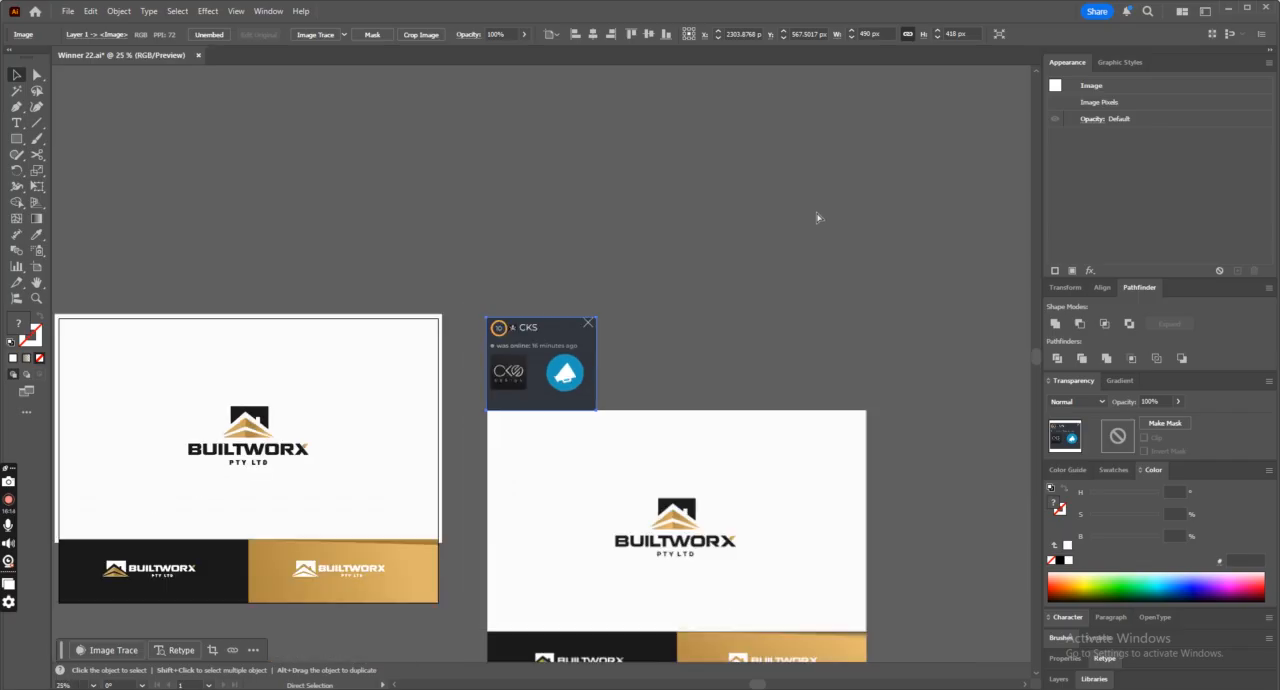
pyautogui.scroll(-1, 776, 284)
pyautogui.scroll(-1, 665, 524)
pyautogui.press('a')
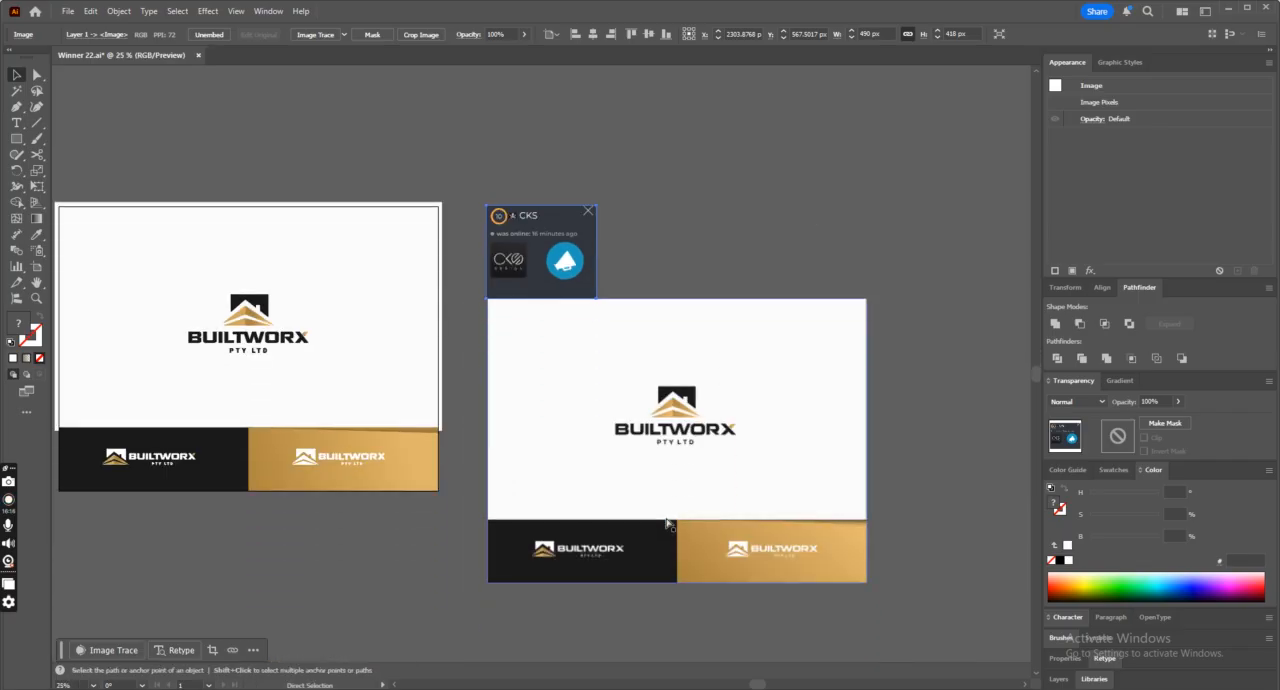
pyautogui.hotkey('ctrl', '+')
pyautogui.press('v')
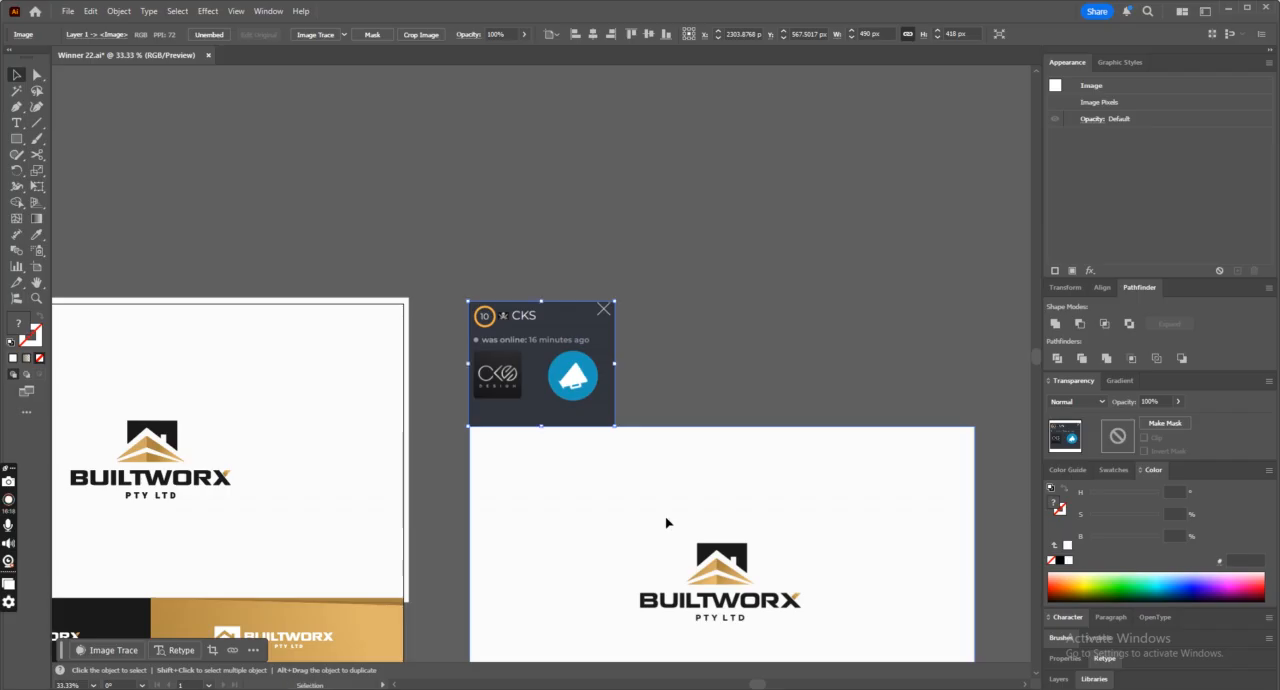
pyautogui.hscroll(-10, 583, 615)
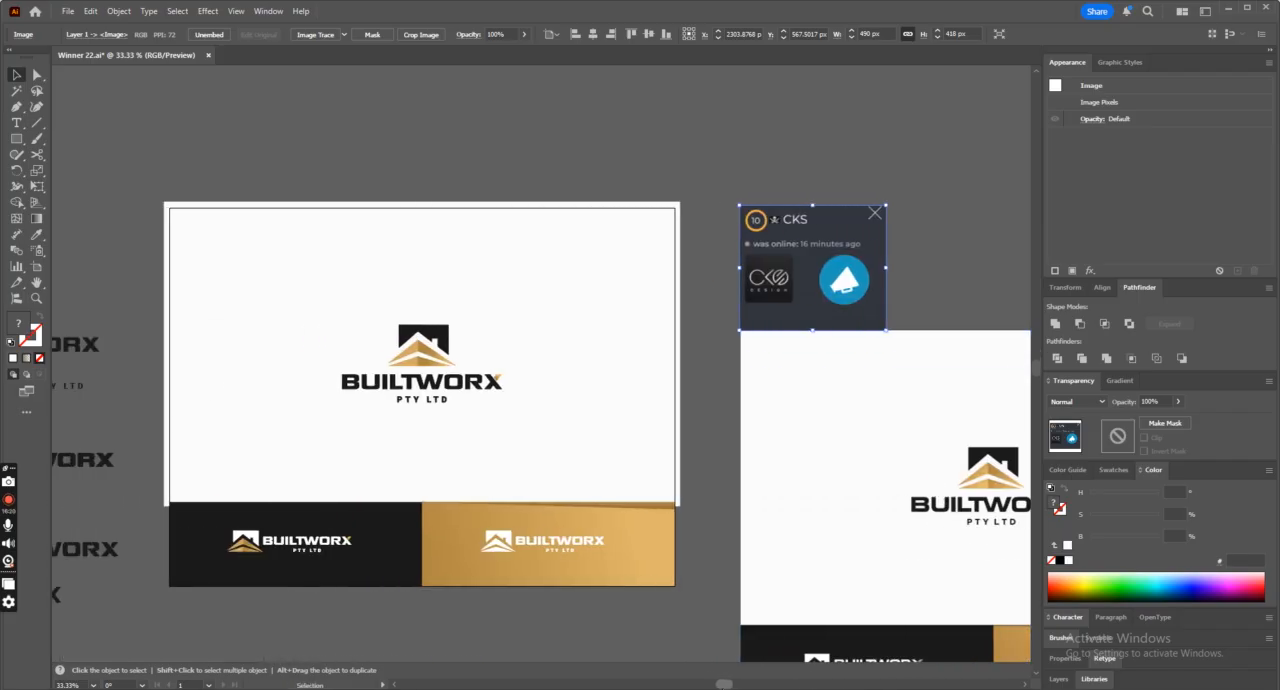
pyautogui.scroll(-1, 583, 615)
pyautogui.click(532, 590)
pyautogui.hotkey('ctrl', '+')
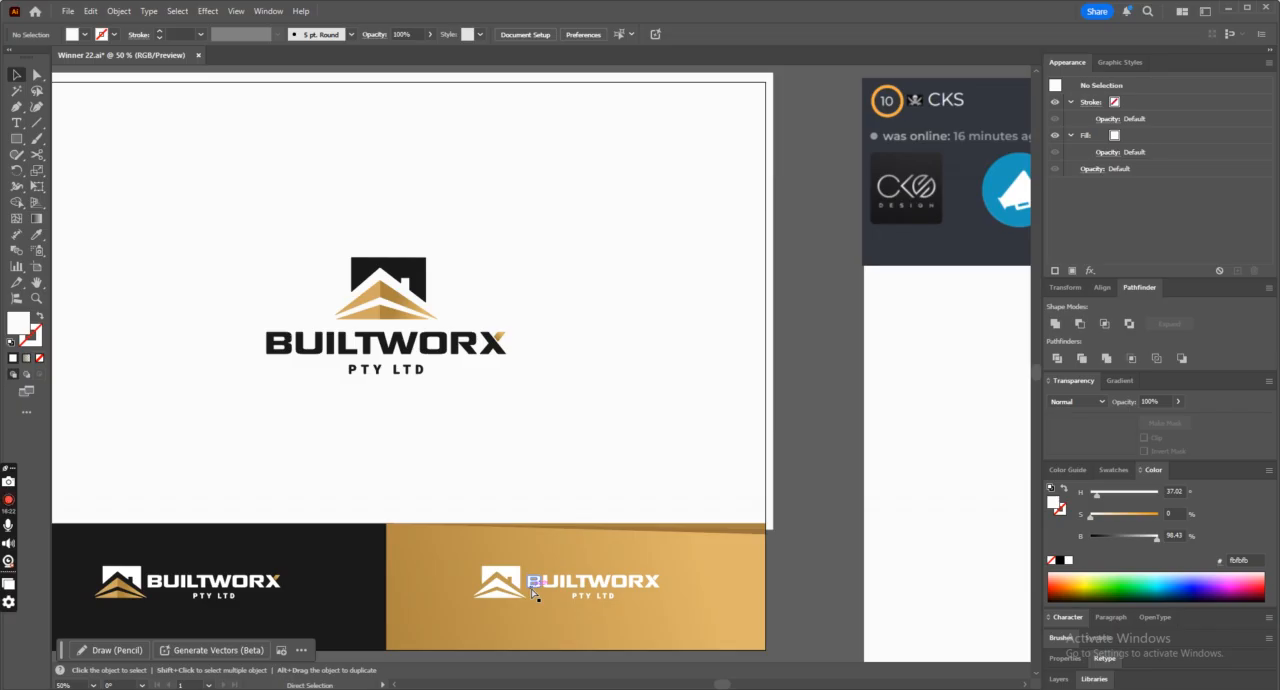